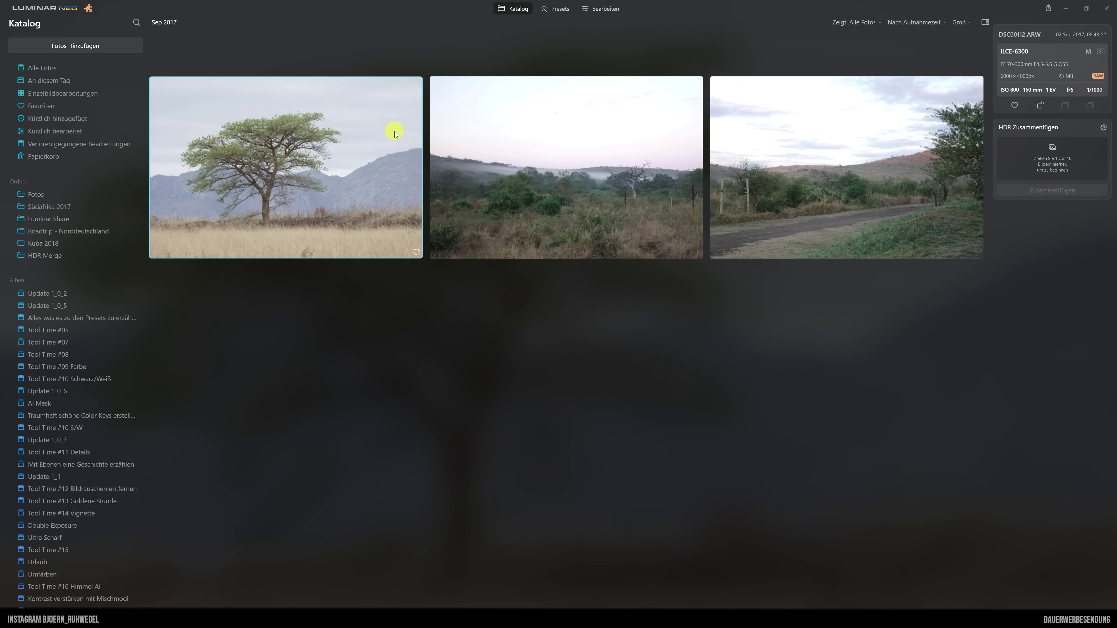
- Select the acacia tree photo DSC00112 and drop it onto the HDR Merge zone
{"action": "left_click", "coordinate": [620, 116]}
{"action": "left_click", "coordinate": [819, 127]}
{"action": "left_click", "coordinate": [593, 149]}
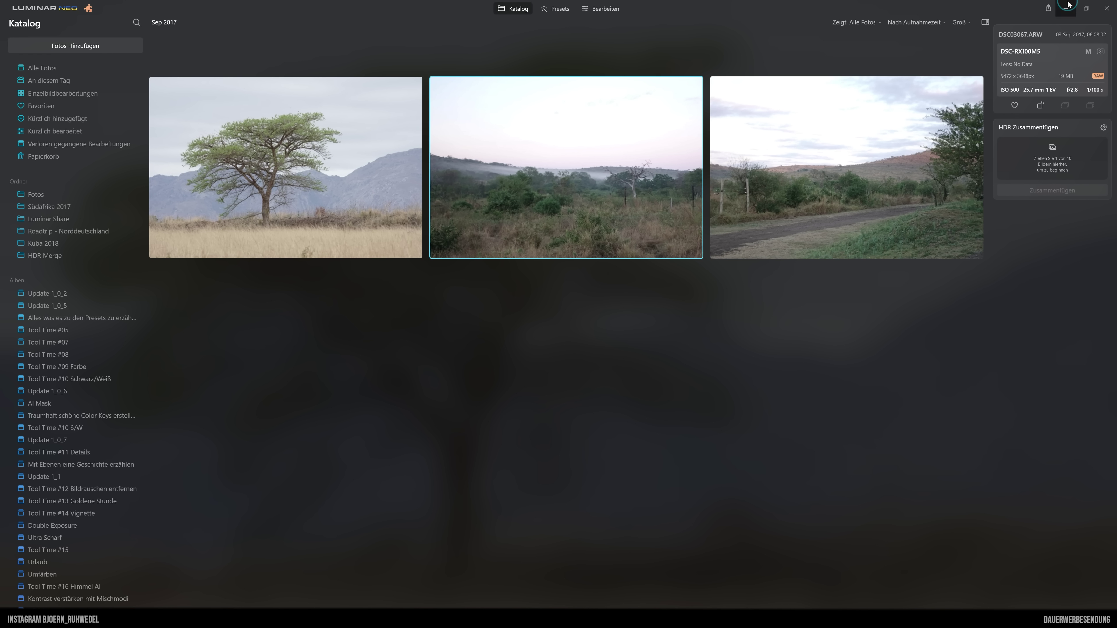
{"action": "left_click", "coordinate": [333, 137]}
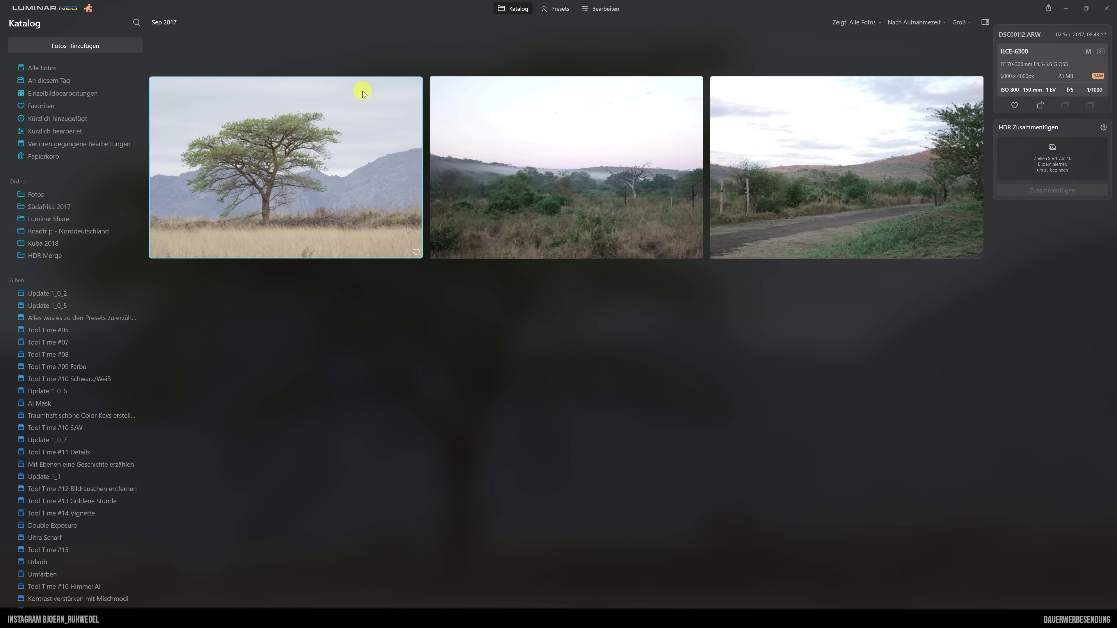
{"action": "left_click_drag", "start_coordinate": [362, 94], "coordinate": [1052, 158]}
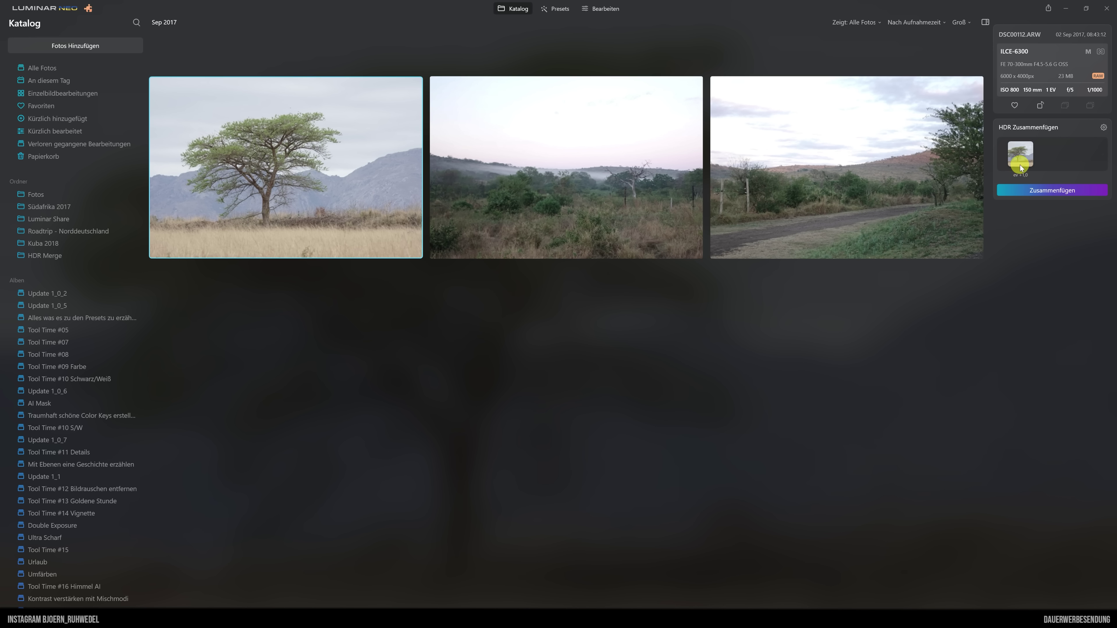
- Review the HDR merge gear settings and run the merge
{"action": "left_click", "coordinate": [1104, 128]}
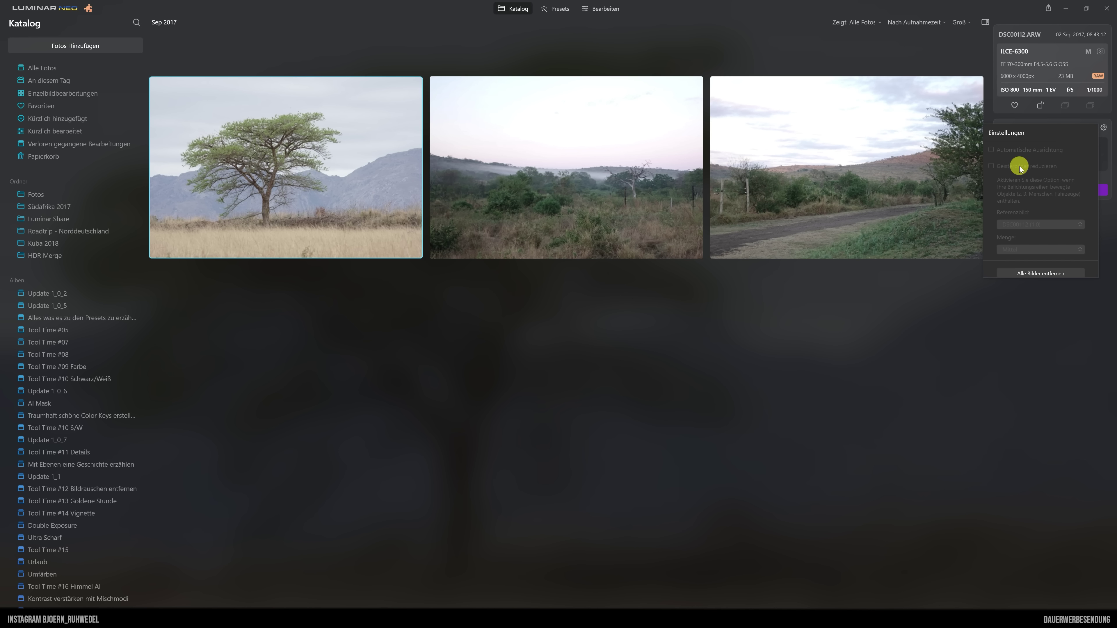
{"action": "left_click", "coordinate": [1104, 127]}
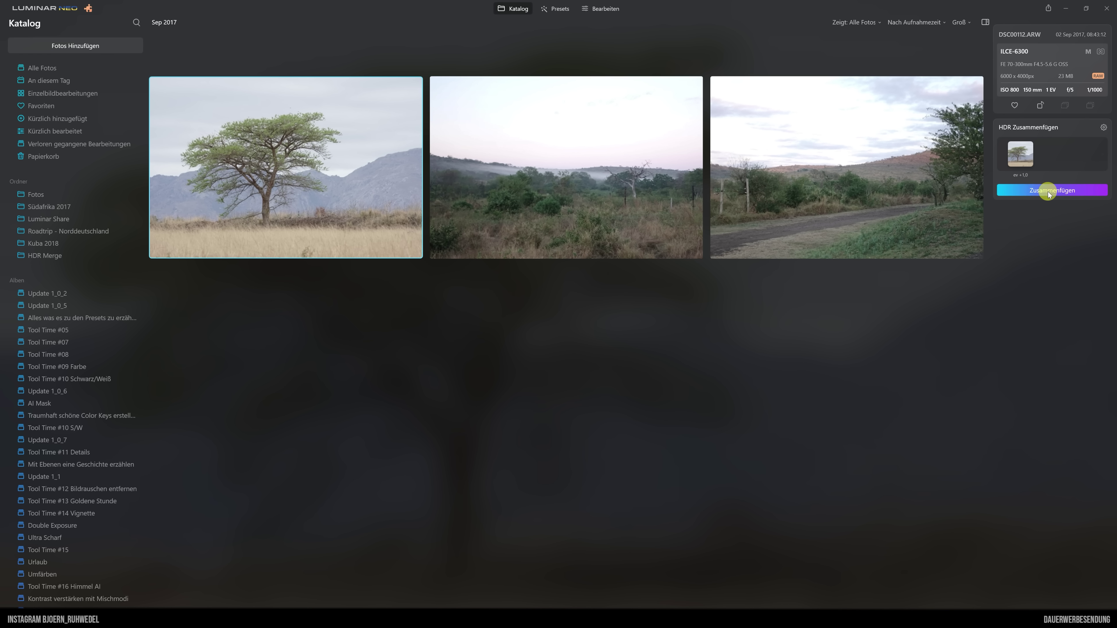
{"action": "left_click", "coordinate": [1057, 190]}
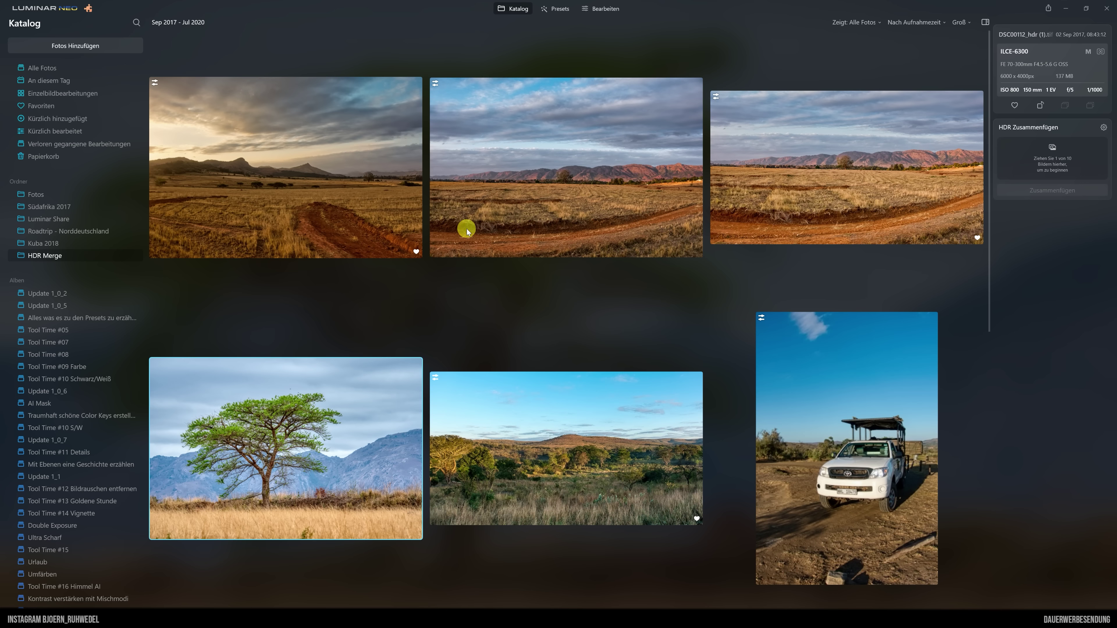
- Open the merged acacia HDR thumbnail in single-image view and scroll the album list
{"action": "mouse_move", "coordinate": [285, 447]}
{"action": "double_click", "coordinate": [346, 386]}
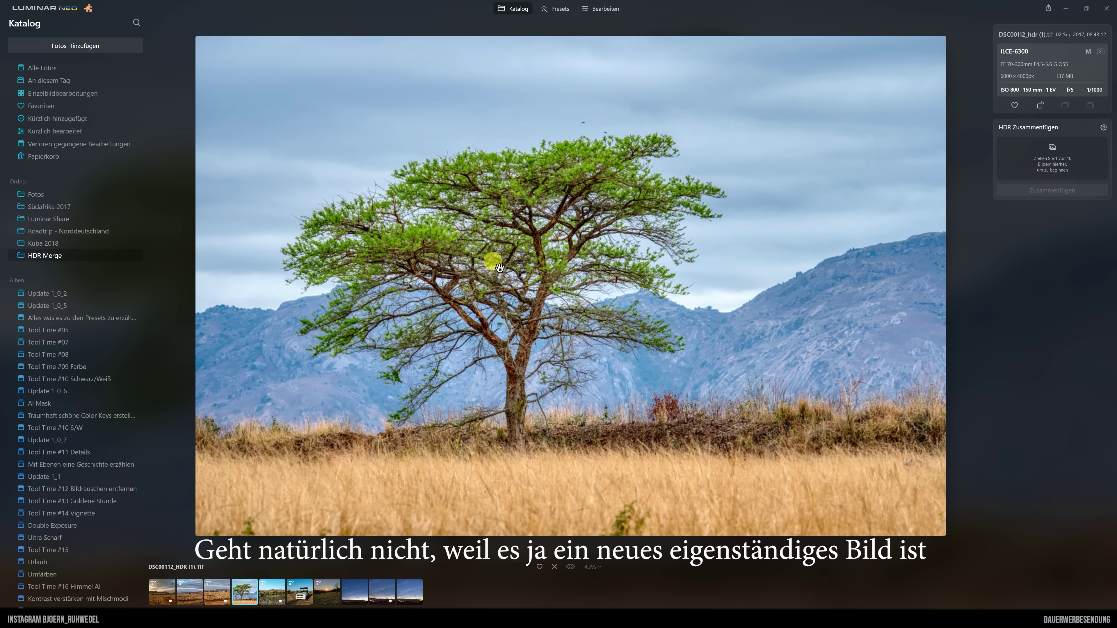
{"action": "mouse_move", "coordinate": [79, 538]}
{"action": "scroll", "coordinate": [62, 550], "scroll_direction": "down", "scroll_amount": 3}
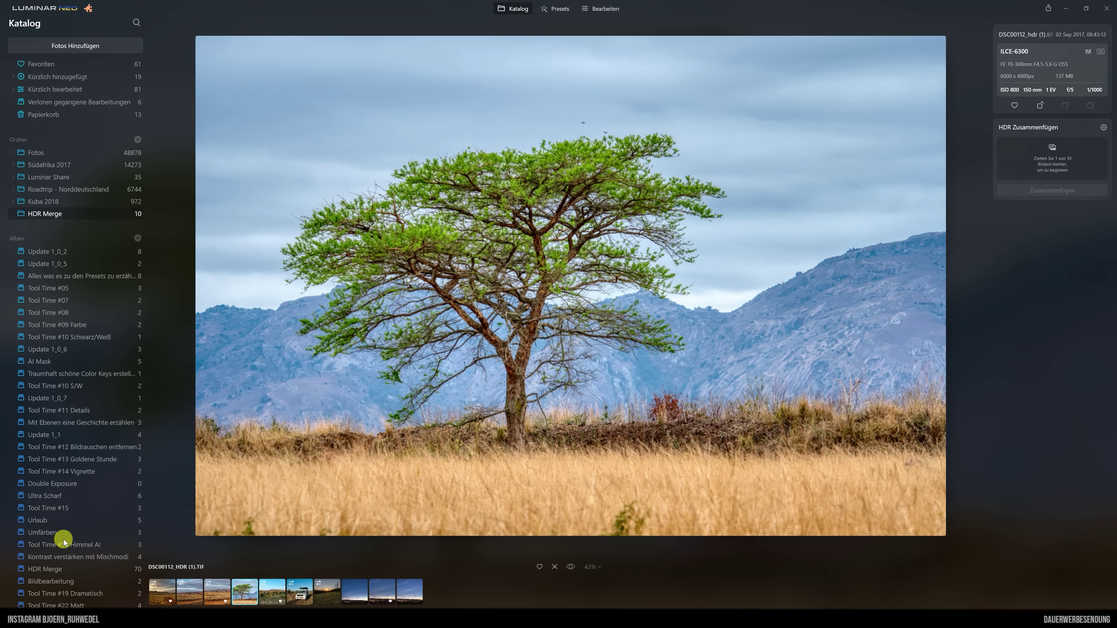
{"action": "scroll", "coordinate": [71, 568], "scroll_direction": "down", "scroll_amount": 2}
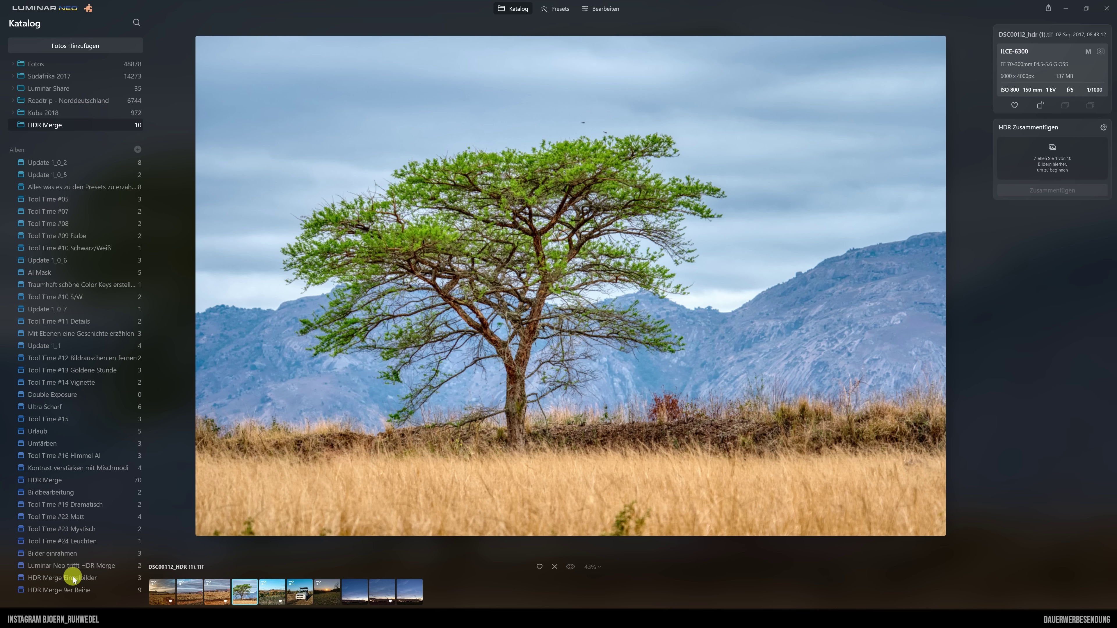
- In the HDR Merge album, open the original acacia photo DSC00112 large
{"action": "left_click", "coordinate": [49, 479]}
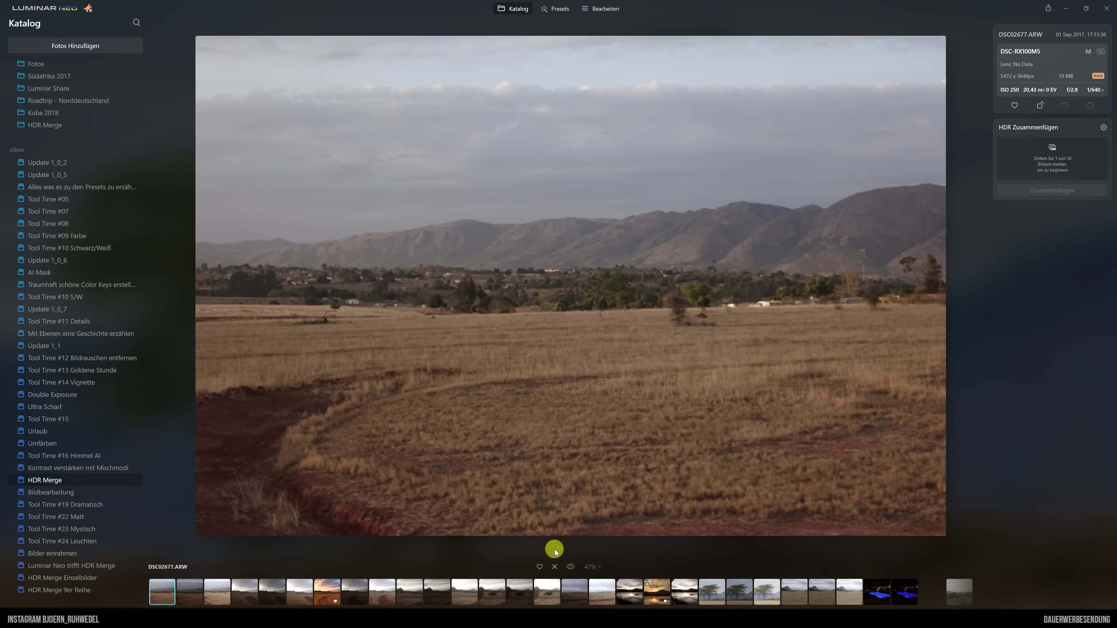
{"action": "double_click", "coordinate": [541, 275]}
{"action": "scroll", "coordinate": [563, 382], "scroll_direction": "down", "scroll_amount": 3}
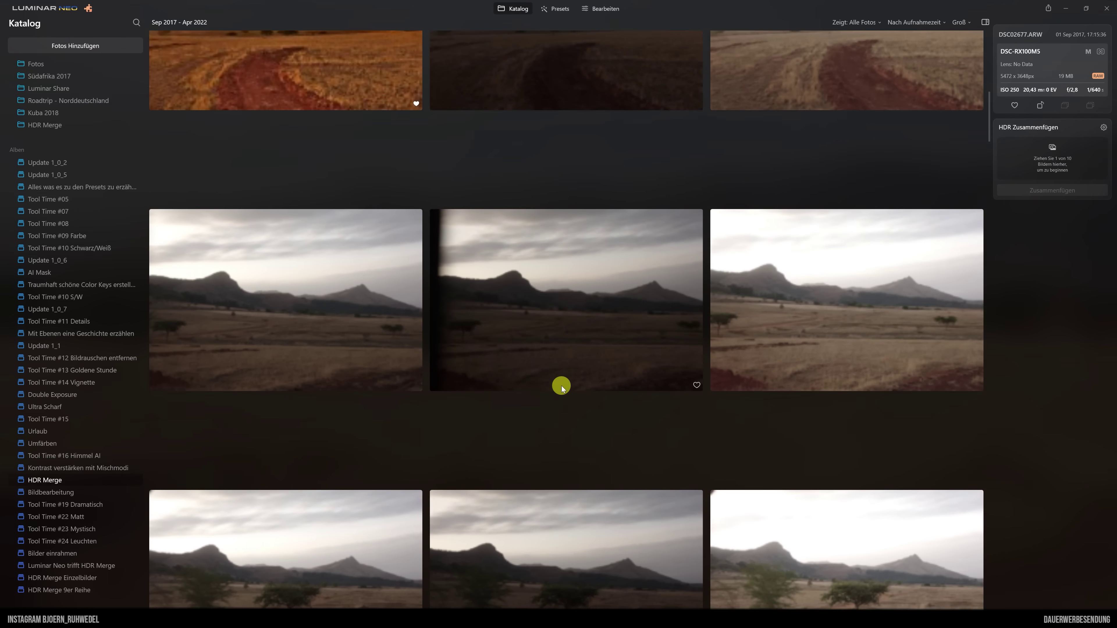
{"action": "scroll", "coordinate": [561, 386], "scroll_direction": "down", "scroll_amount": 5}
{"action": "scroll", "coordinate": [561, 386], "scroll_direction": "down", "scroll_amount": 5}
{"action": "scroll", "coordinate": [562, 383], "scroll_direction": "down", "scroll_amount": 5}
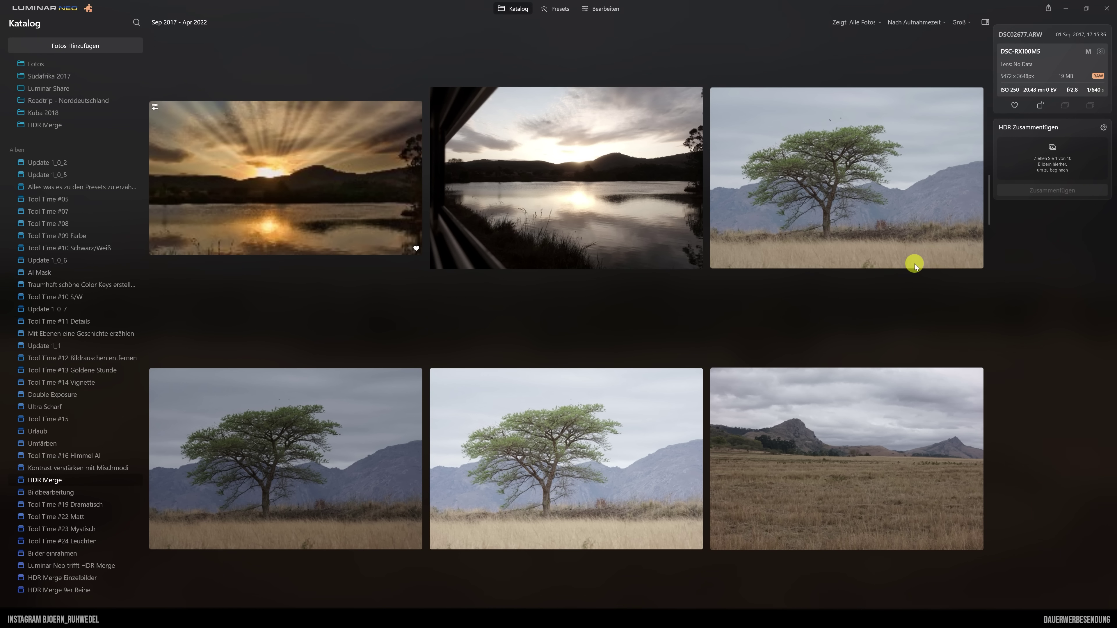
{"action": "scroll", "coordinate": [547, 362], "scroll_direction": "down", "scroll_amount": 3}
{"action": "left_click", "coordinate": [575, 317]}
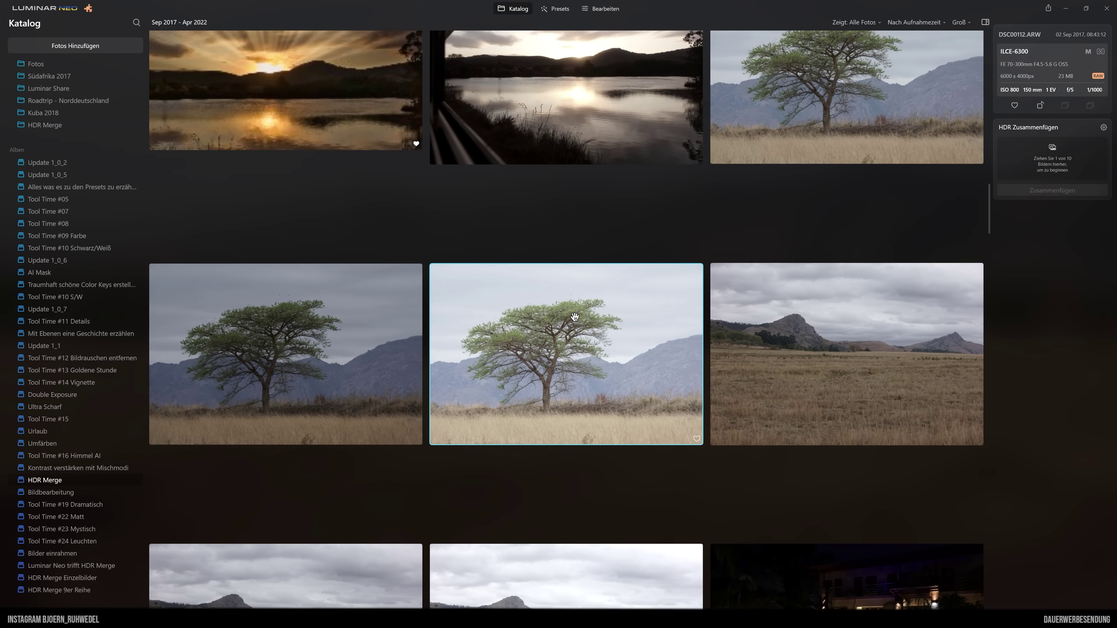
{"action": "double_click", "coordinate": [575, 316]}
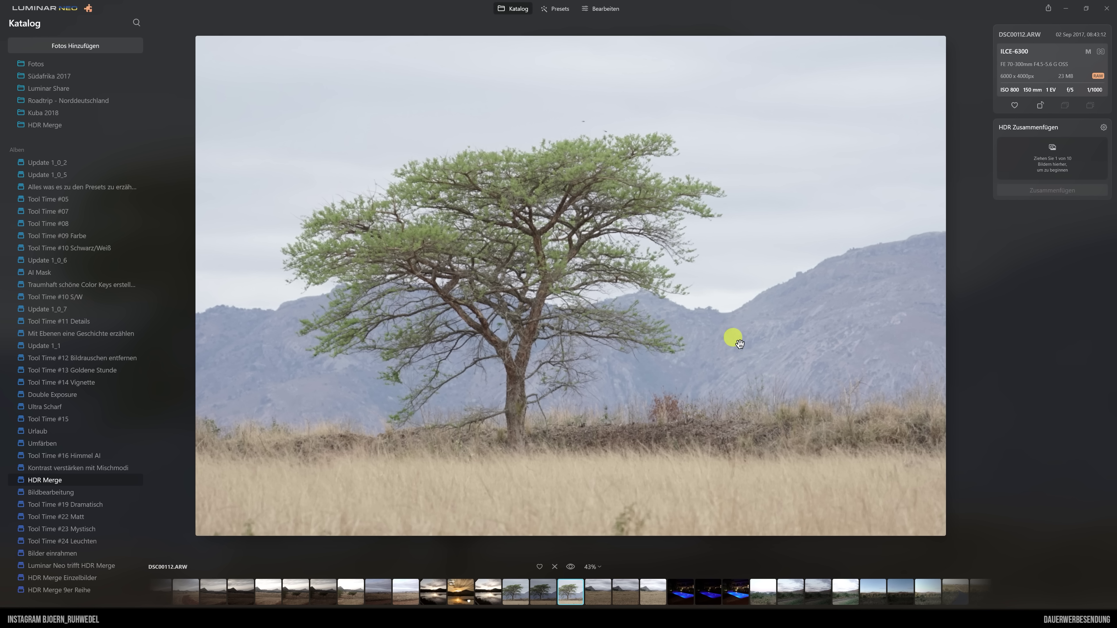
- Return to the HDR Merge folder, select the merged acacia image and show its presets
{"action": "left_click", "coordinate": [45, 124]}
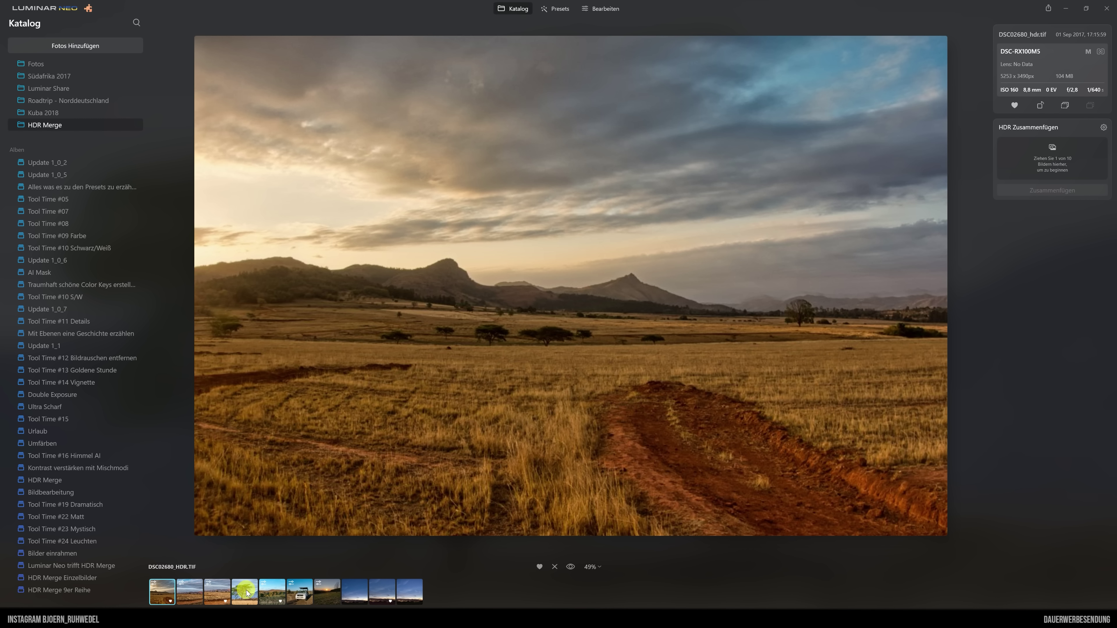
{"action": "left_click", "coordinate": [245, 592]}
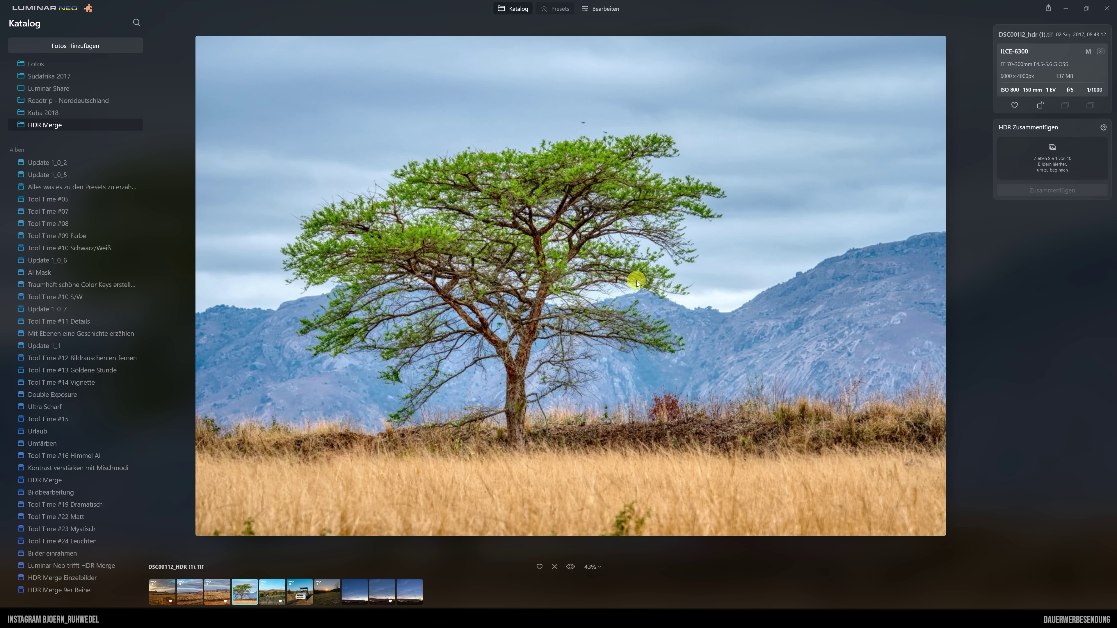
{"action": "key", "text": "p"}
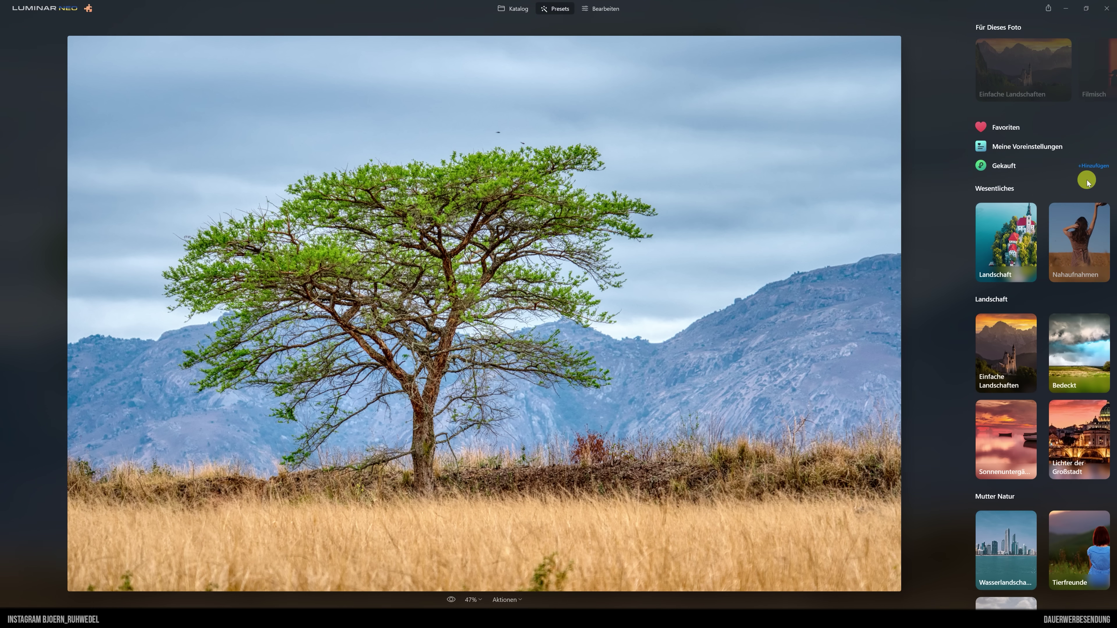
- In Edit > Develop, set Highlights to -10 and Shadows to 19 on the merged acacia image
{"action": "left_click", "coordinate": [590, 20]}
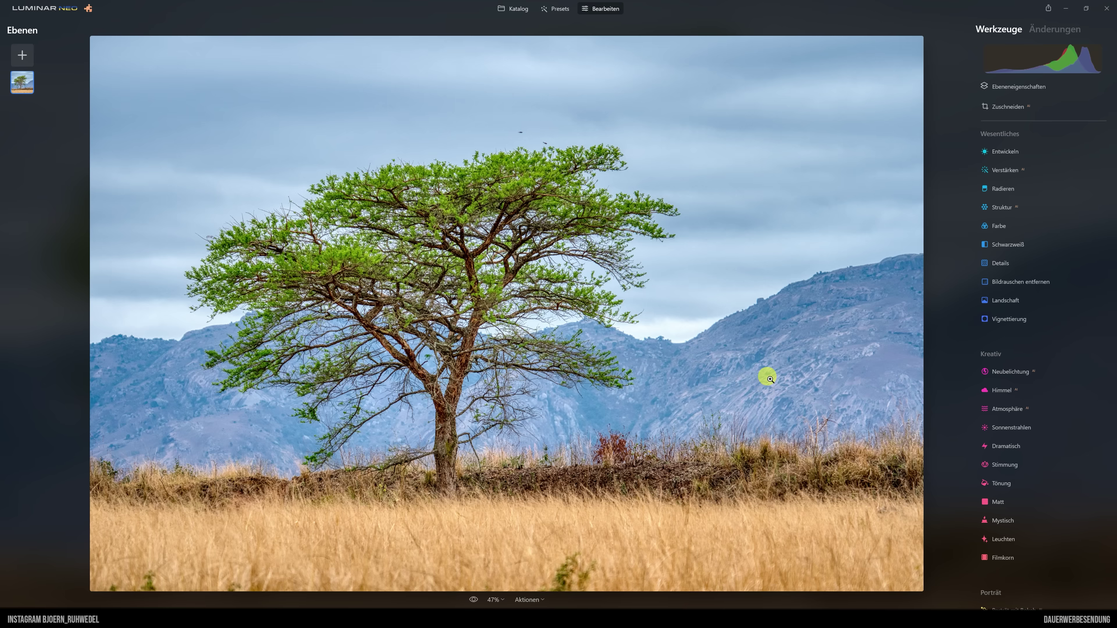
{"action": "left_click", "coordinate": [1005, 152]}
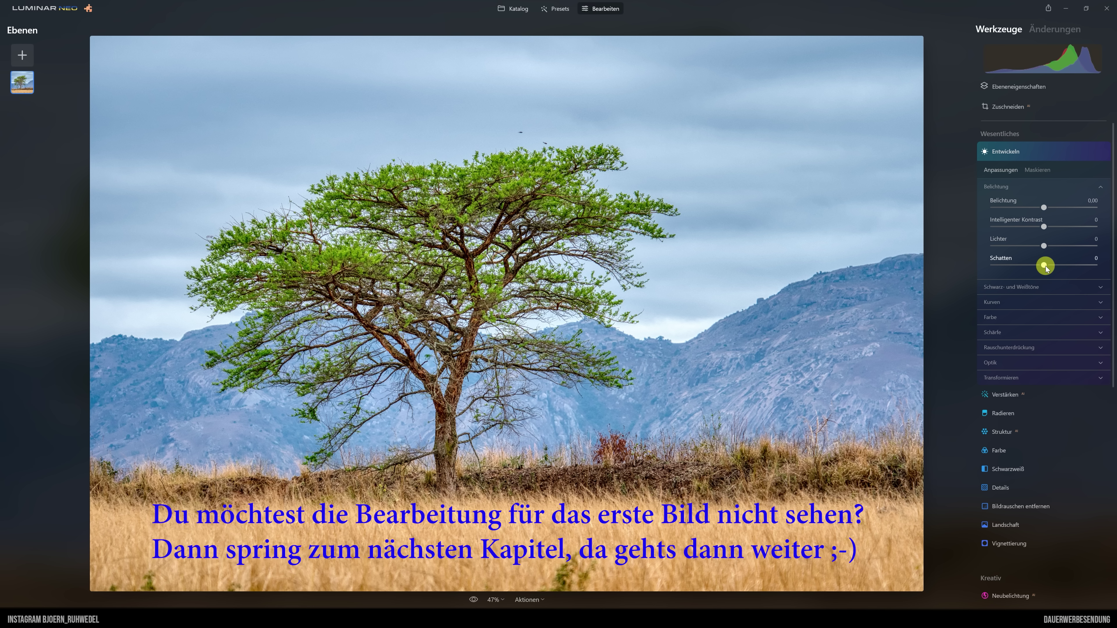
{"action": "mouse_move", "coordinate": [1046, 266]}
{"action": "left_mouse_down"}
{"action": "mouse_move", "coordinate": [1055, 266]}
{"action": "mouse_move", "coordinate": [1039, 248]}
{"action": "left_mouse_up"}
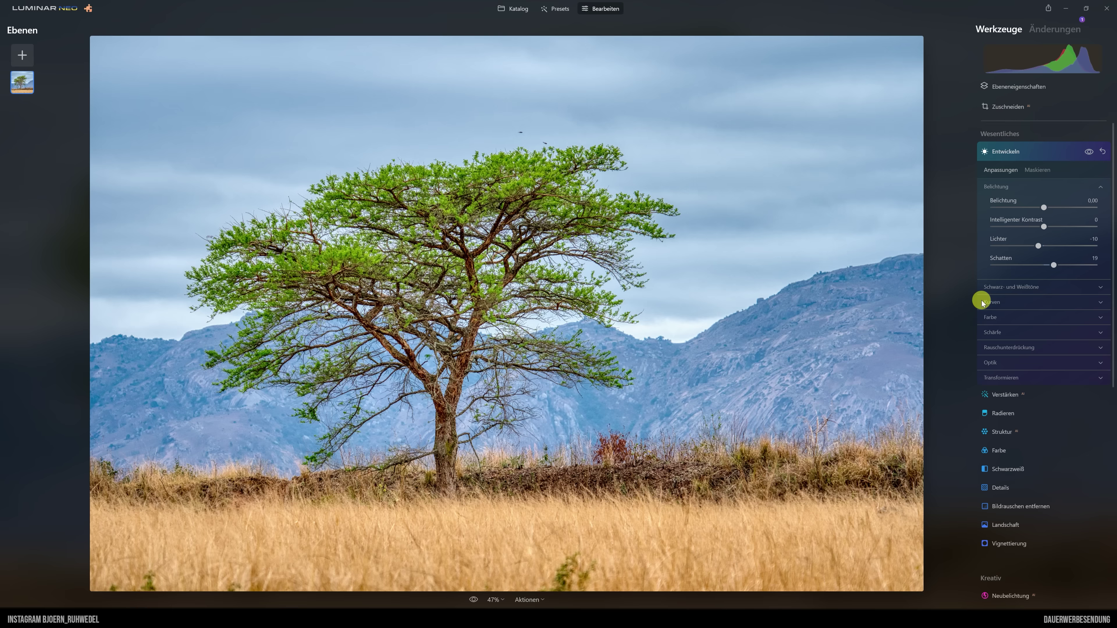
{"action": "left_click", "coordinate": [1027, 289]}
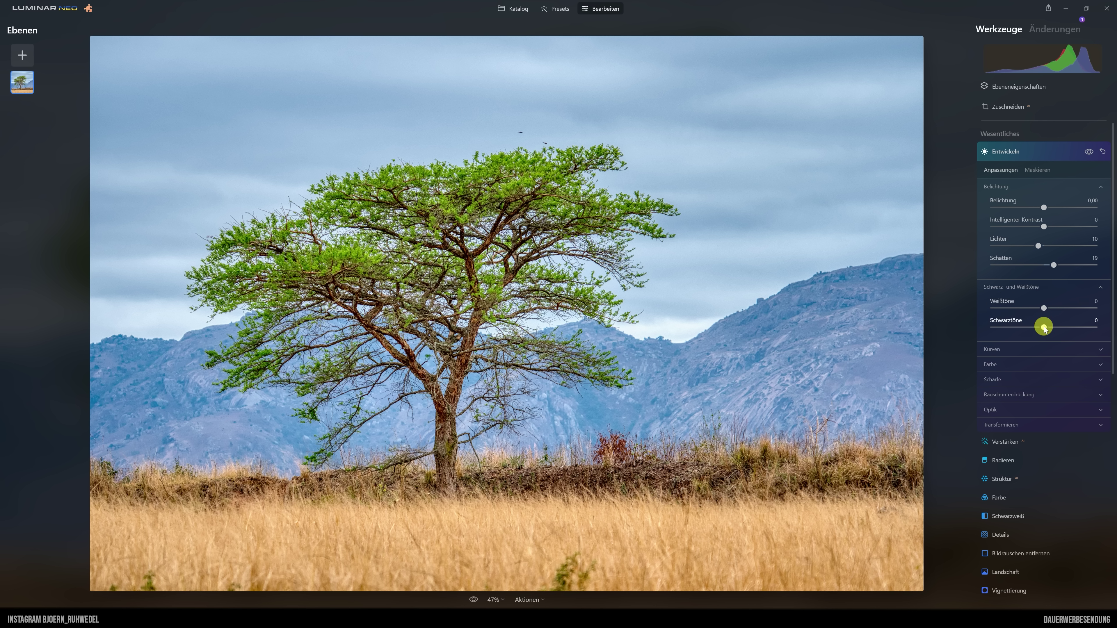
{"action": "left_click", "coordinate": [1021, 287]}
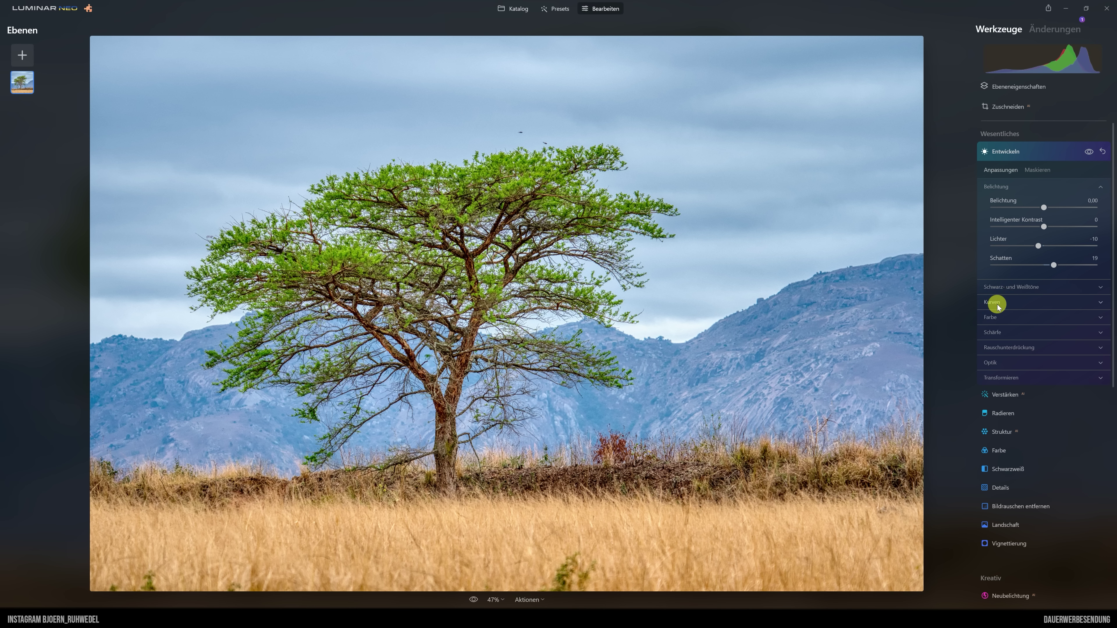
{"action": "left_click", "coordinate": [994, 318]}
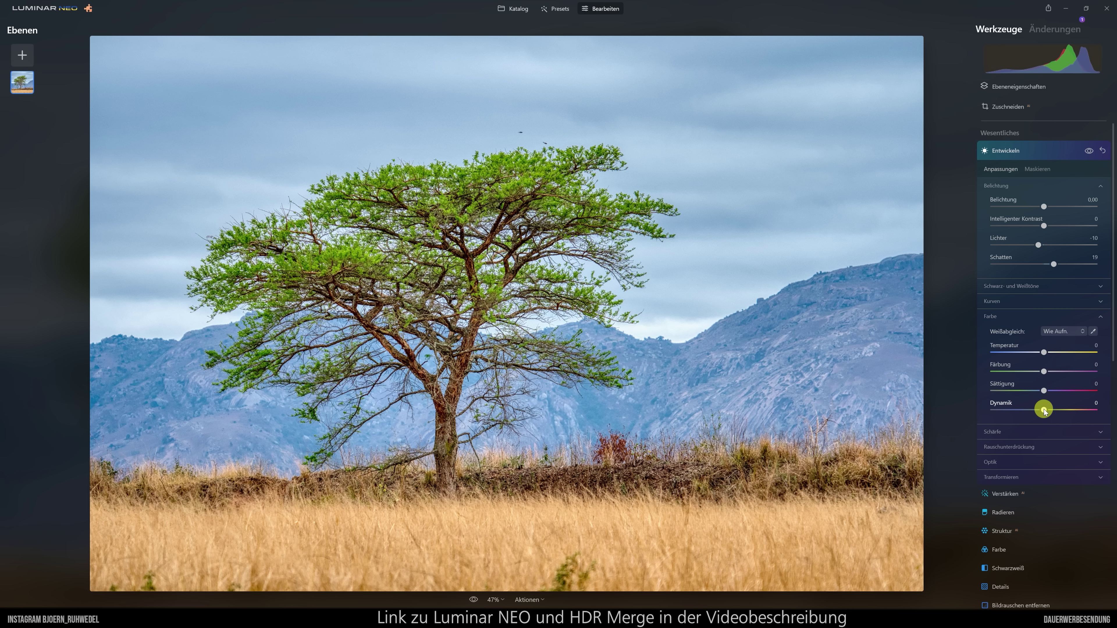
- Set Vibrance to -13 and Sharpening to strength 60, radius 50, masking 71
{"action": "left_click_drag", "start_coordinate": [1044, 410], "coordinate": [1037, 410]}
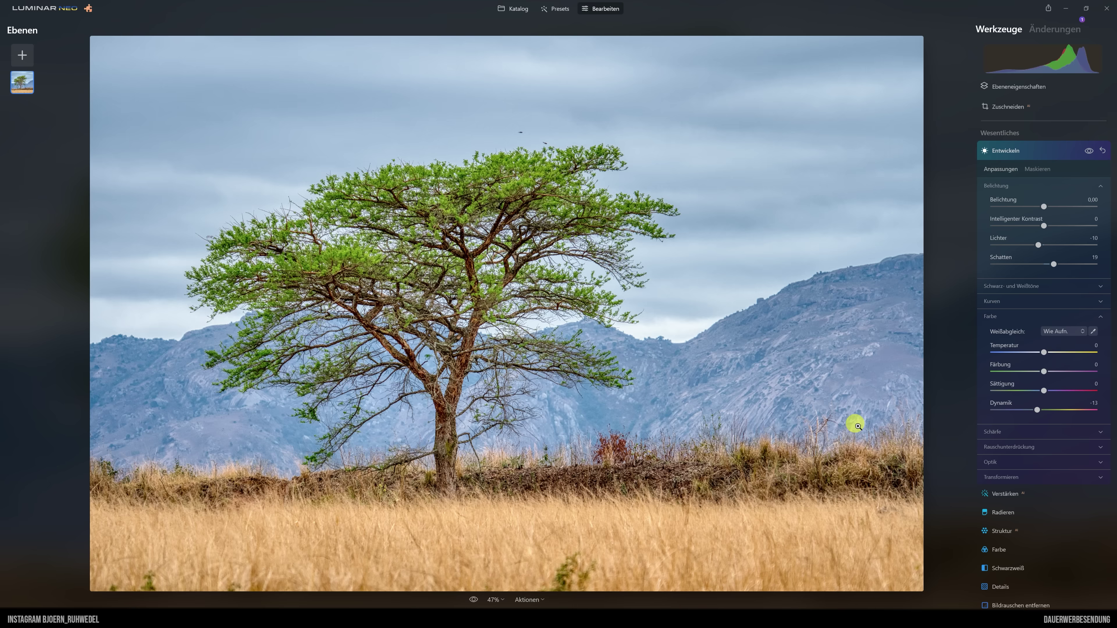
{"action": "left_click", "coordinate": [993, 432]}
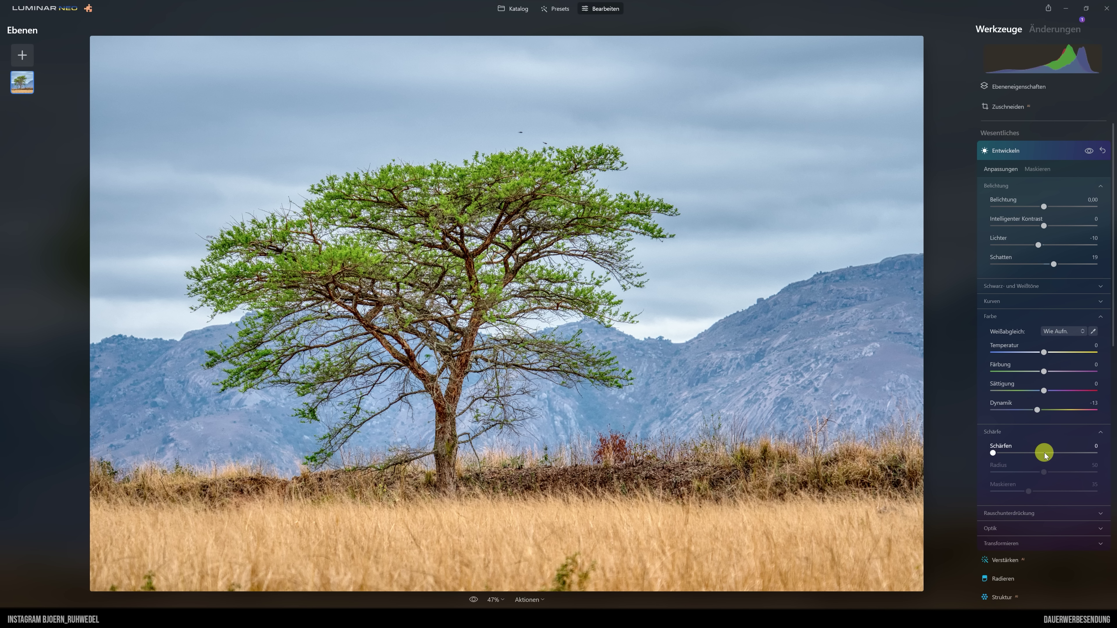
{"action": "left_click_drag", "start_coordinate": [1046, 453], "coordinate": [1052, 456]}
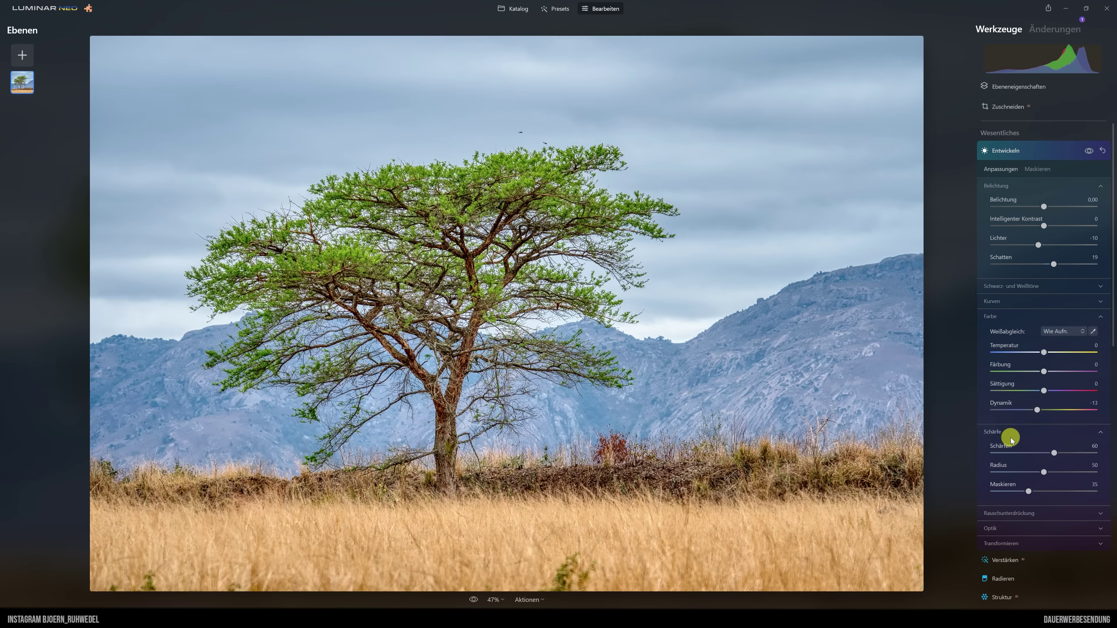
{"action": "scroll", "coordinate": [1004, 435], "scroll_direction": "down", "scroll_amount": 4}
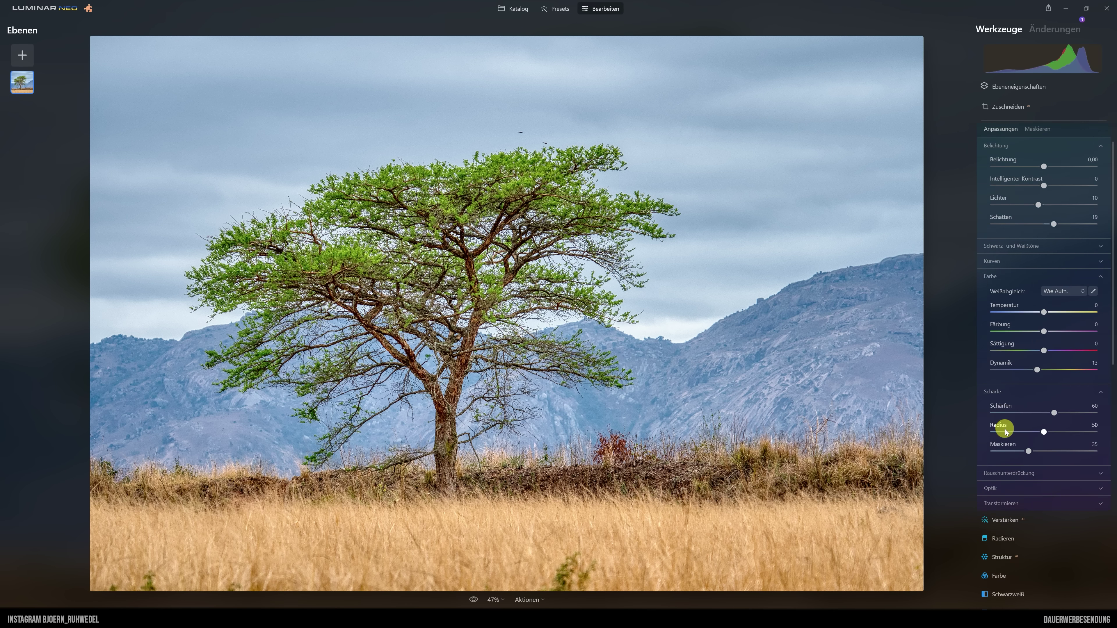
{"action": "left_click_drag", "start_coordinate": [1062, 332], "coordinate": [1056, 334]}
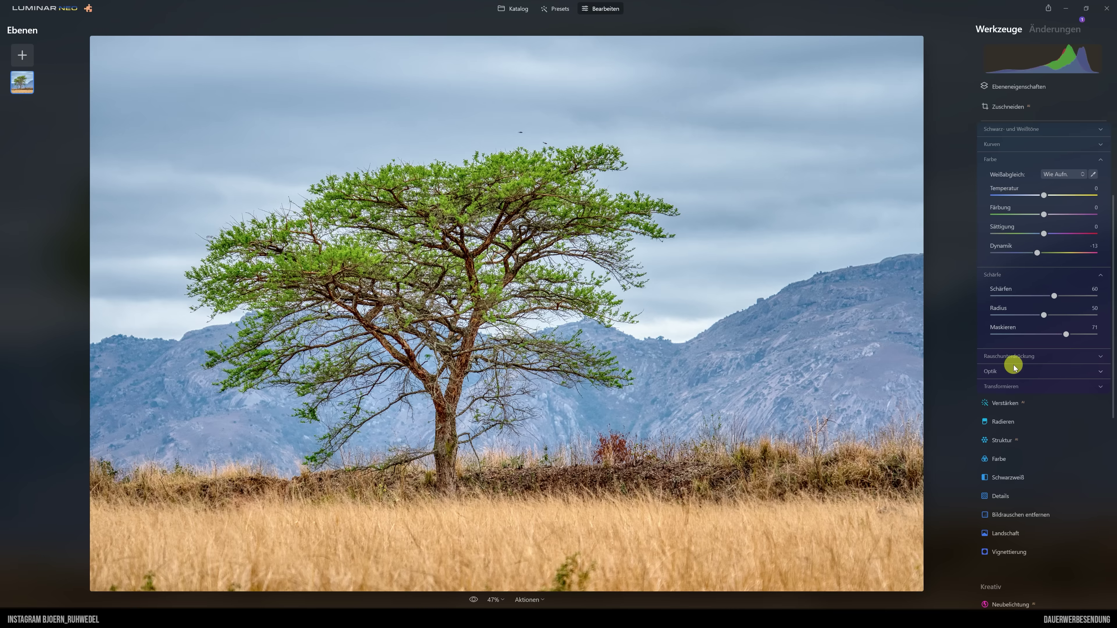
- Add slight luminance noise reduction and enable Remove Color Fringes under Optics
{"action": "left_click", "coordinate": [1019, 357]}
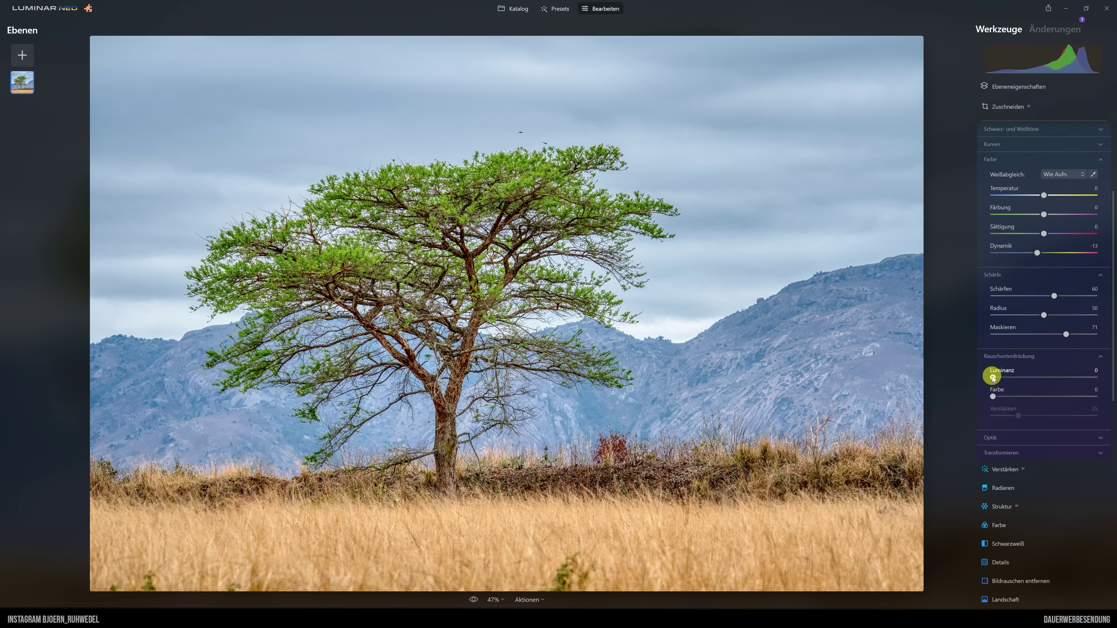
{"action": "left_click_drag", "start_coordinate": [993, 377], "coordinate": [1008, 379]}
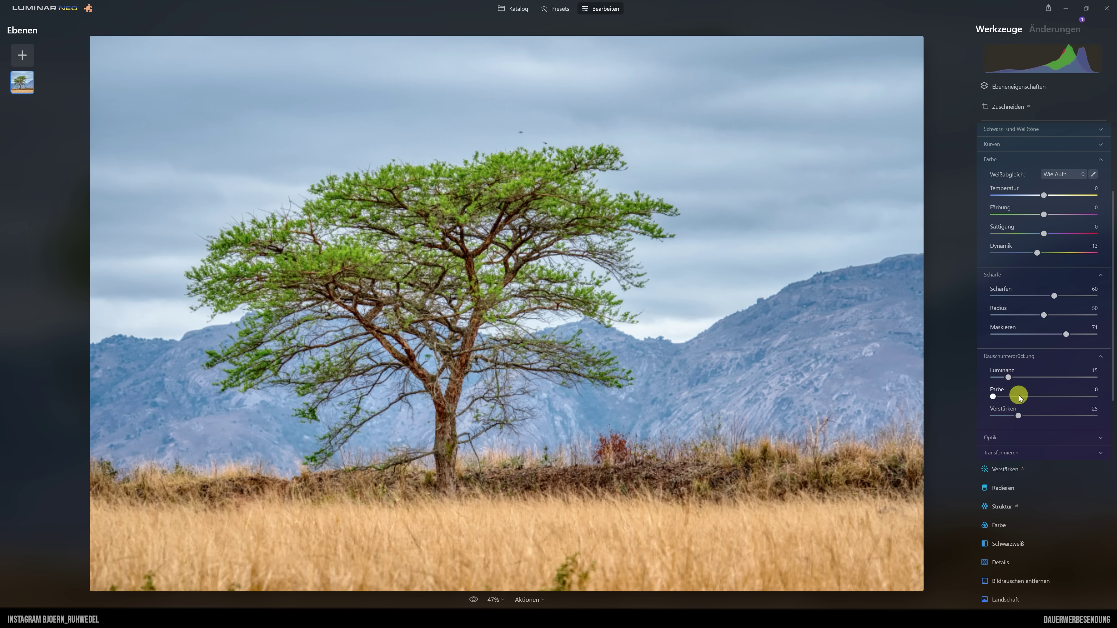
{"action": "left_click", "coordinate": [995, 438]}
{"action": "left_click", "coordinate": [993, 453]}
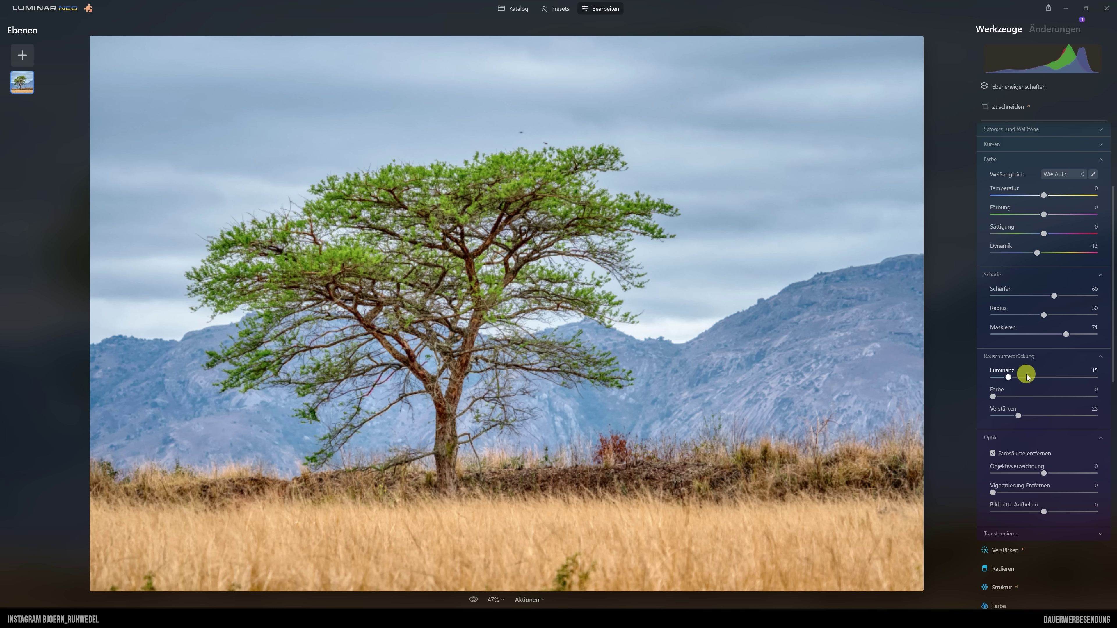
- Scroll back to the top and collapse the Develop panel
{"action": "scroll", "coordinate": [1034, 387], "scroll_direction": "down", "scroll_amount": 3}
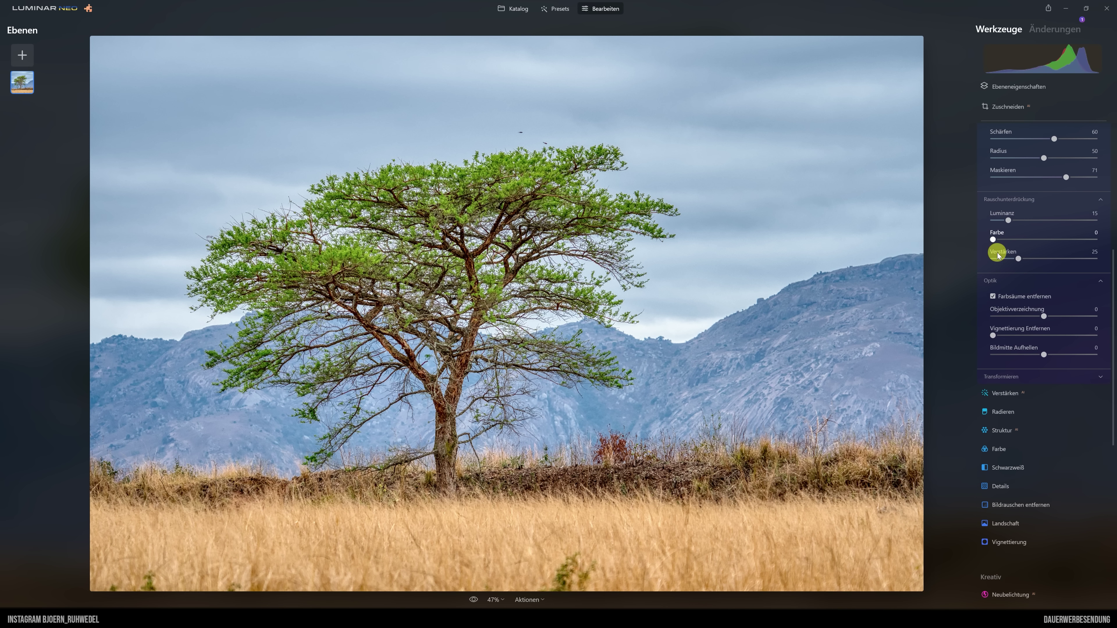
{"action": "scroll", "coordinate": [994, 250], "scroll_direction": "up", "scroll_amount": 4}
{"action": "scroll", "coordinate": [1017, 250], "scroll_direction": "up", "scroll_amount": 2}
{"action": "left_click", "coordinate": [1006, 151]}
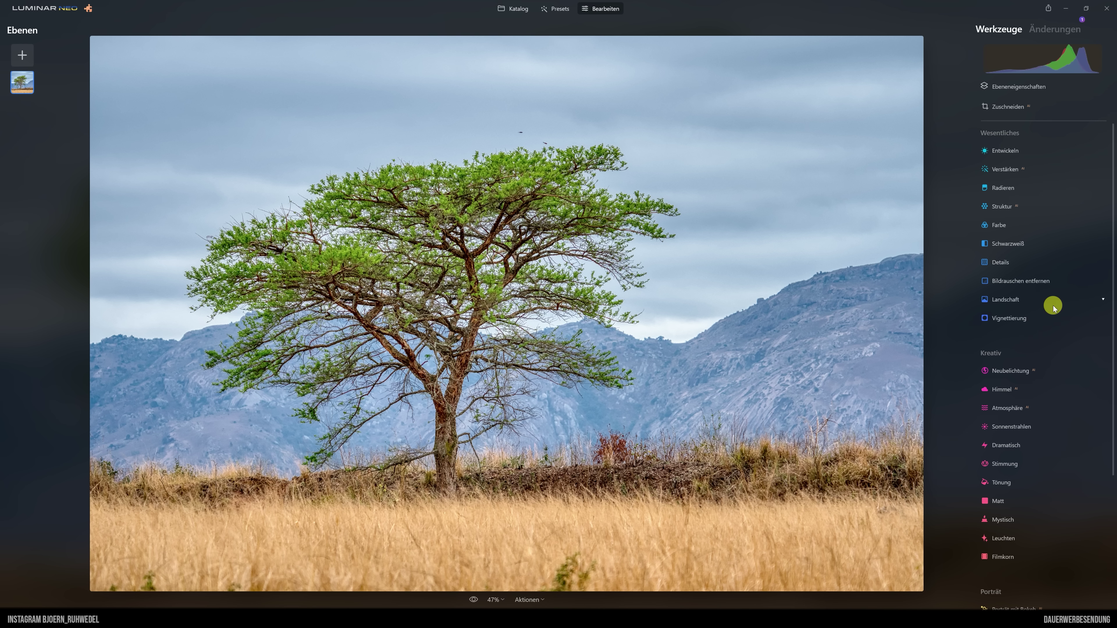
{"action": "mouse_move", "coordinate": [1006, 169]}
{"action": "left_click", "coordinate": [1007, 169]}
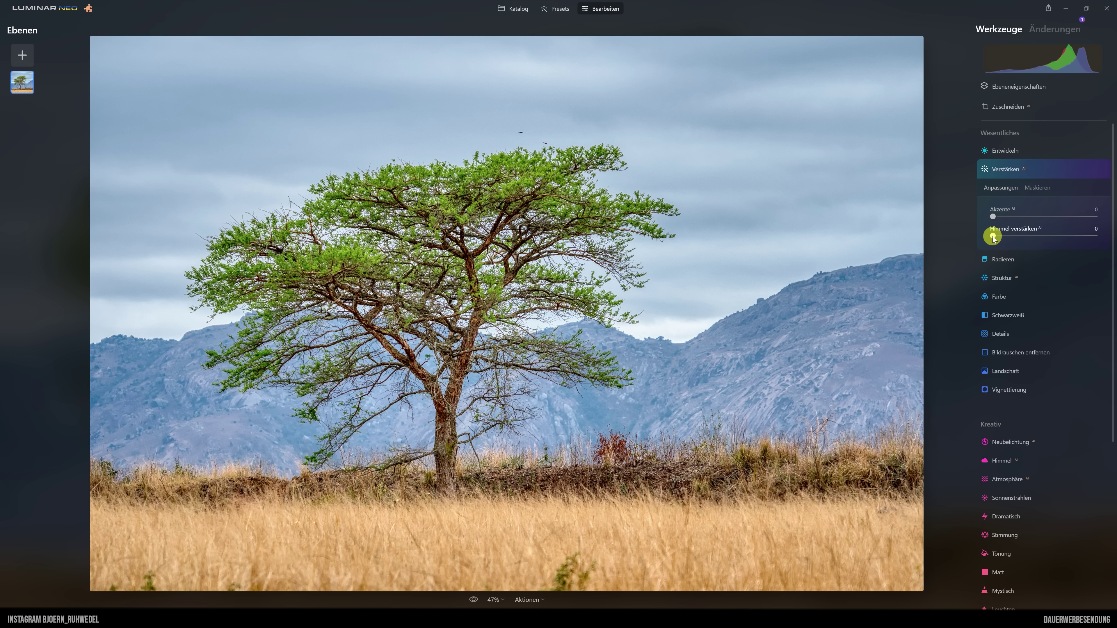
{"action": "mouse_move", "coordinate": [993, 237]}
{"action": "left_mouse_down"}
{"action": "mouse_move", "coordinate": [1020, 236]}
{"action": "mouse_move", "coordinate": [991, 236]}
{"action": "mouse_move", "coordinate": [1020, 237]}
{"action": "mouse_move", "coordinate": [993, 239]}
{"action": "mouse_move", "coordinate": [1008, 239]}
{"action": "left_mouse_up"}
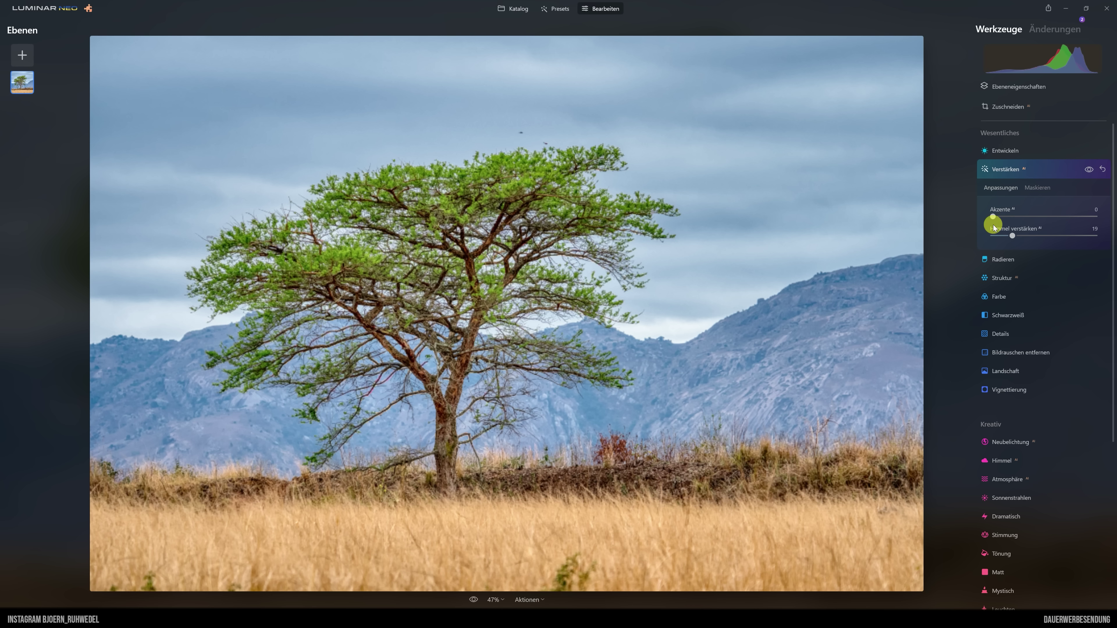
{"action": "left_click", "coordinate": [1102, 169]}
{"action": "left_click", "coordinate": [1015, 170]}
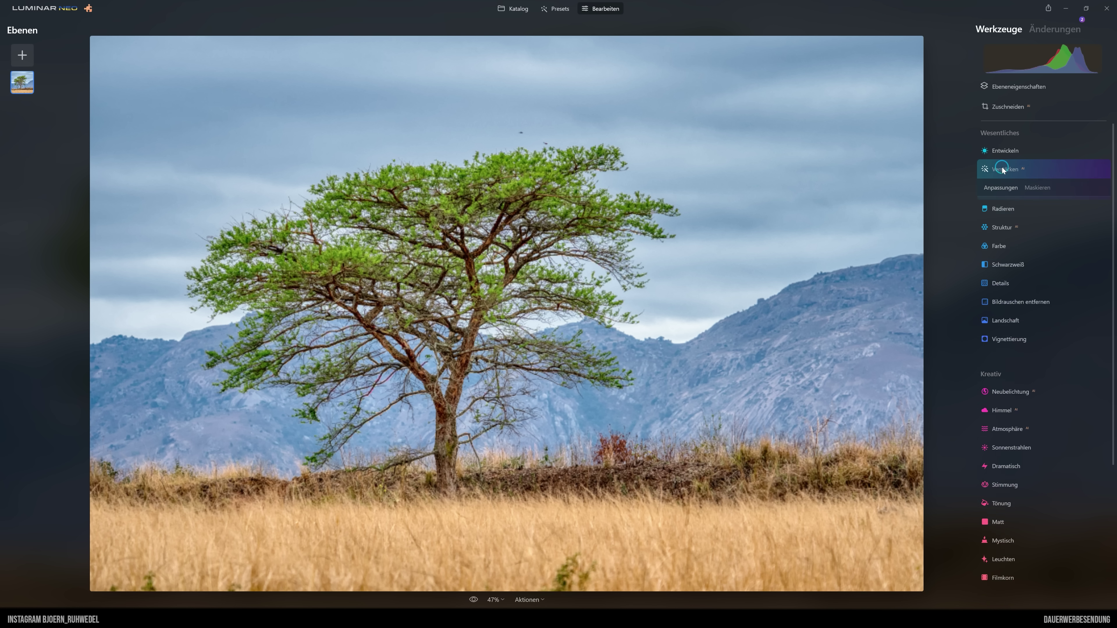
- Delete the Verstärken entry from the Edits list, leaving only Entwickeln applied
{"action": "left_click", "coordinate": [1041, 32]}
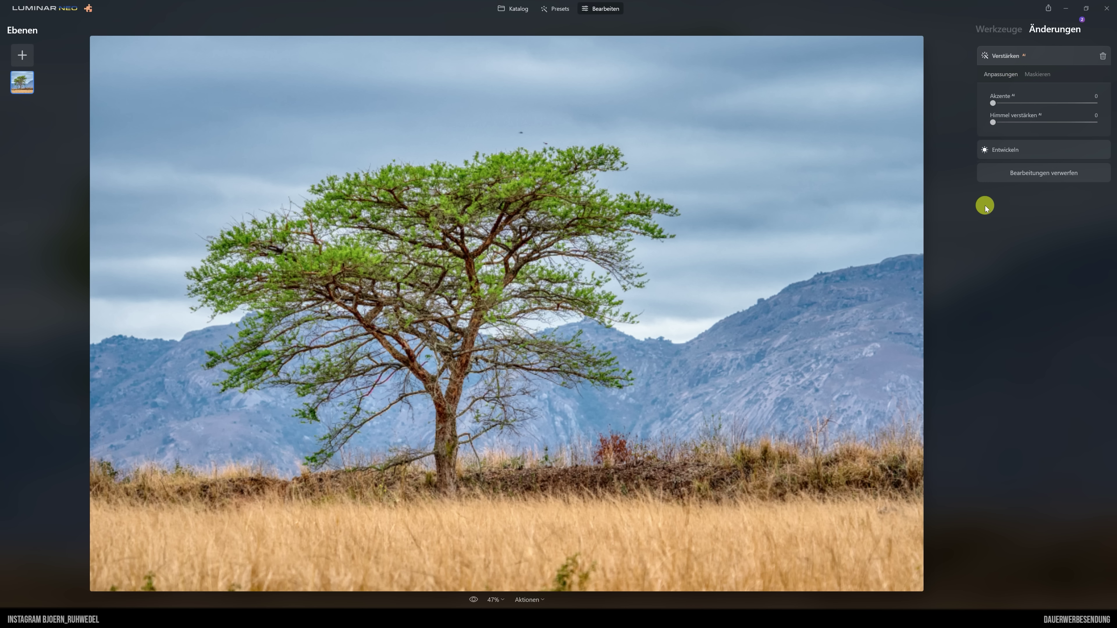
{"action": "left_click", "coordinate": [1104, 56]}
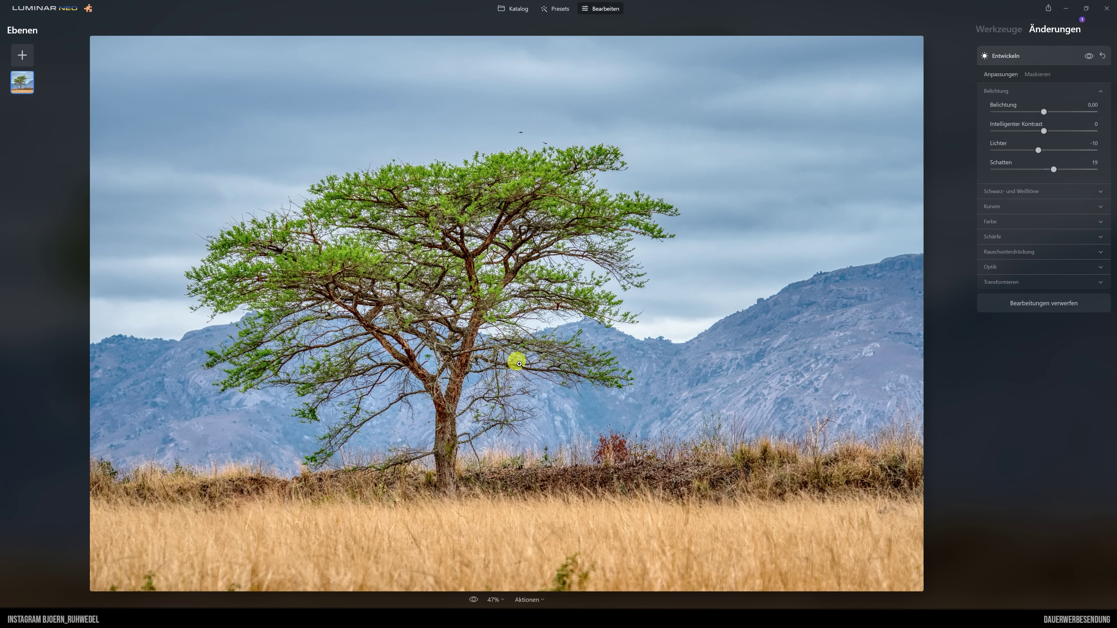
{"action": "left_click", "coordinate": [1010, 55]}
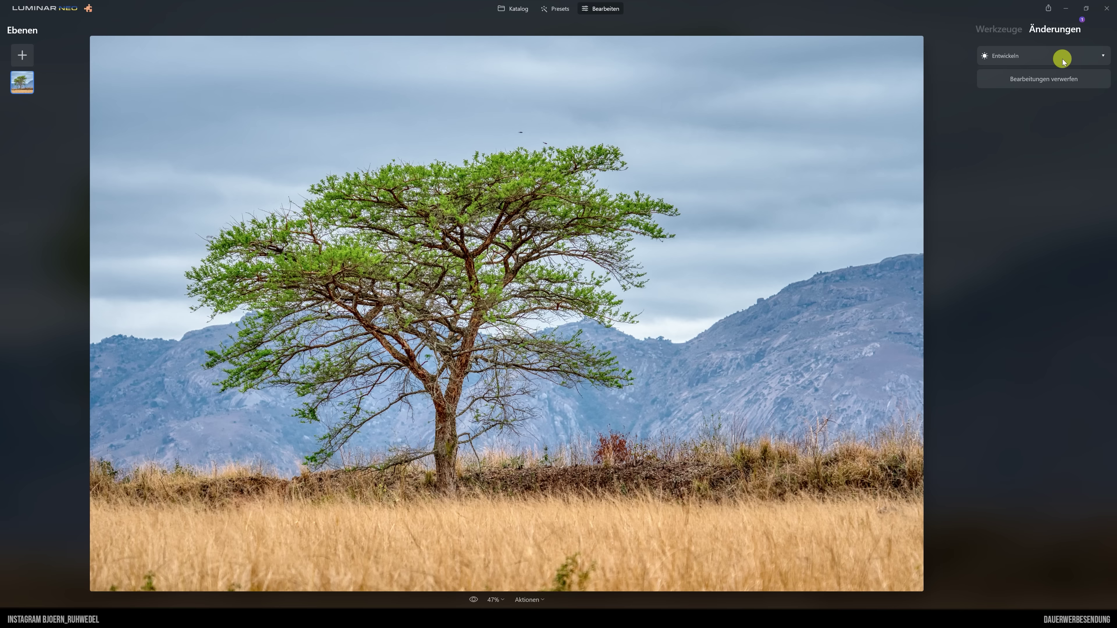
{"action": "left_click", "coordinate": [998, 29]}
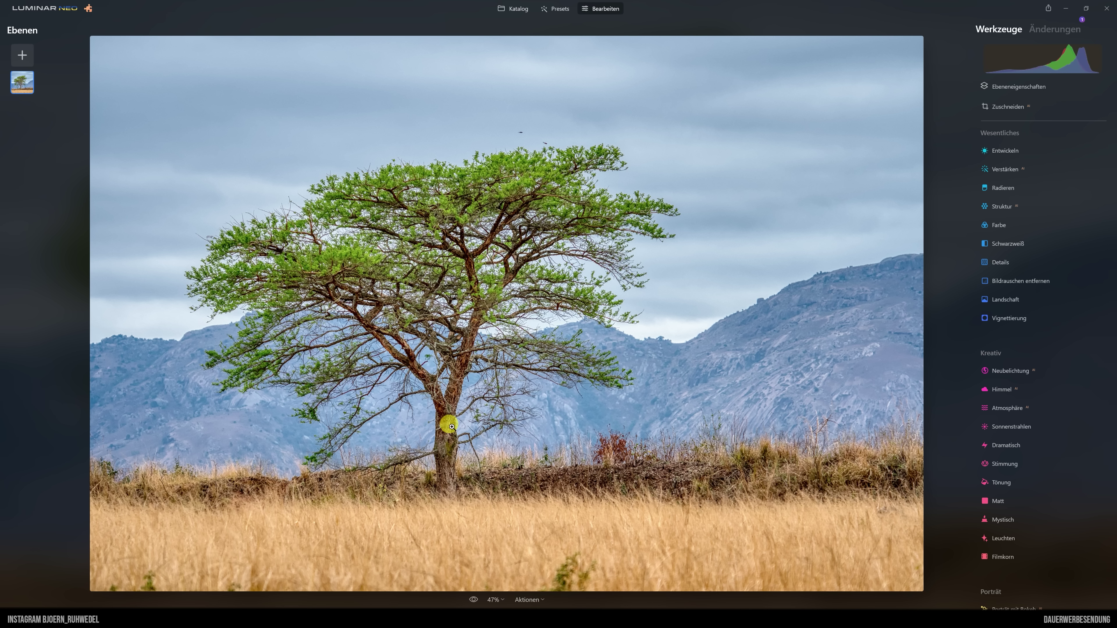
{"action": "left_click", "coordinate": [1058, 29]}
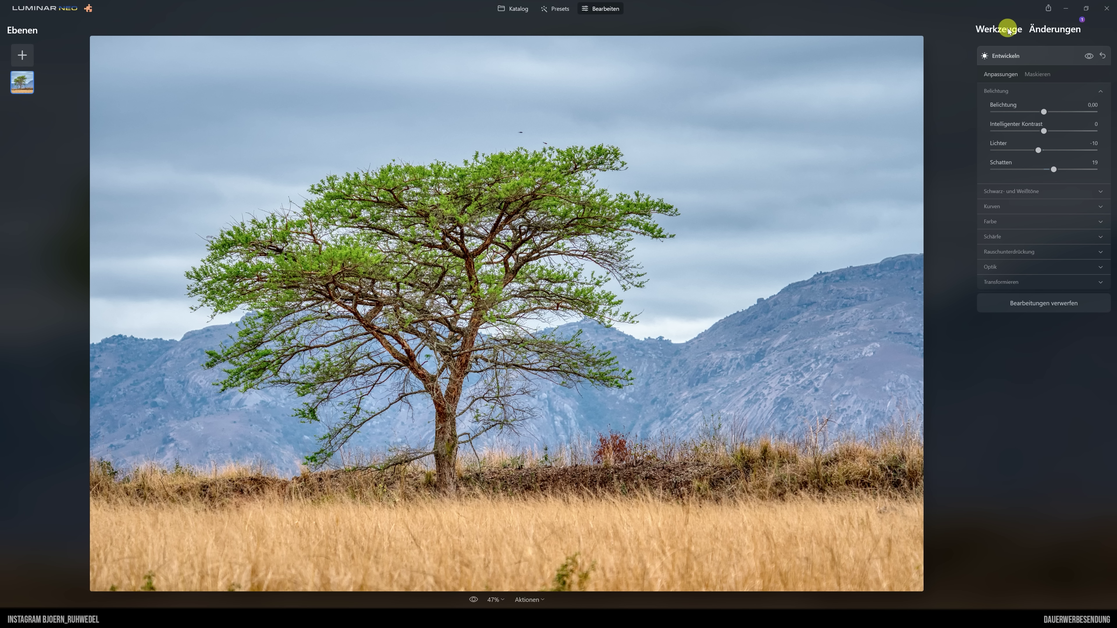
{"action": "left_click", "coordinate": [999, 28]}
- In the Enhance tool, set Sky Enhancer to 8 and leave Accent at 0
{"action": "left_click", "coordinate": [1010, 169]}
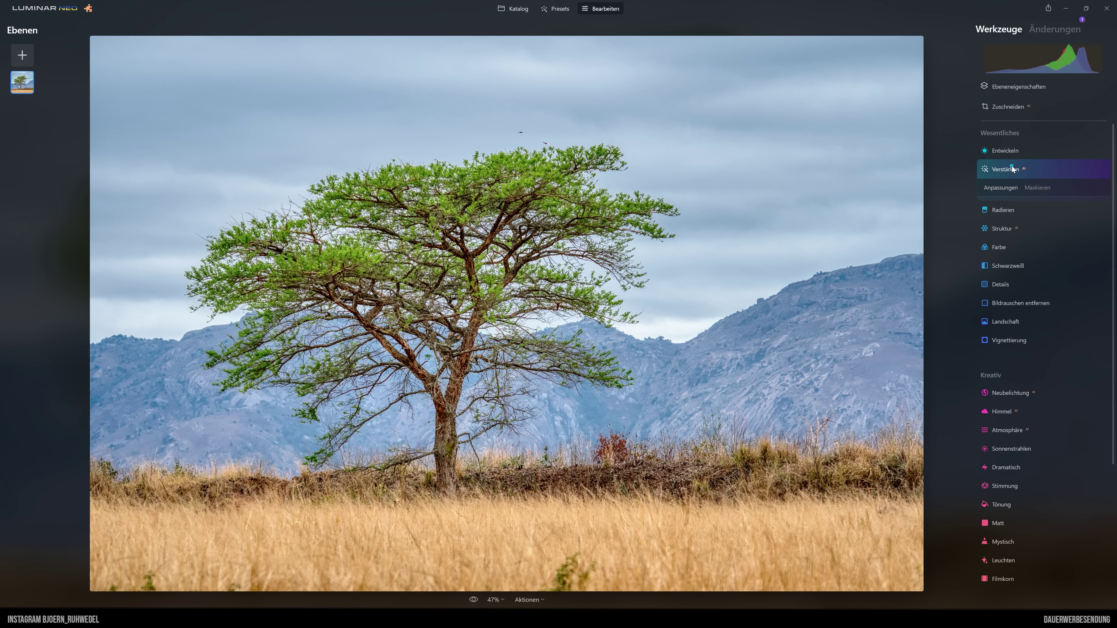
{"action": "left_click_drag", "start_coordinate": [989, 240], "coordinate": [1003, 238]}
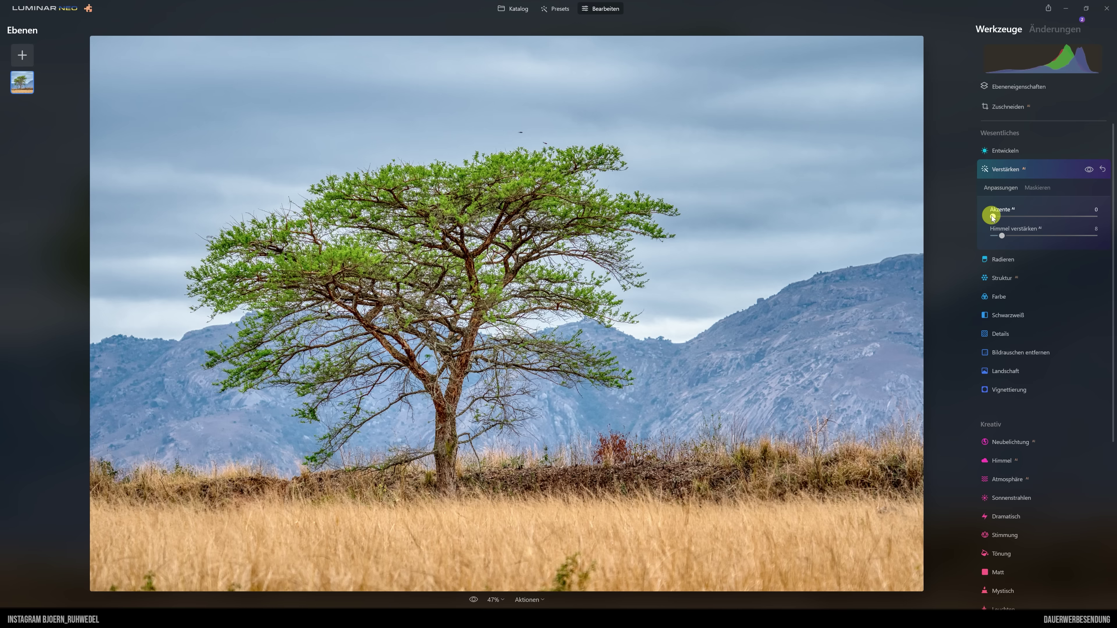
{"action": "left_click_drag", "start_coordinate": [1006, 219], "coordinate": [1008, 220]}
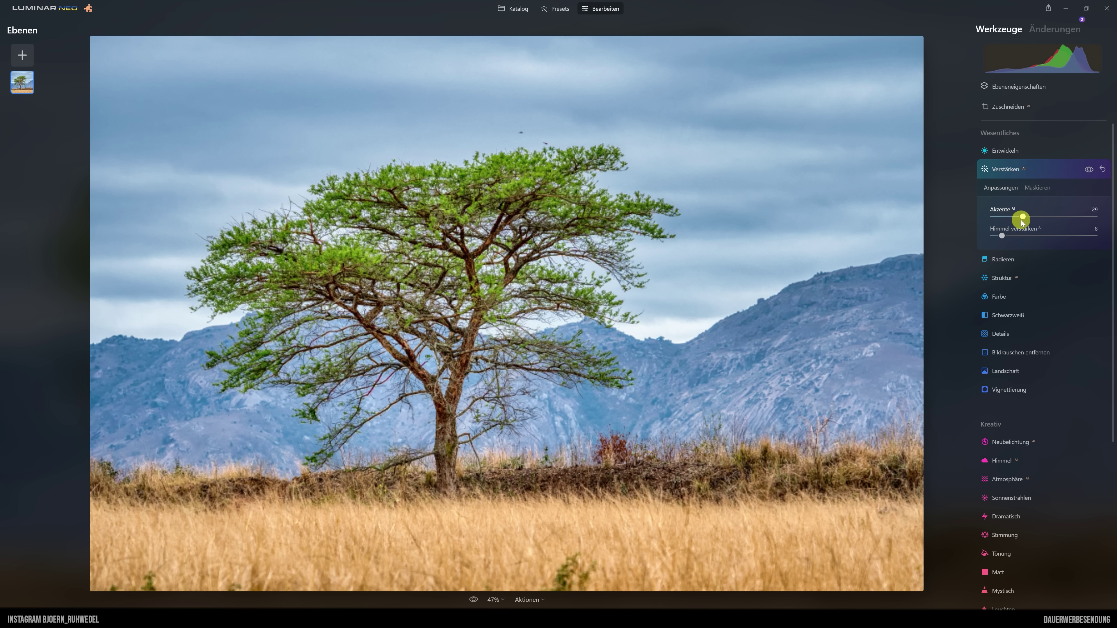
{"action": "left_click_drag", "start_coordinate": [1021, 220], "coordinate": [980, 225]}
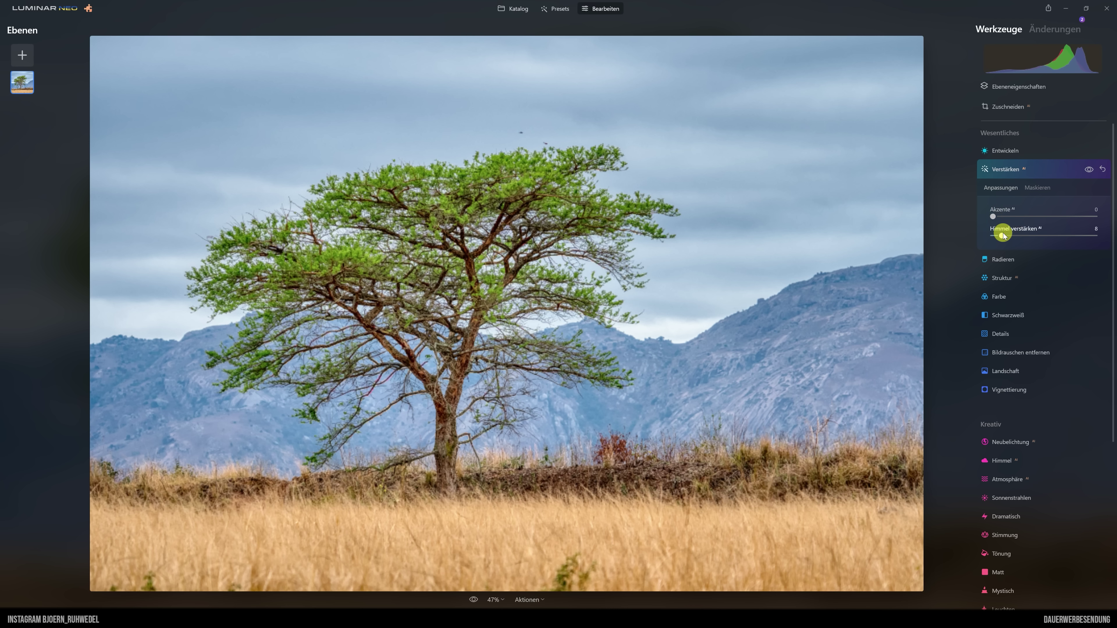
{"action": "left_click", "coordinate": [1008, 167]}
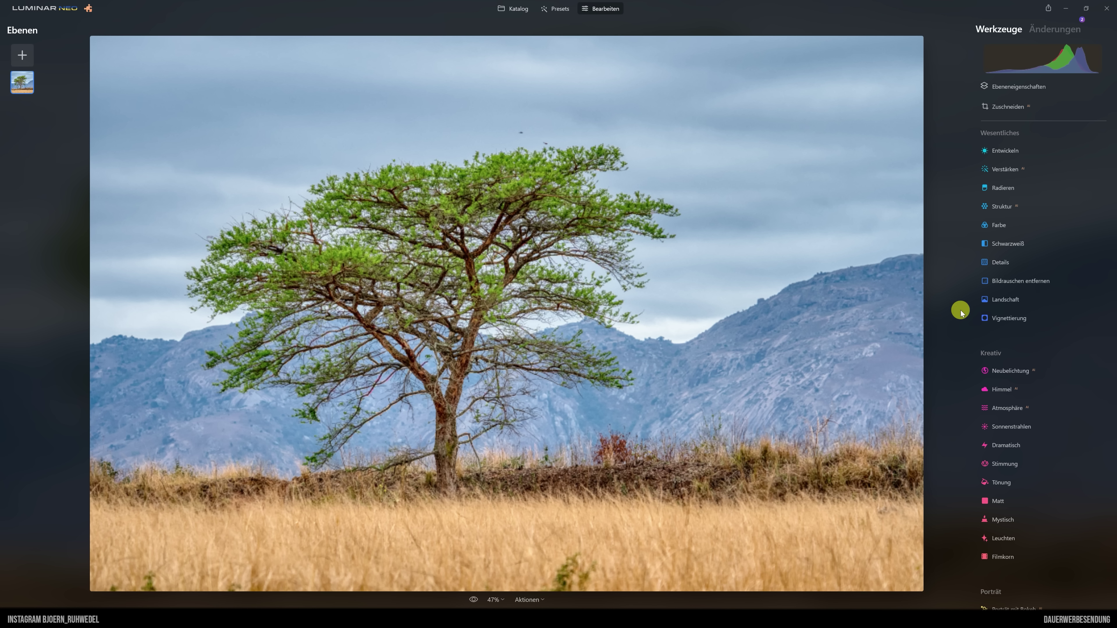
- In the Structure tool, set Amount to 9 and Boost to 3
{"action": "left_click", "coordinate": [1002, 209]}
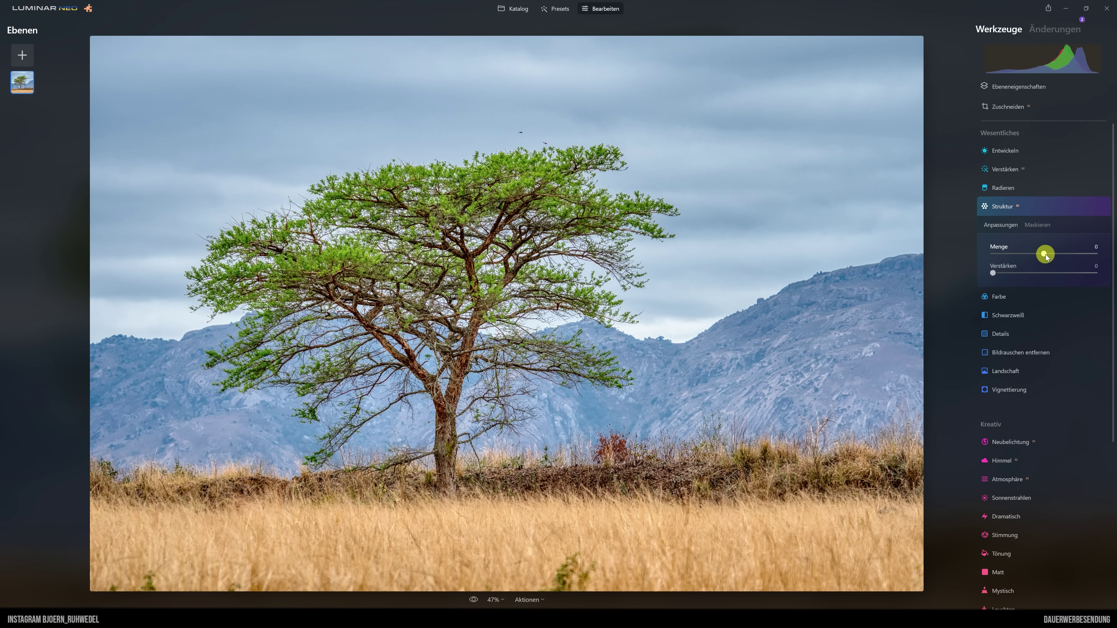
{"action": "left_click_drag", "start_coordinate": [1043, 253], "coordinate": [1048, 253]}
{"action": "left_click_drag", "start_coordinate": [993, 274], "coordinate": [998, 276]}
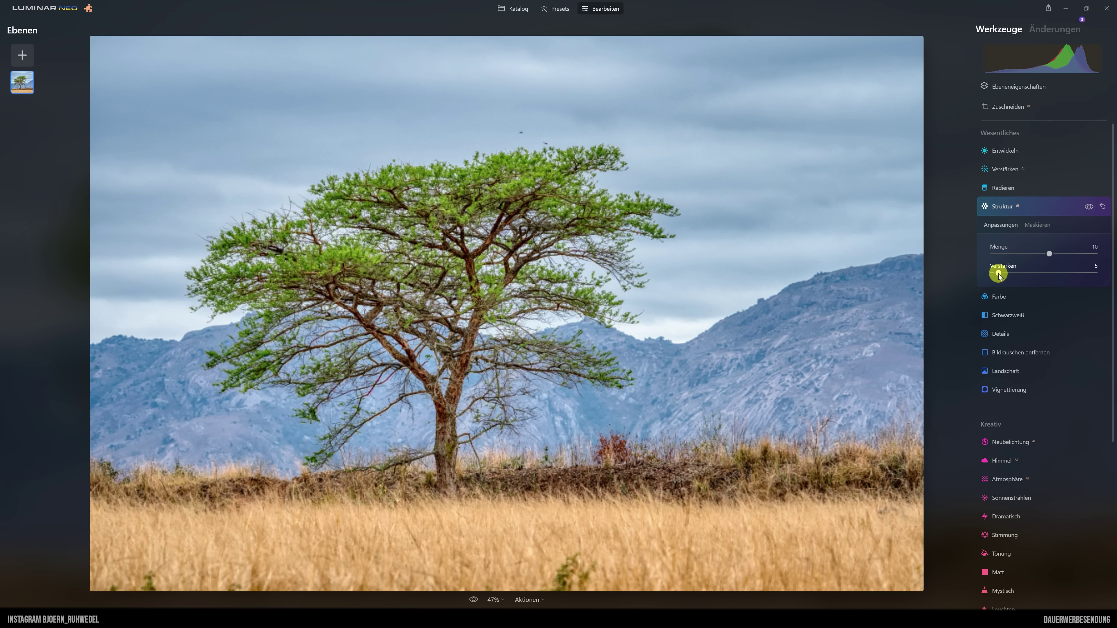
{"action": "left_click", "coordinate": [1006, 211]}
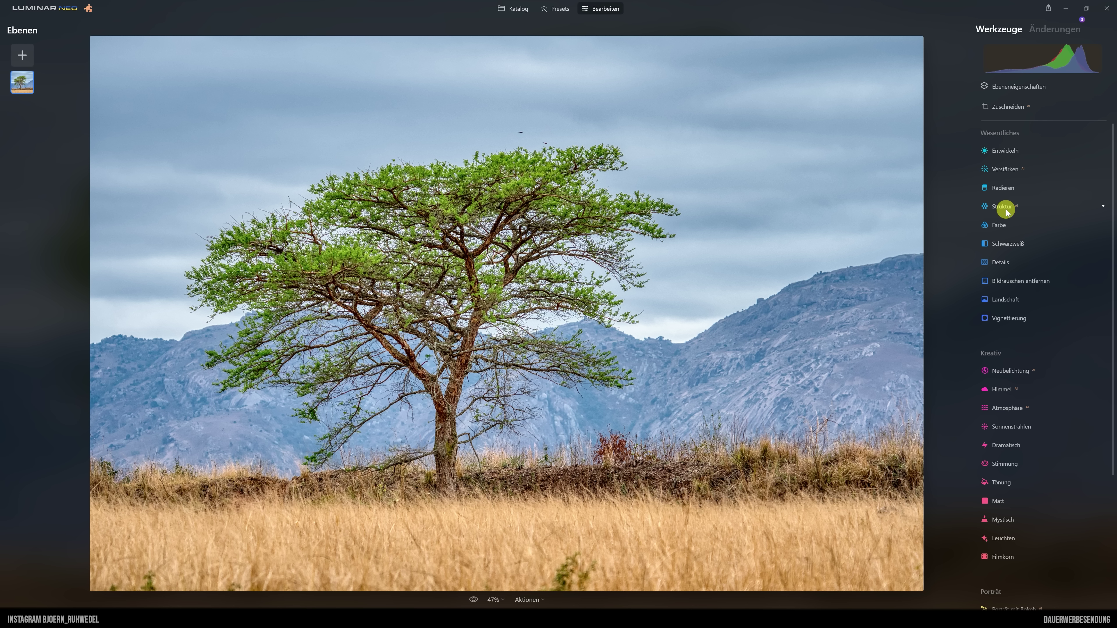
- In Color > HSL Saturation mode, lower the Blue slider to -25
{"action": "left_click", "coordinate": [1001, 225]}
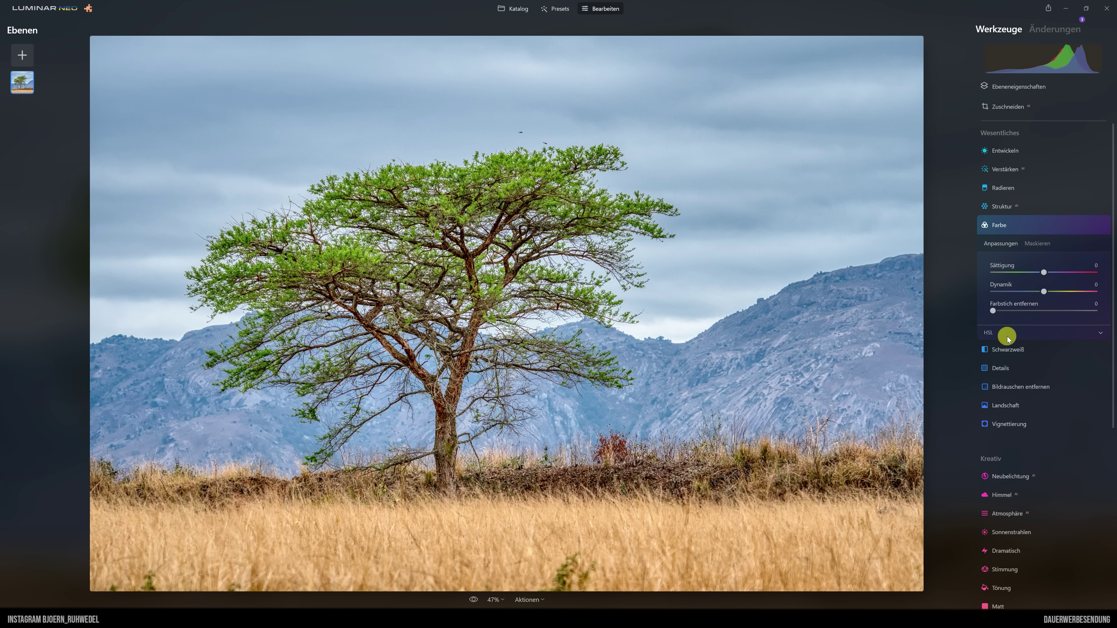
{"action": "left_click", "coordinate": [992, 332]}
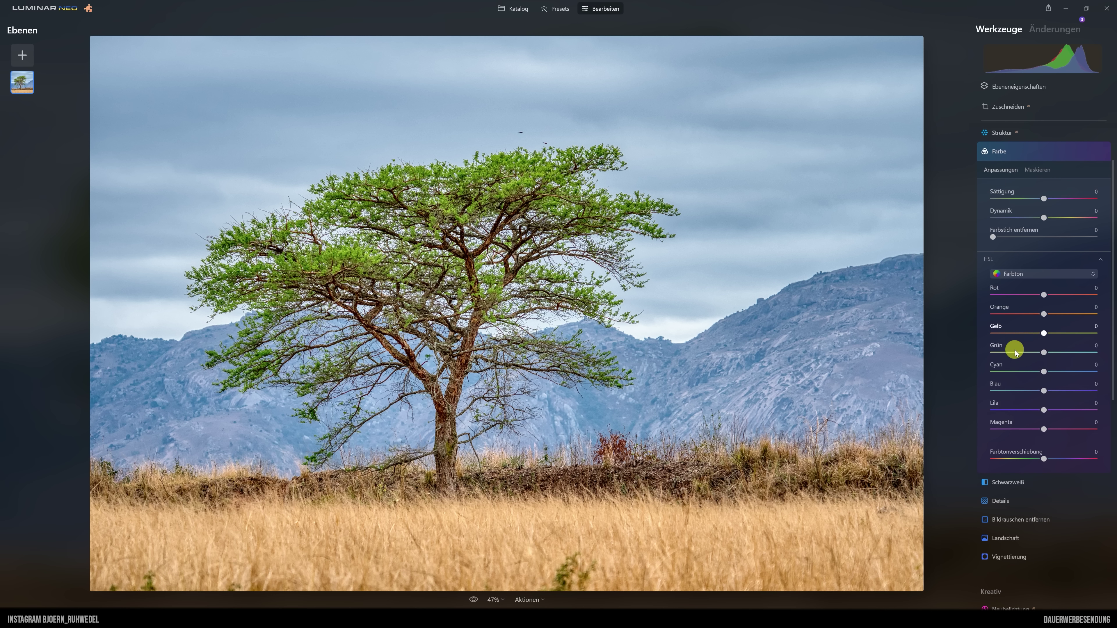
{"action": "left_click", "coordinate": [1030, 273]}
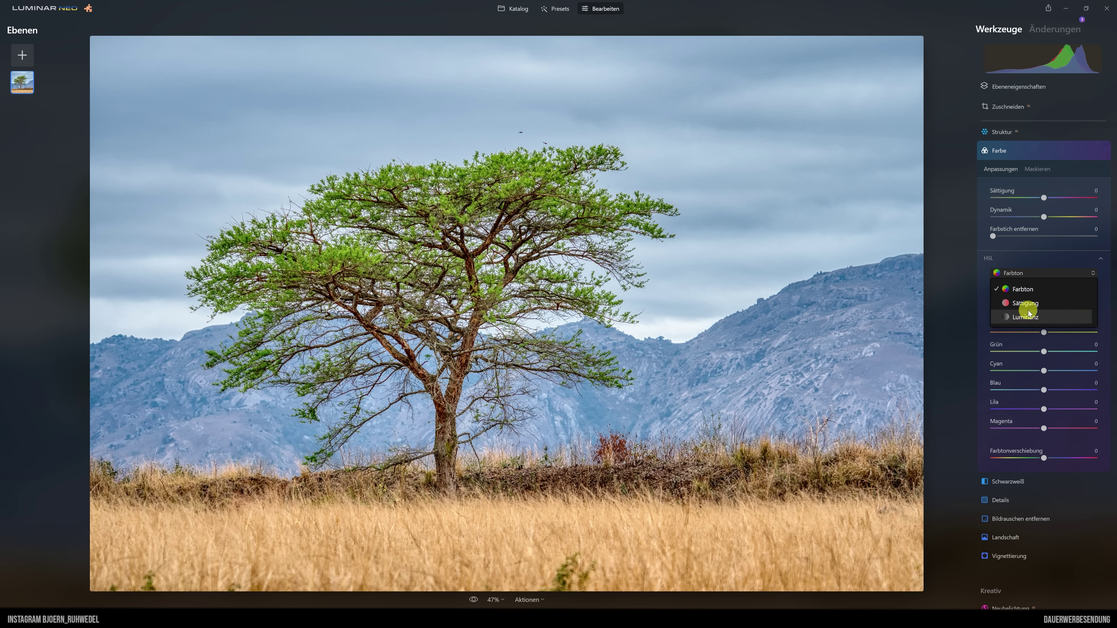
{"action": "left_click", "coordinate": [1026, 303]}
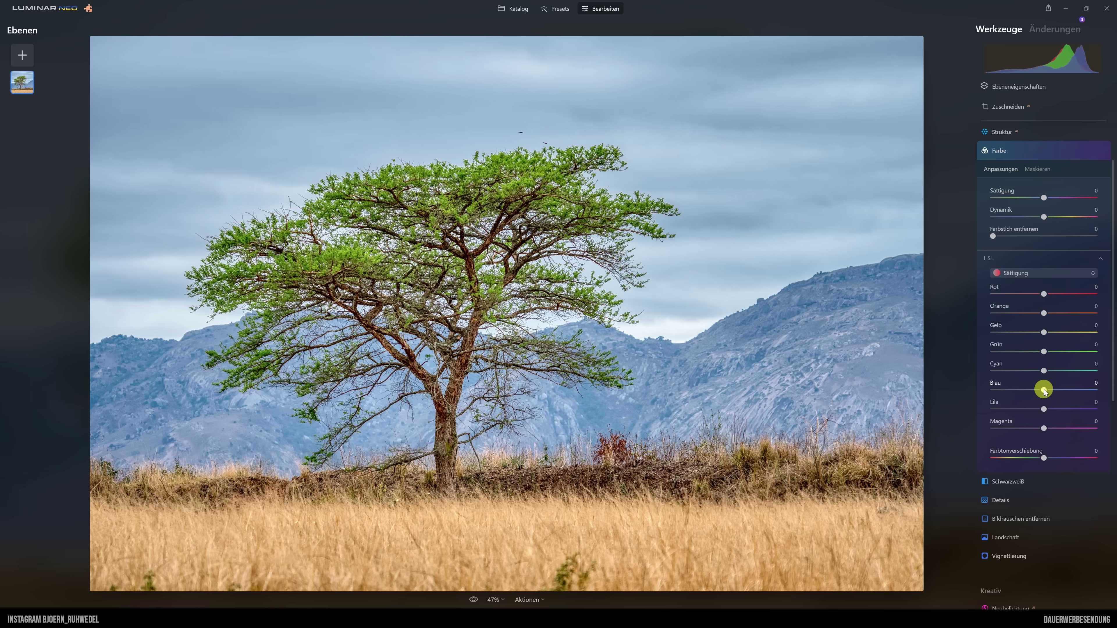
{"action": "left_click_drag", "start_coordinate": [1044, 391], "coordinate": [1031, 393]}
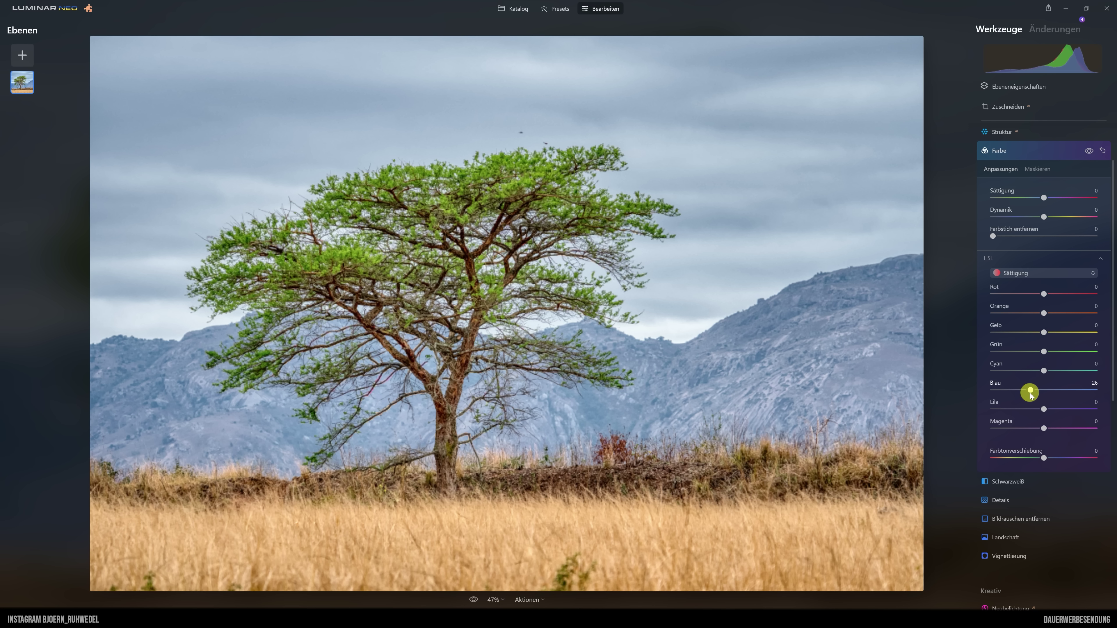
{"action": "left_click_drag", "start_coordinate": [1031, 392], "coordinate": [1032, 393]}
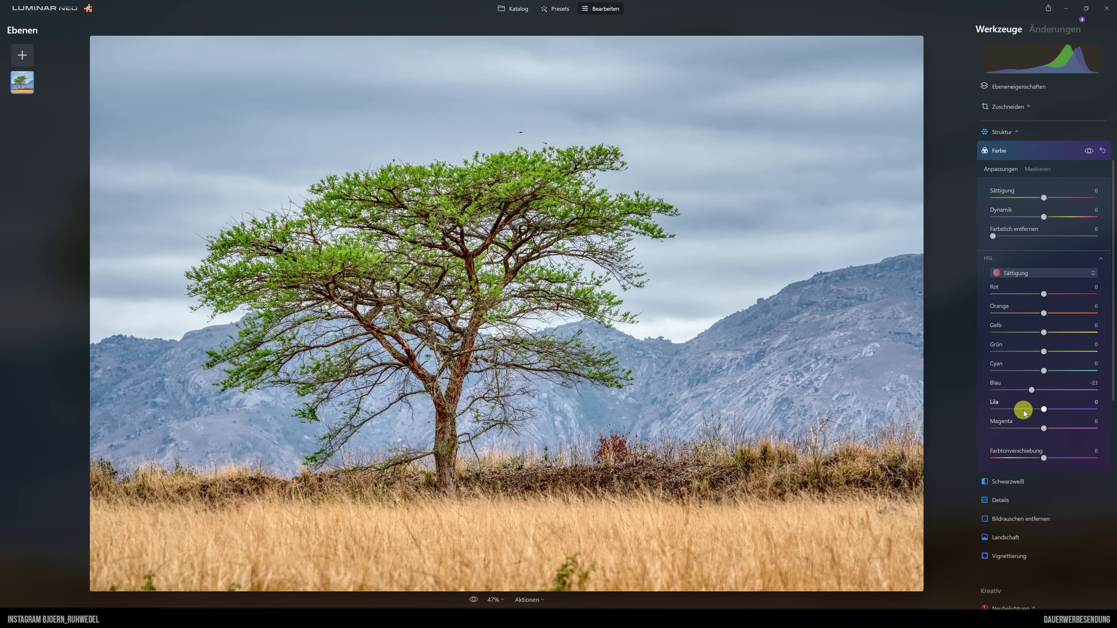
{"action": "left_click_drag", "start_coordinate": [1032, 389], "coordinate": [1030, 389]}
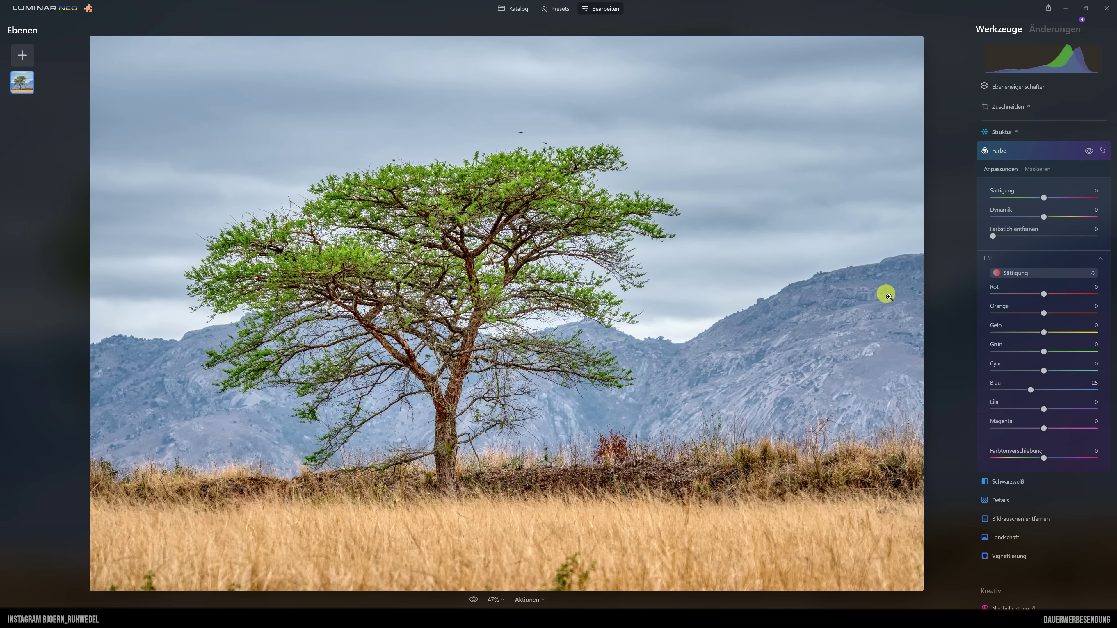
{"action": "left_click", "coordinate": [1032, 273]}
{"action": "left_click", "coordinate": [1041, 318]}
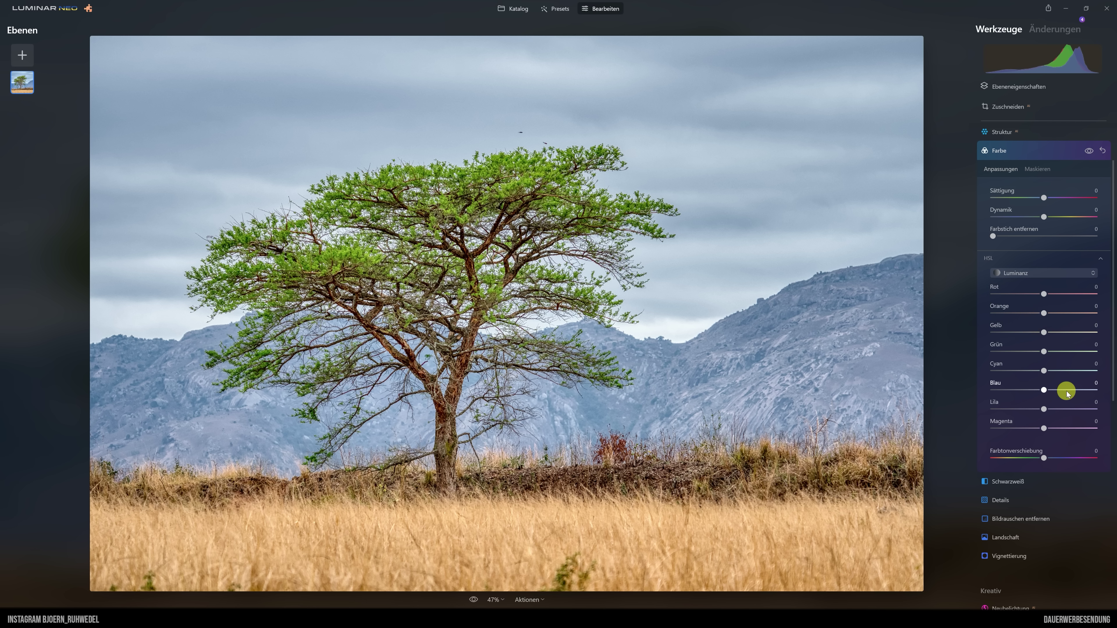
{"action": "left_click_drag", "start_coordinate": [1046, 354], "coordinate": [1065, 357]}
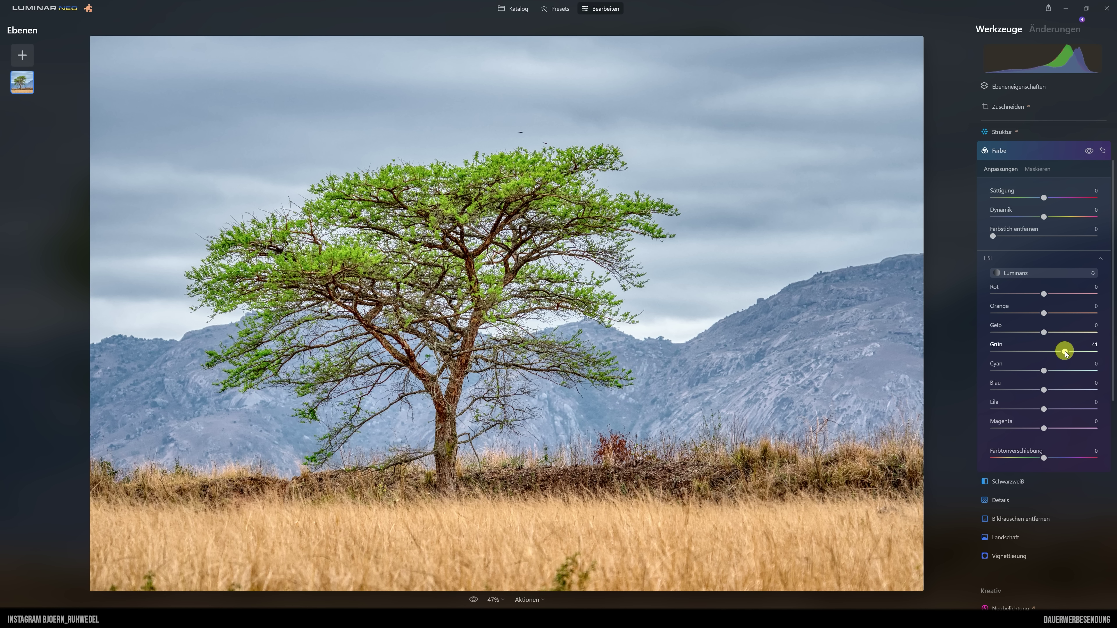
{"action": "left_click_drag", "start_coordinate": [1065, 353], "coordinate": [1060, 352]}
{"action": "double_click", "coordinate": [1061, 352]}
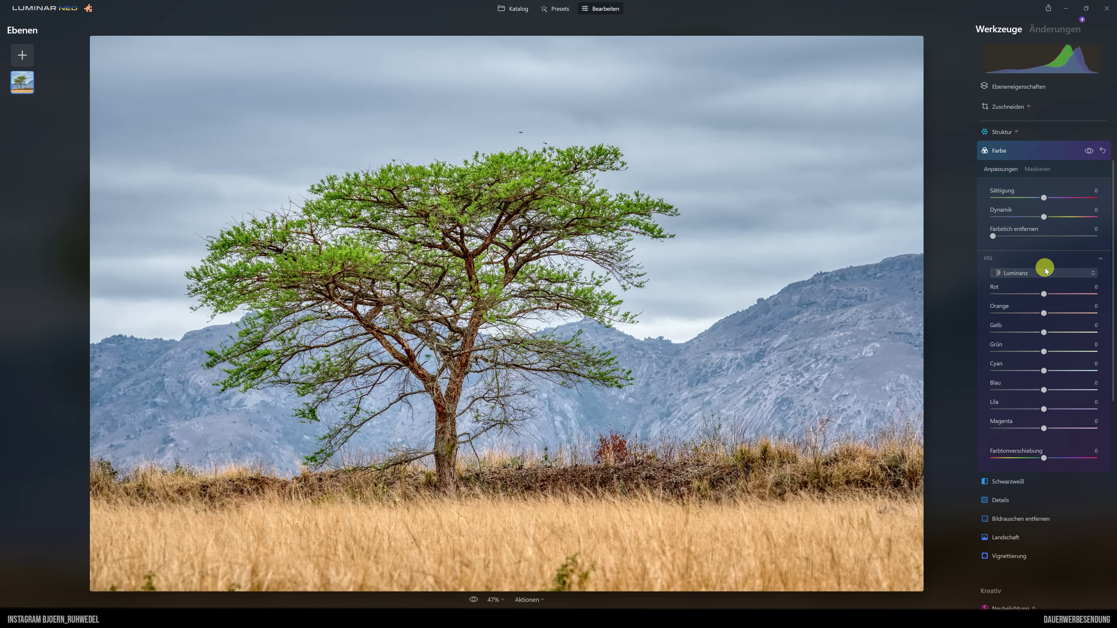
{"action": "left_click", "coordinate": [1023, 273]}
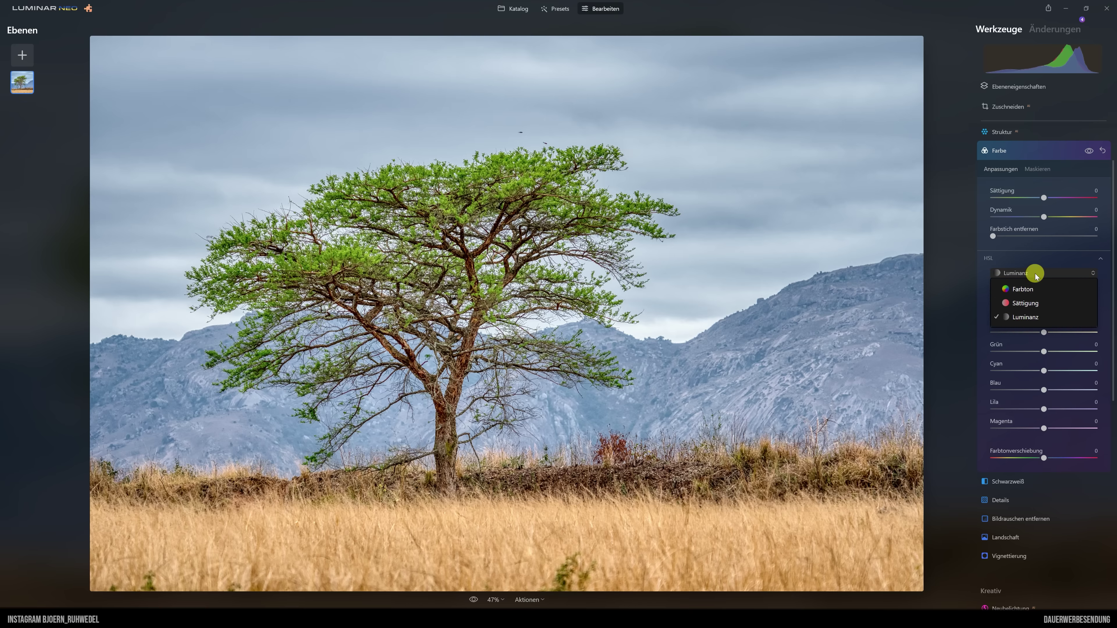
{"action": "left_click", "coordinate": [998, 149]}
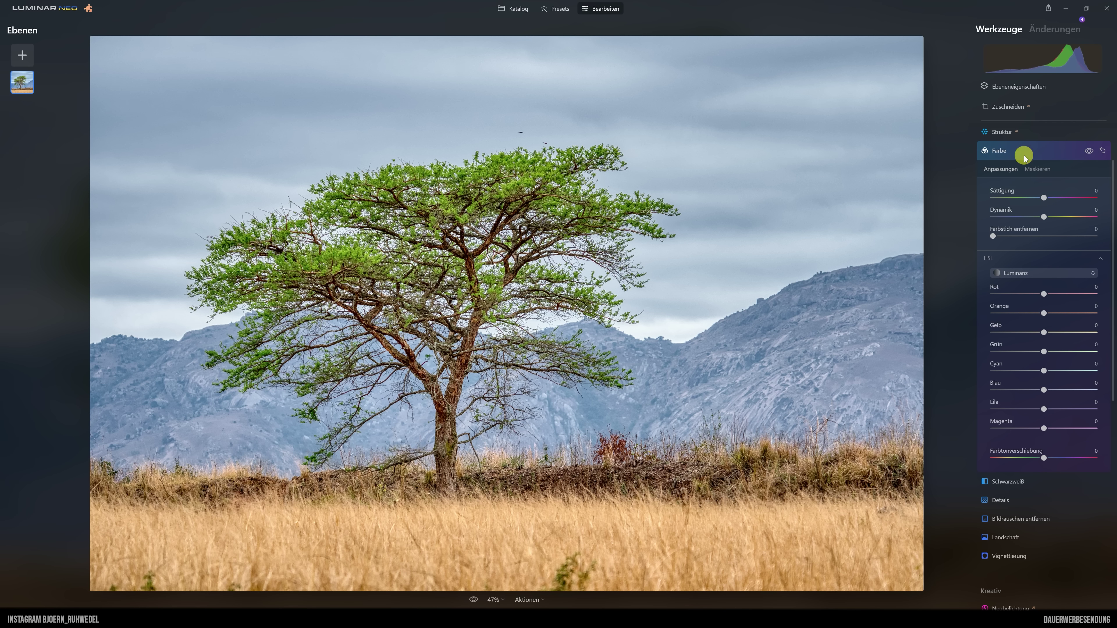
{"action": "left_click", "coordinate": [1007, 149]}
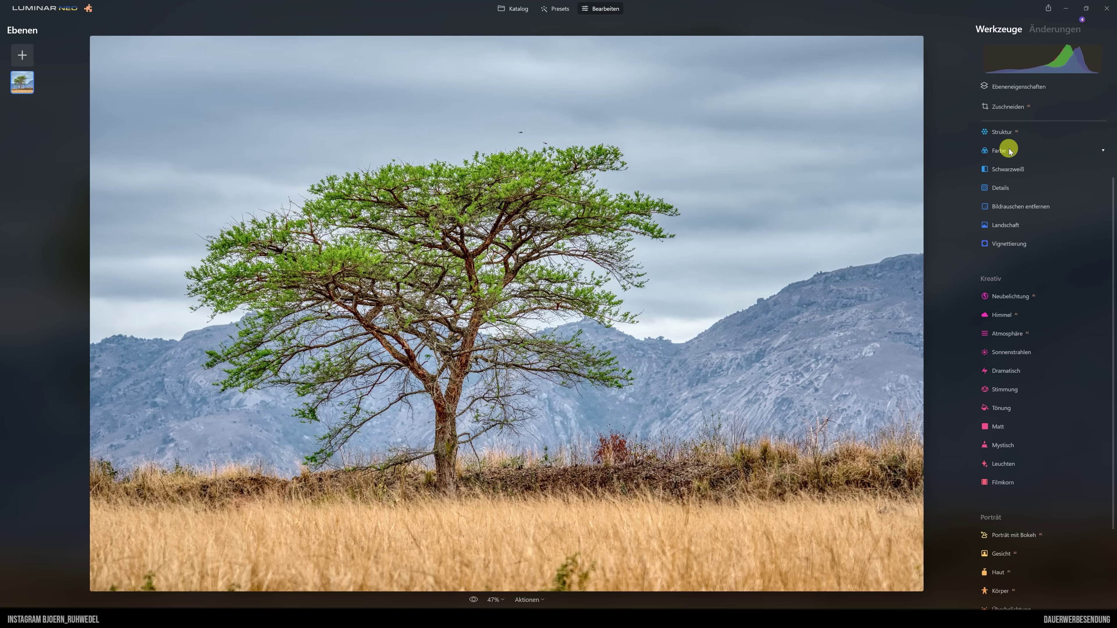
- Set Details to Small 2, Medium 13, Large 2 and detail masking 61, then collapse it
{"action": "left_click", "coordinate": [1004, 189]}
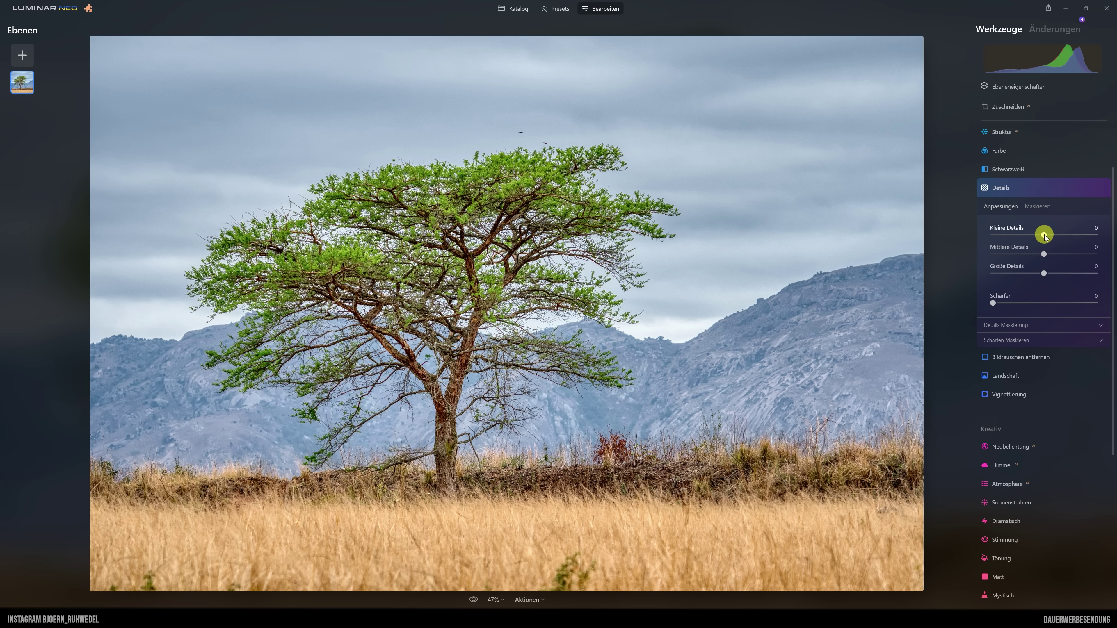
{"action": "left_click_drag", "start_coordinate": [1045, 236], "coordinate": [1056, 255]}
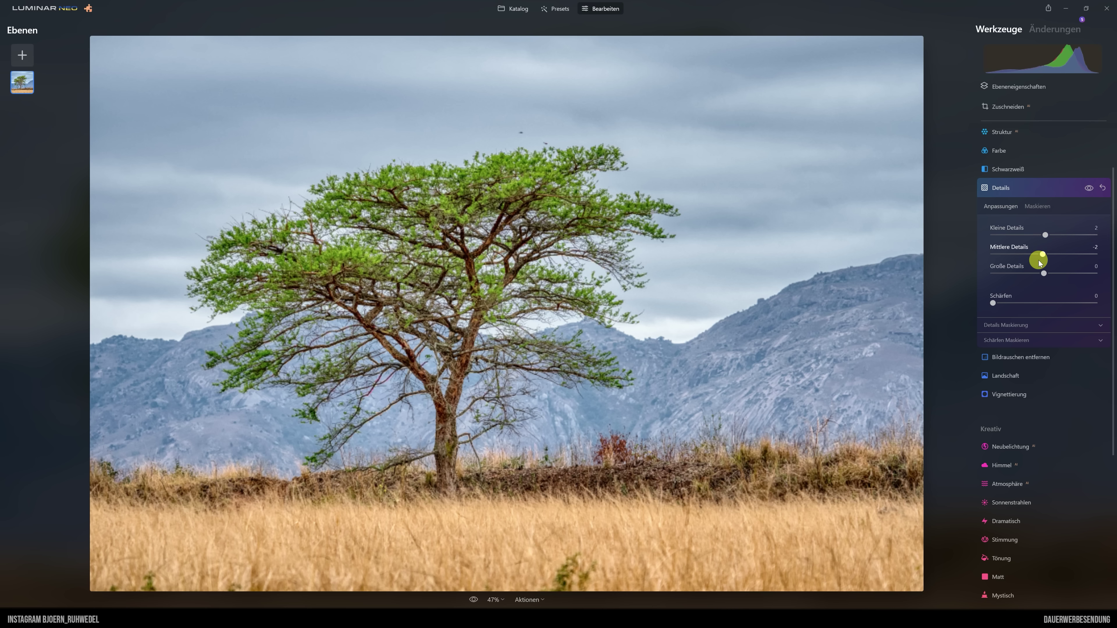
{"action": "left_click_drag", "start_coordinate": [1049, 263], "coordinate": [1050, 263]}
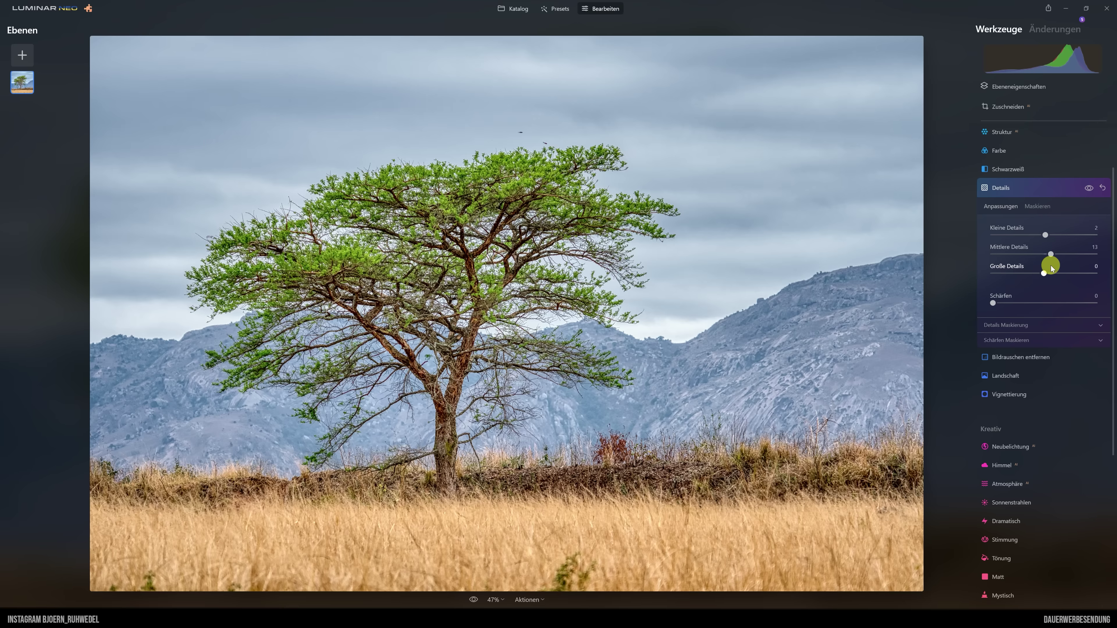
{"action": "left_click_drag", "start_coordinate": [1044, 274], "coordinate": [1045, 274]}
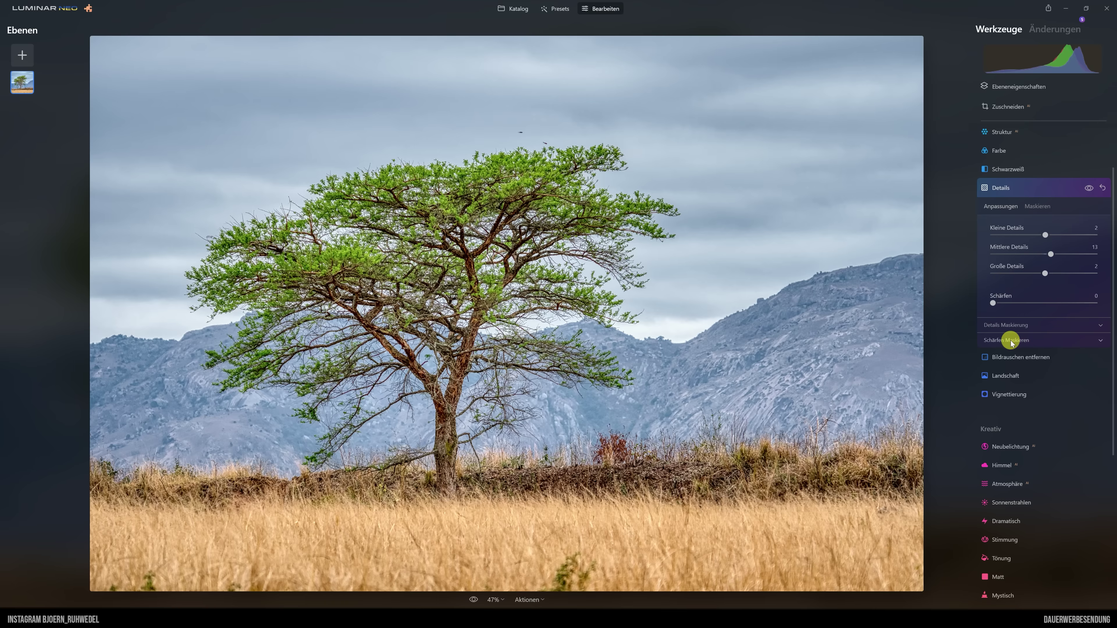
{"action": "left_click", "coordinate": [1013, 325]}
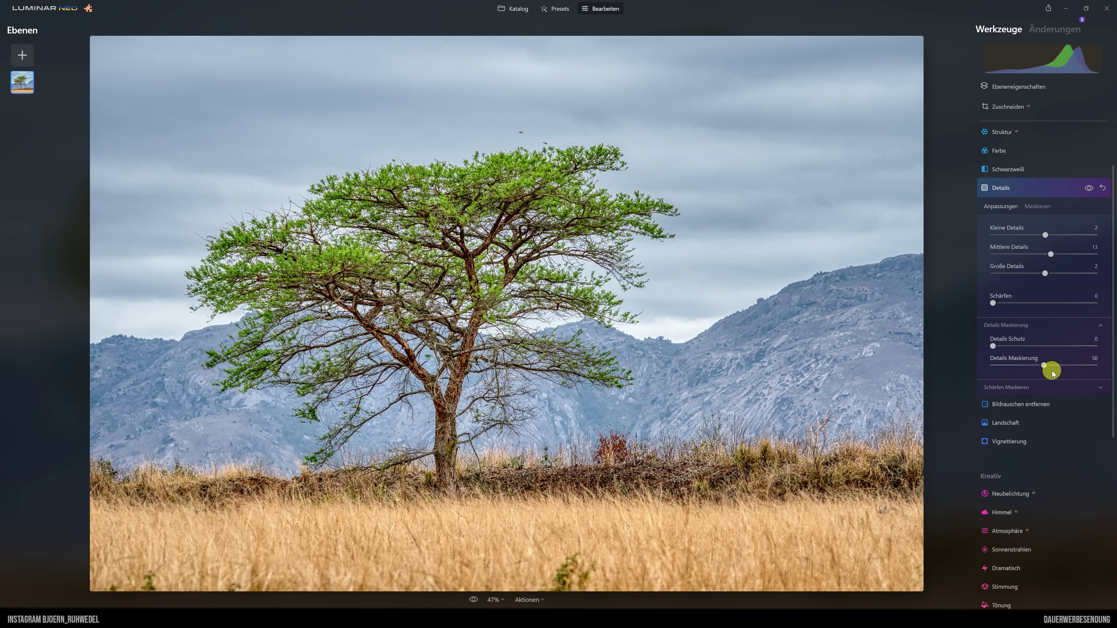
{"action": "left_click_drag", "start_coordinate": [1043, 366], "coordinate": [1055, 367]}
{"action": "left_click", "coordinate": [1003, 187]}
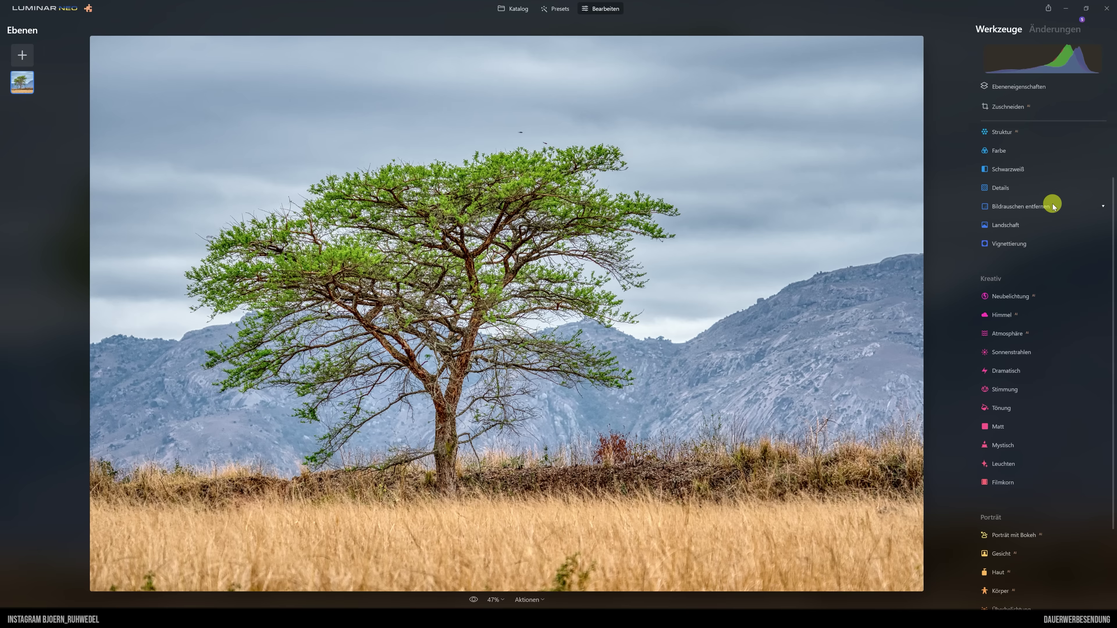
- In Landscape, set Dehaze to 25, add foliage enhancement and shift the Foliage Hue
{"action": "left_click", "coordinate": [1011, 226]}
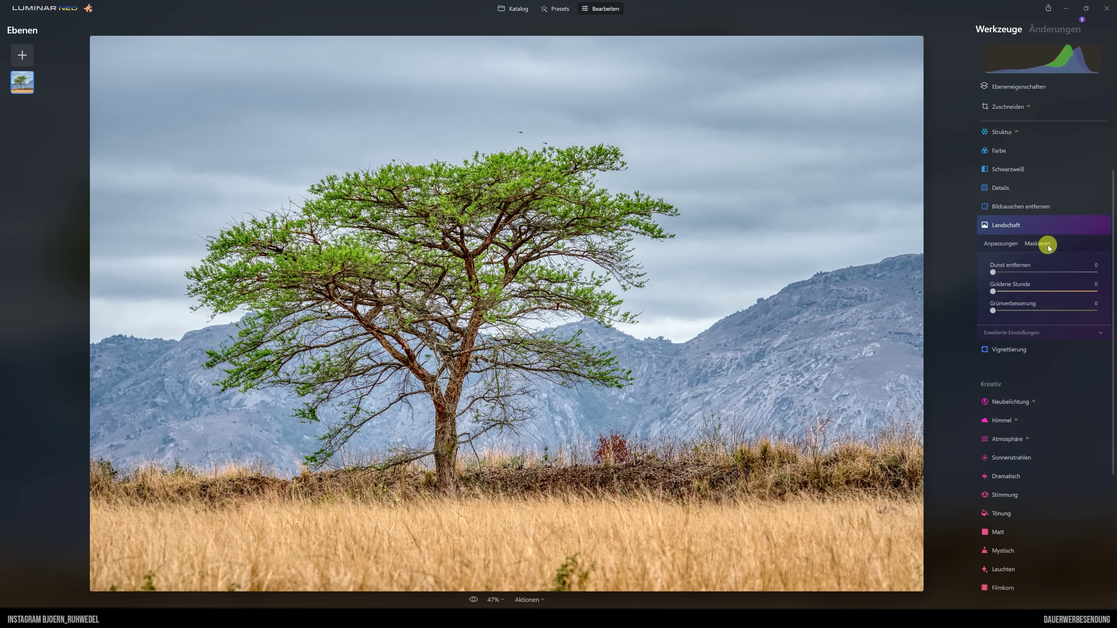
{"action": "left_click_drag", "start_coordinate": [992, 272], "coordinate": [1050, 274]}
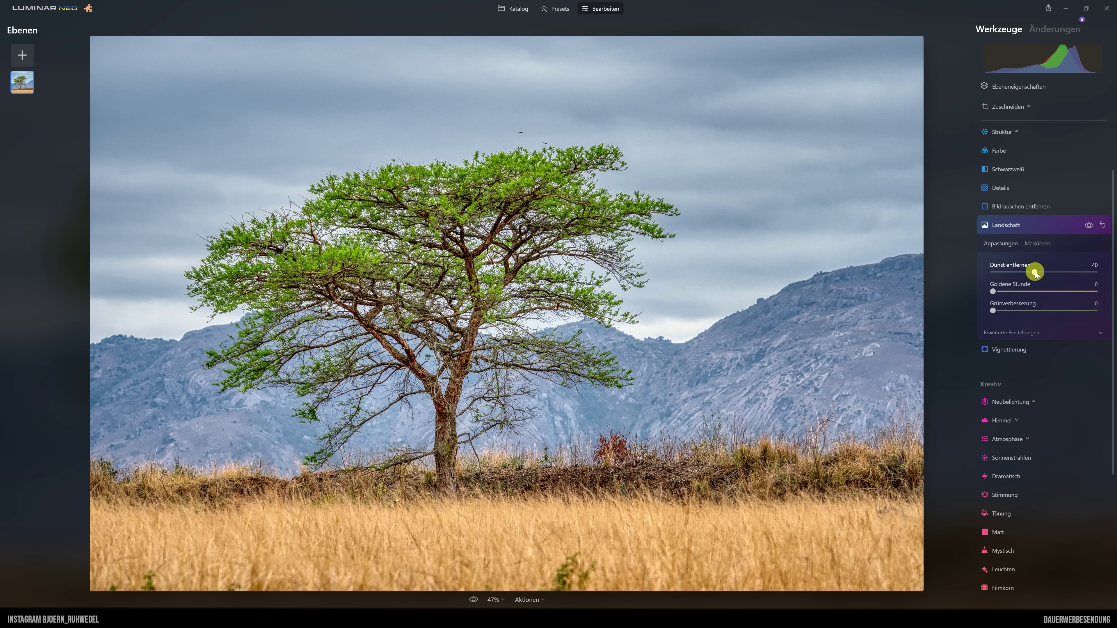
{"action": "left_click_drag", "start_coordinate": [1035, 271], "coordinate": [1018, 276]}
{"action": "mouse_move", "coordinate": [994, 310]}
{"action": "left_mouse_down"}
{"action": "mouse_move", "coordinate": [1017, 318]}
{"action": "mouse_move", "coordinate": [1008, 315]}
{"action": "left_mouse_up"}
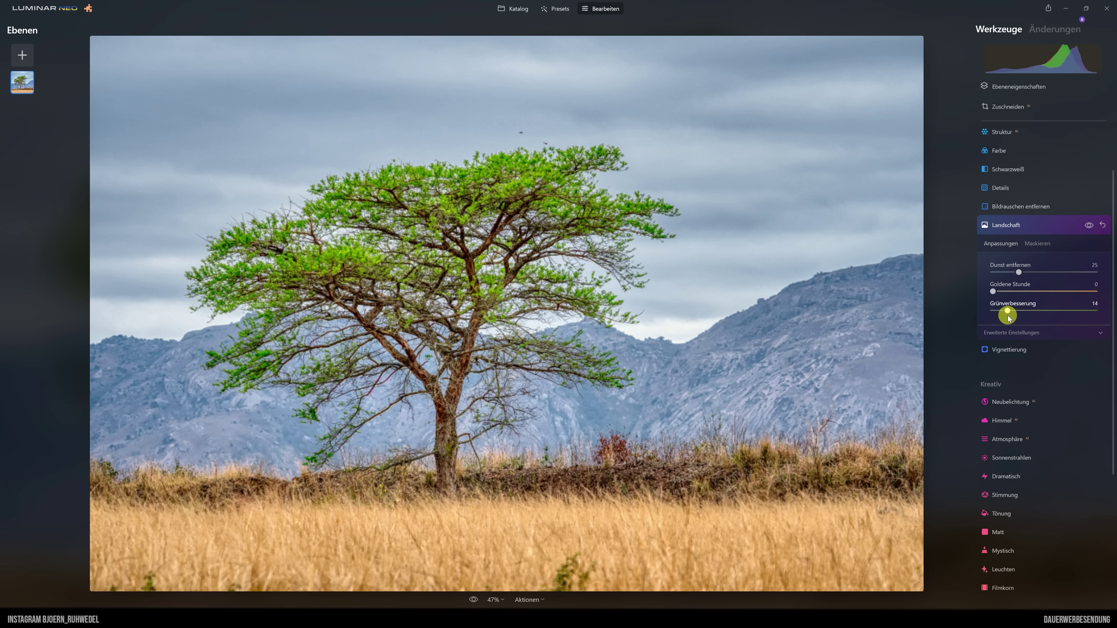
{"action": "left_click", "coordinate": [1005, 333]}
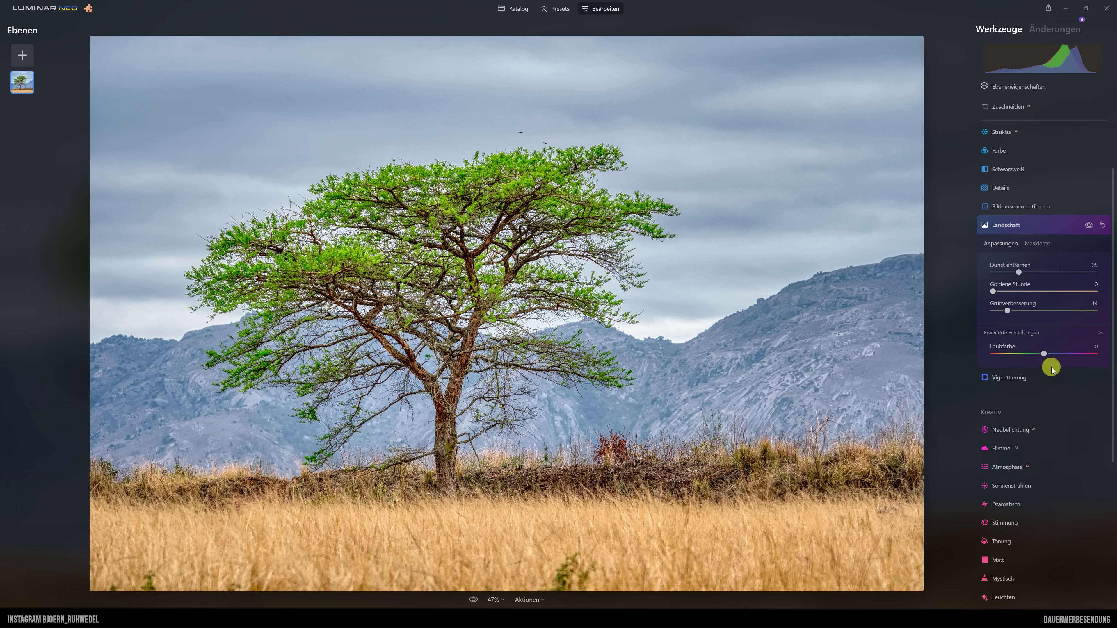
{"action": "left_click_drag", "start_coordinate": [1045, 354], "coordinate": [1053, 354]}
- Fine-tune Foliage Enhancer and Foliage Hue to 70, toggling the Landscape tool to compare
{"action": "left_click_drag", "start_coordinate": [1012, 316], "coordinate": [1000, 313]}
{"action": "left_click_drag", "start_coordinate": [1052, 353], "coordinate": [1049, 354]}
{"action": "left_click_drag", "start_coordinate": [999, 311], "coordinate": [997, 311]}
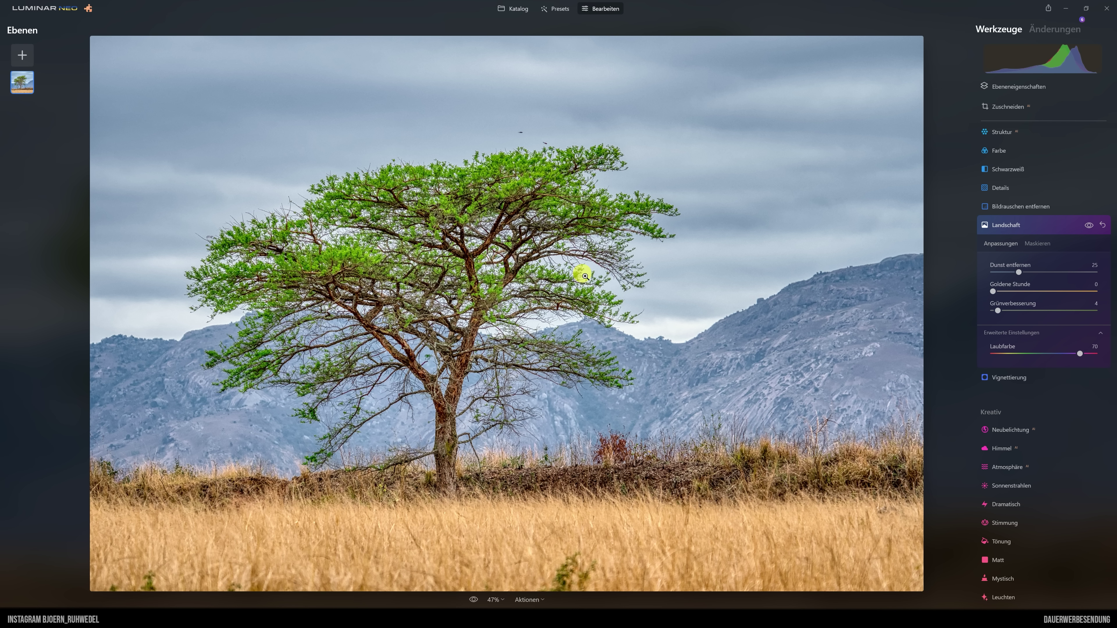
{"action": "left_click", "coordinate": [1090, 225]}
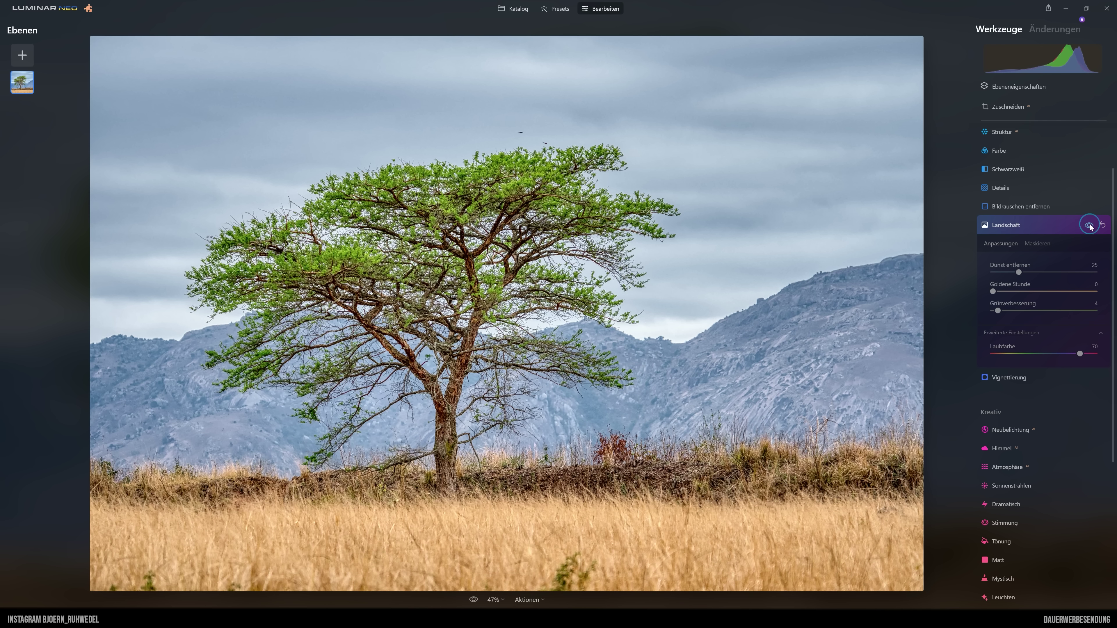
{"action": "left_click", "coordinate": [1090, 225]}
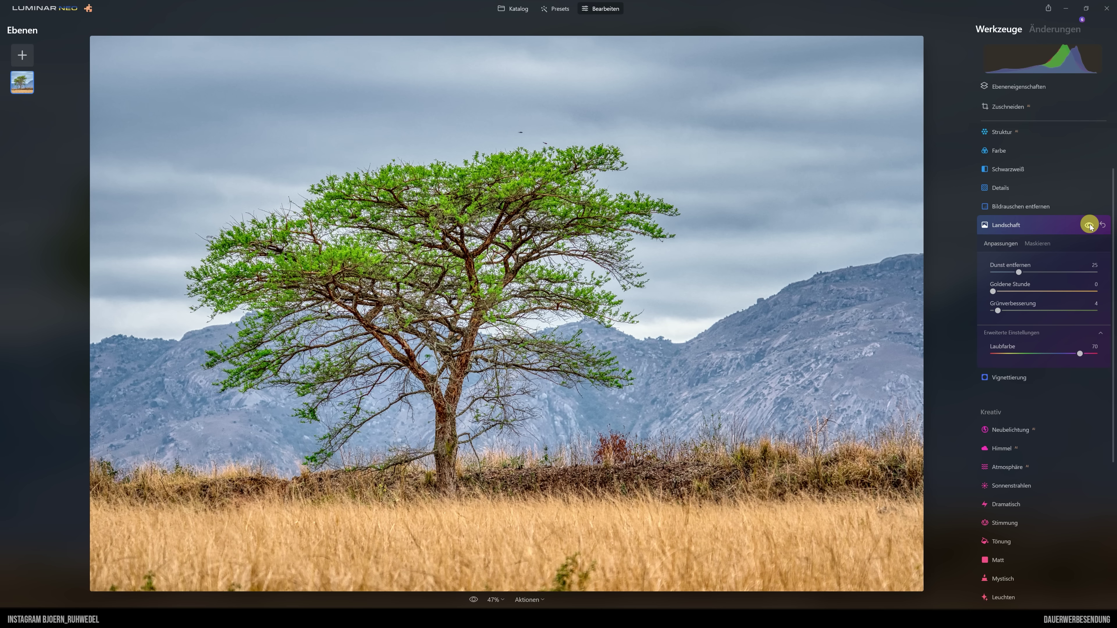
- Collapse Landscape, toggle the before/after preview off and on, and return to the Catalog
{"action": "left_click", "coordinate": [1012, 225]}
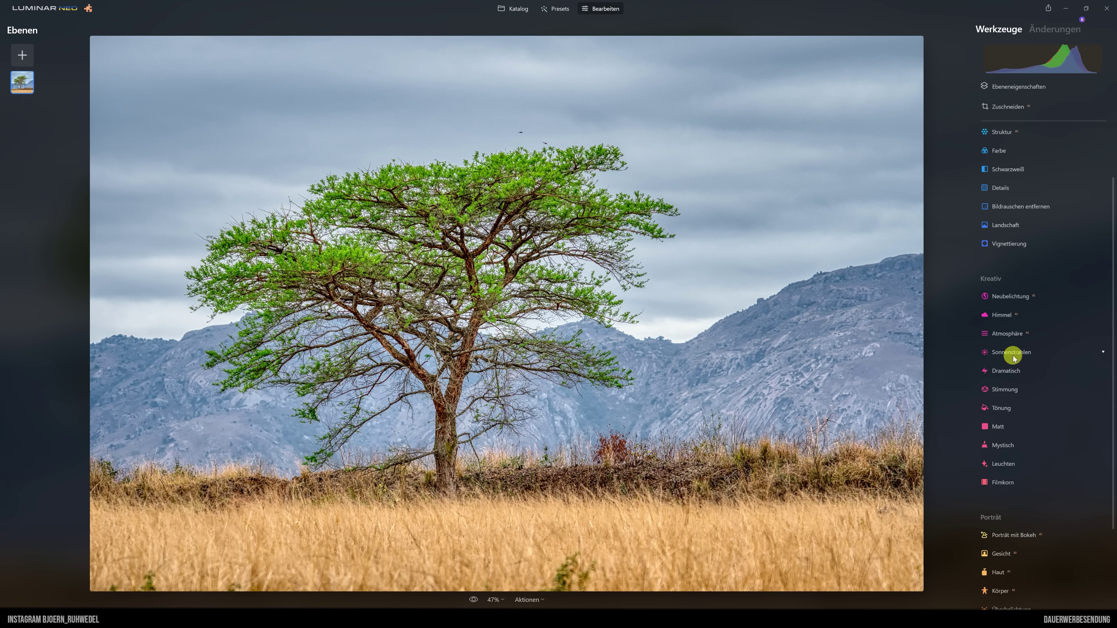
{"action": "left_click", "coordinate": [475, 600]}
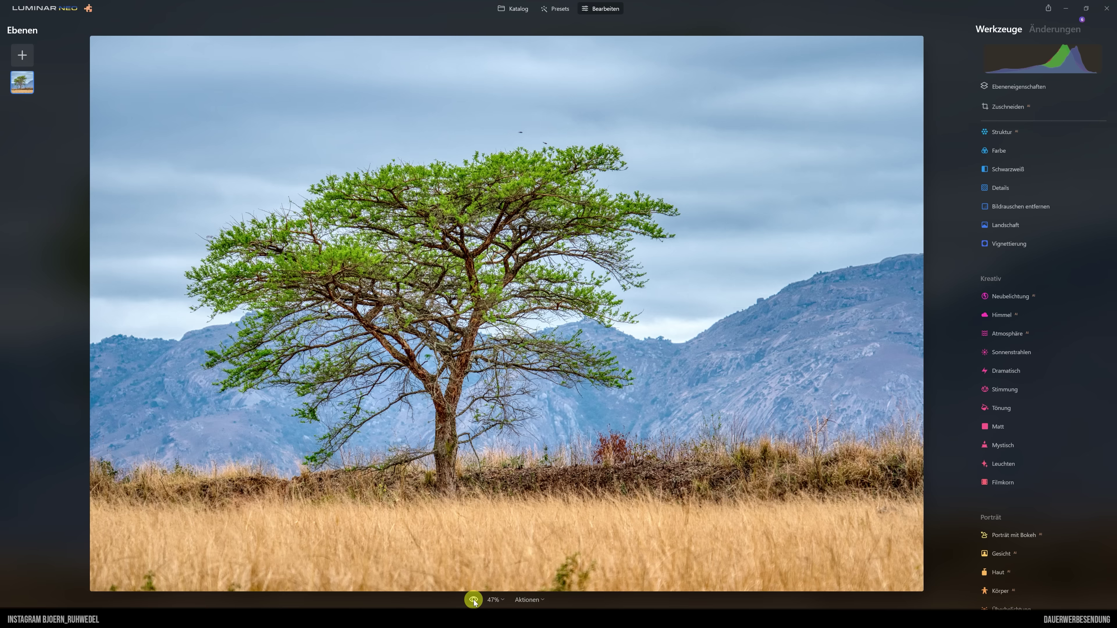
{"action": "left_click", "coordinate": [474, 600]}
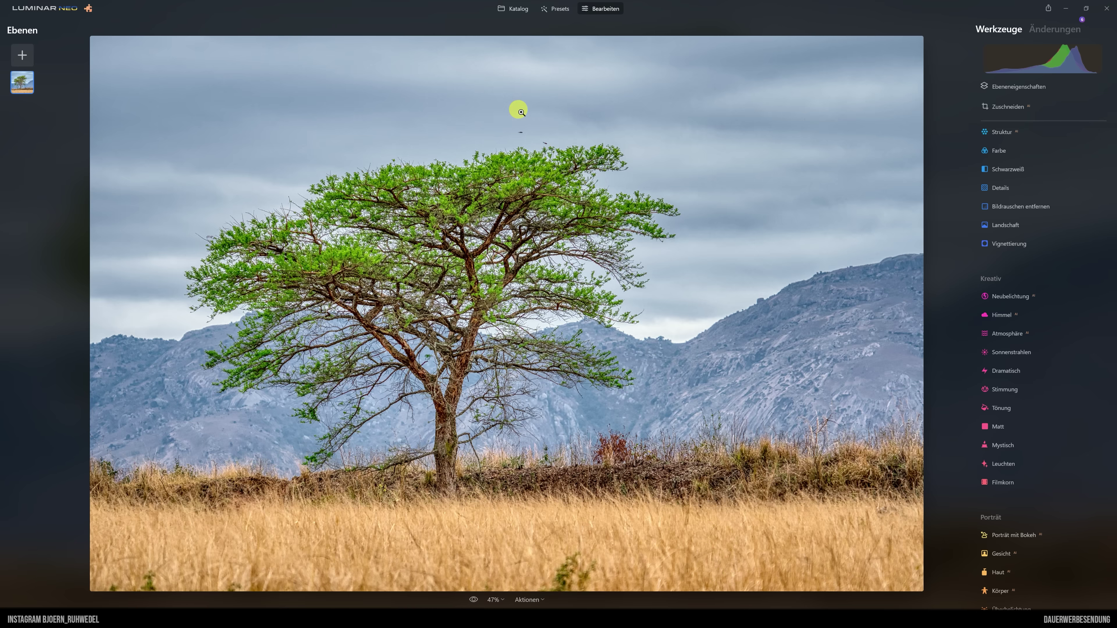
{"action": "left_click", "coordinate": [514, 9]}
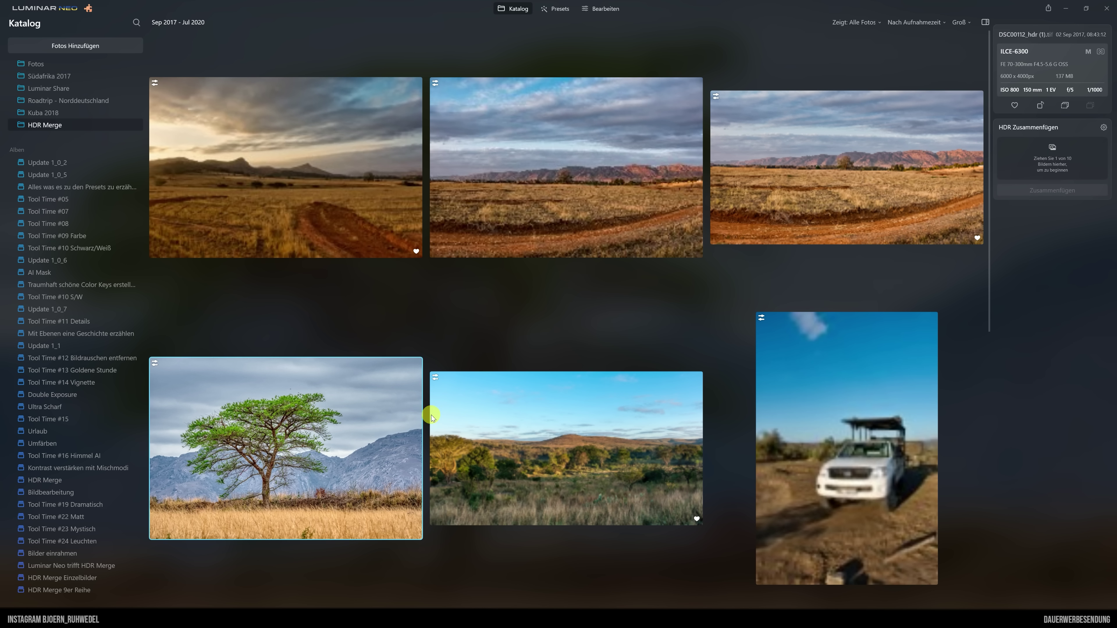
- Open the HDR Merge Einzelbilder album and preview the tree and misty landscape photos
{"action": "left_click", "coordinate": [64, 577]}
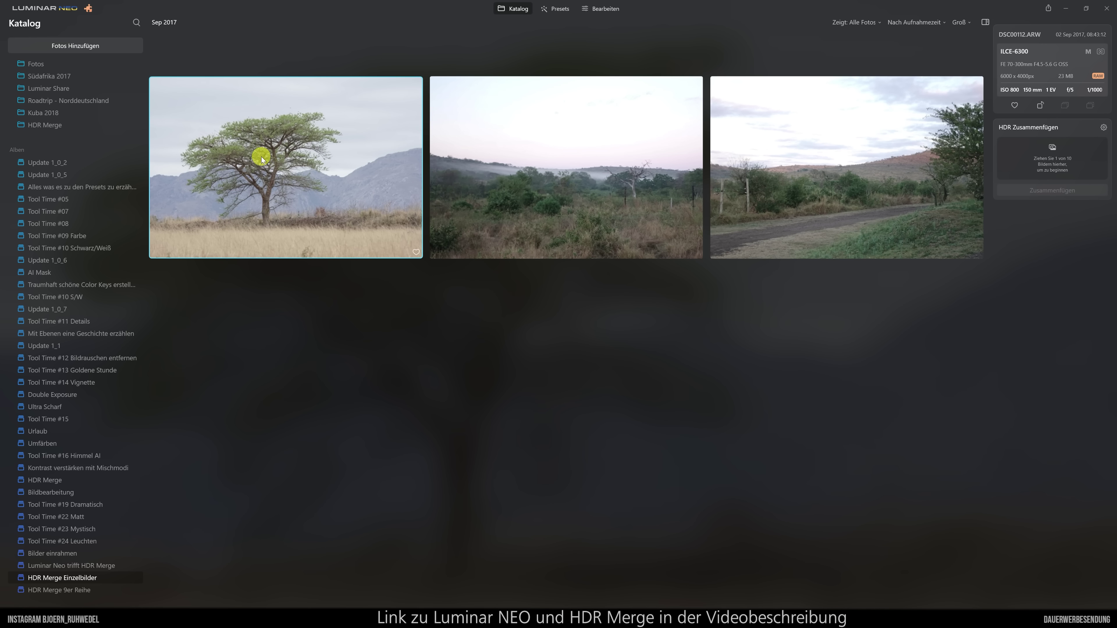
{"action": "double_click", "coordinate": [288, 145]}
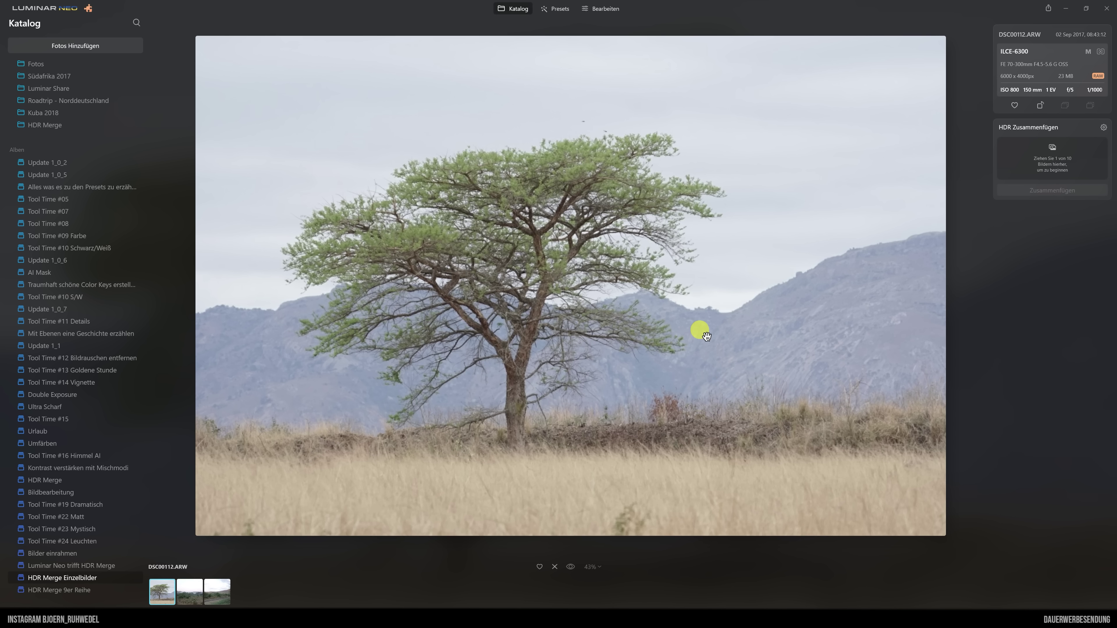
{"action": "left_click", "coordinate": [188, 597]}
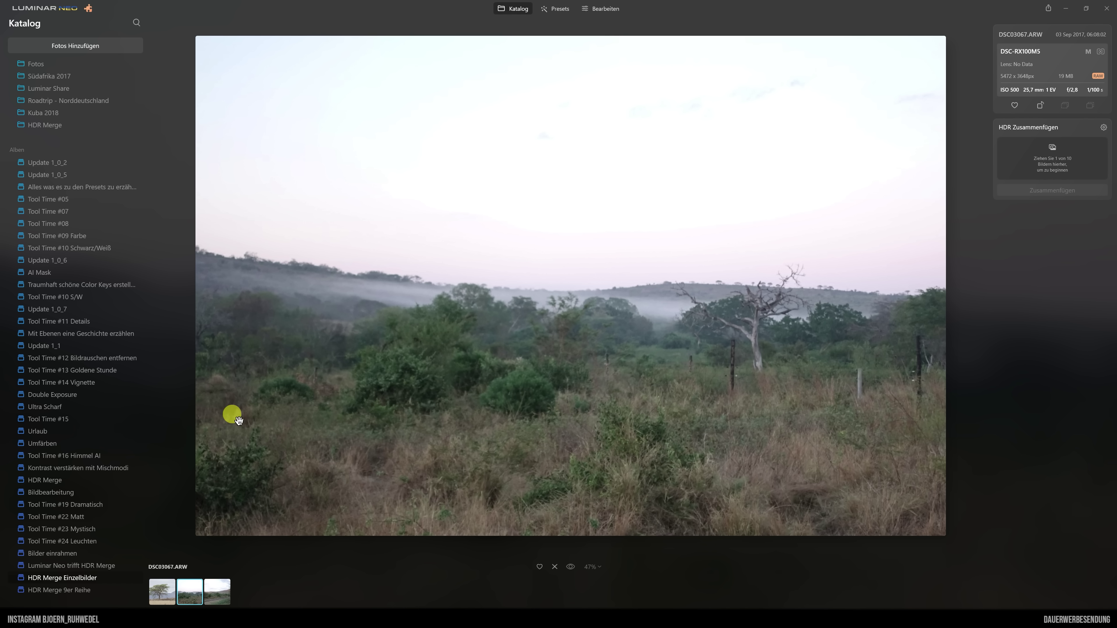
{"action": "double_click", "coordinate": [512, 317]}
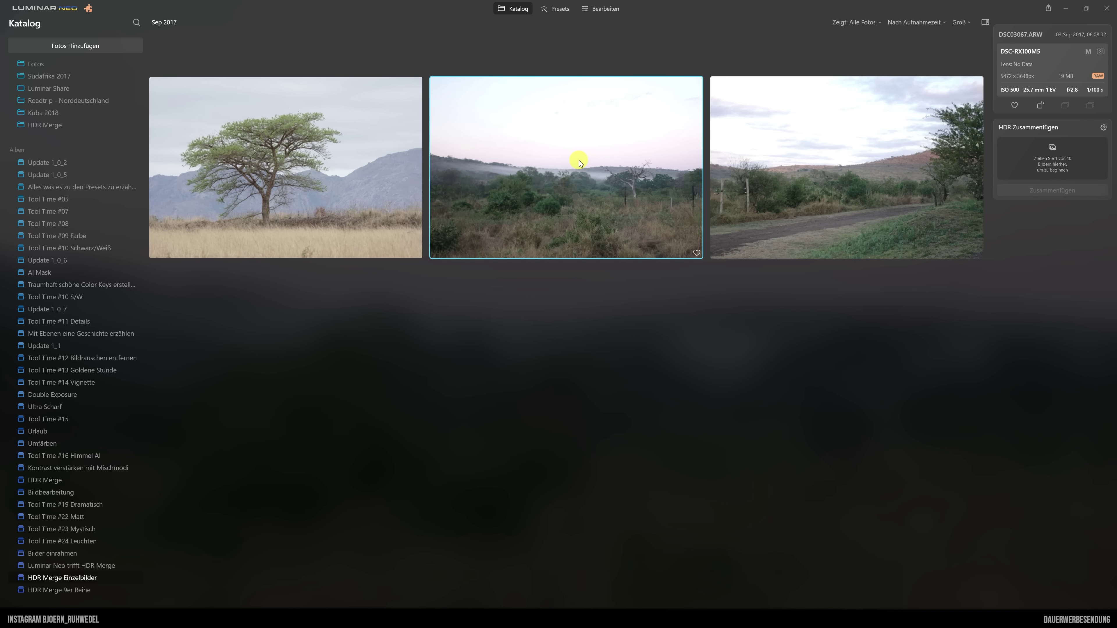
- Drag the misty photo into the HDR merge panel, check its settings, and run the merge
{"action": "left_click_drag", "start_coordinate": [573, 131], "coordinate": [1047, 154]}
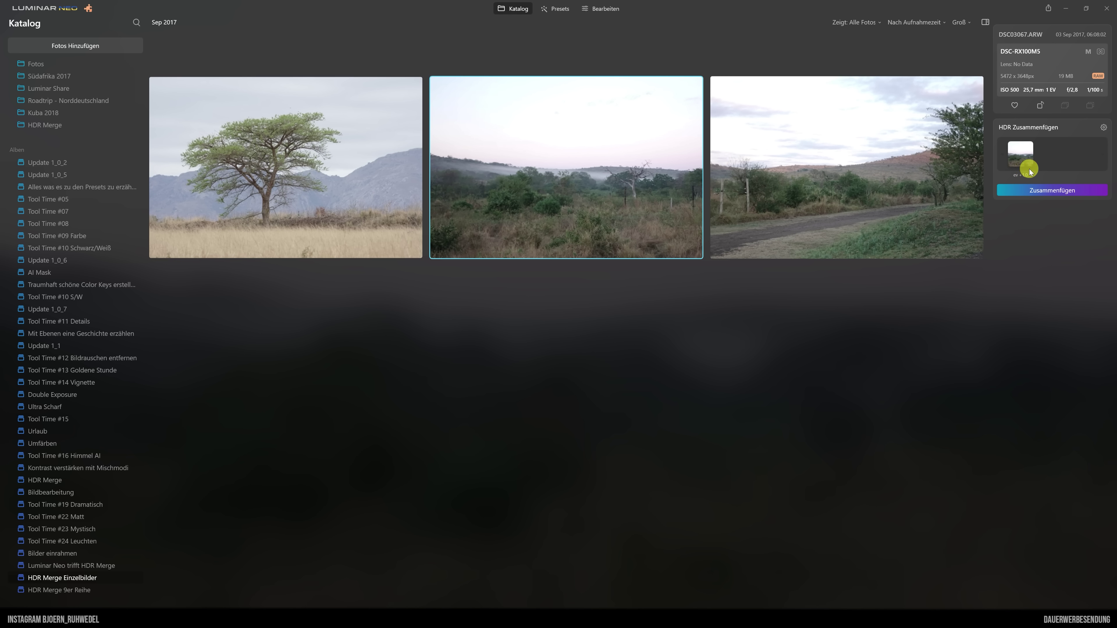
{"action": "left_click", "coordinate": [1104, 128]}
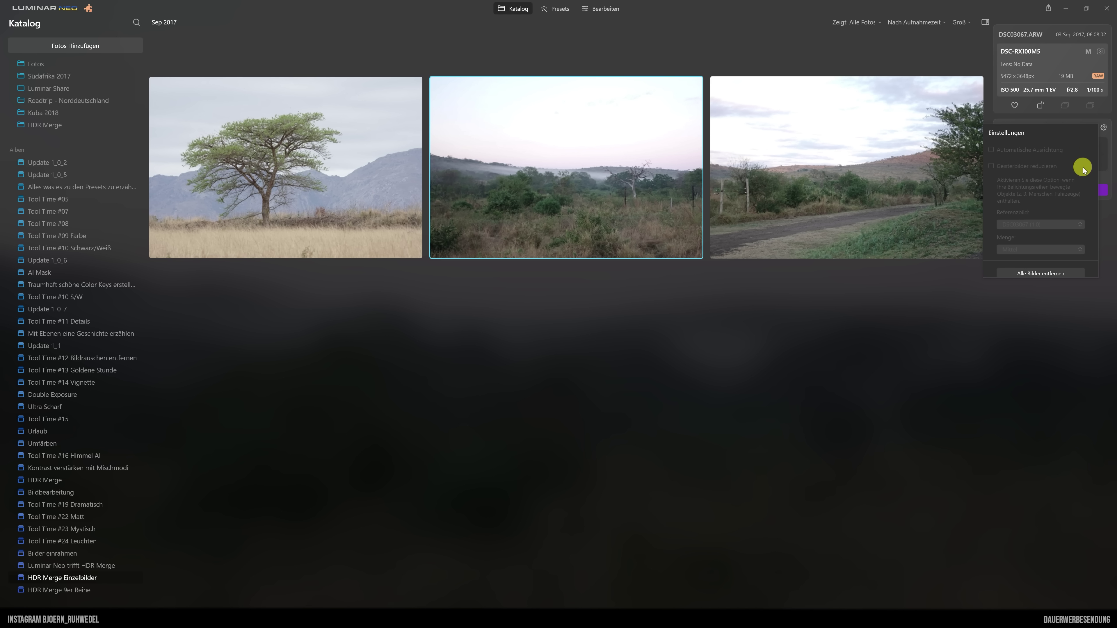
{"action": "left_click", "coordinate": [1104, 127]}
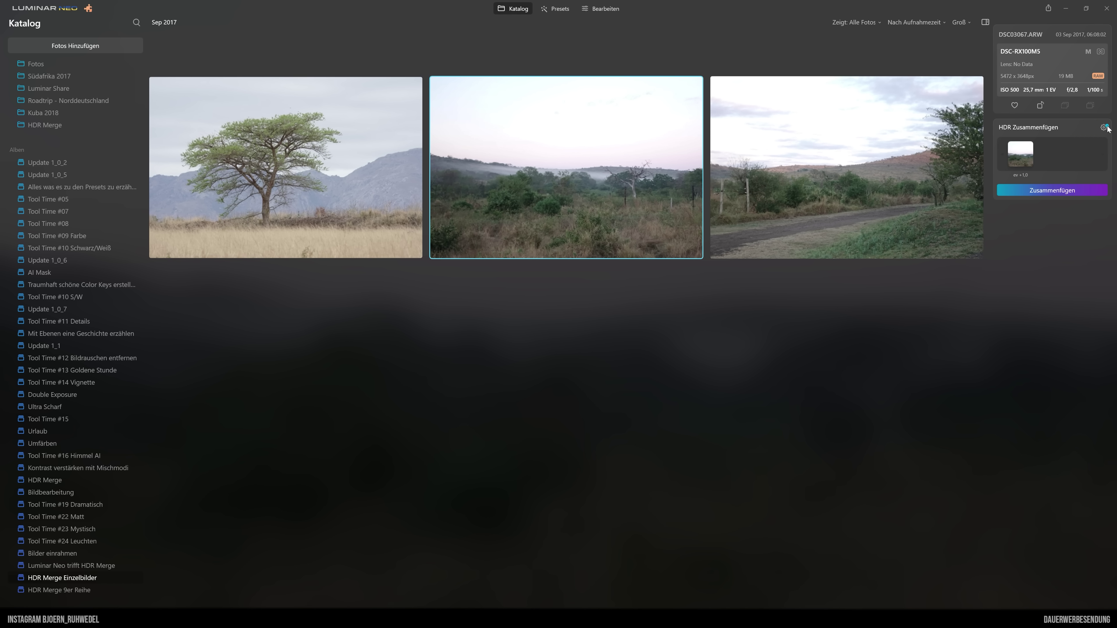
{"action": "left_click", "coordinate": [1053, 190]}
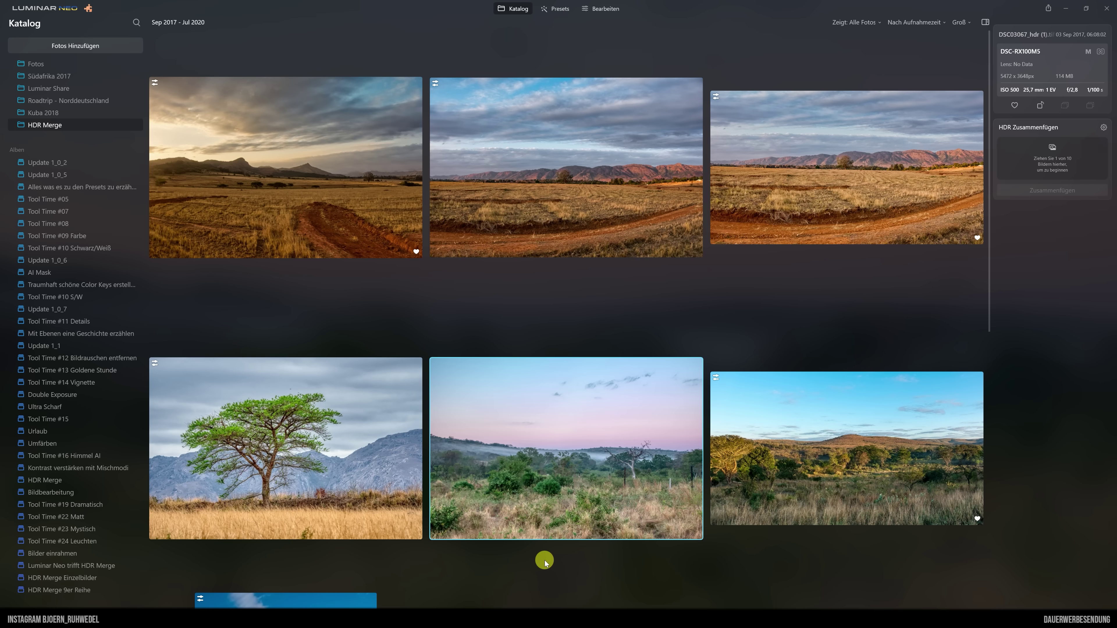
- Find the merged misty bush photo in the HDR Merge album and open it in Edit
{"action": "left_click", "coordinate": [612, 9]}
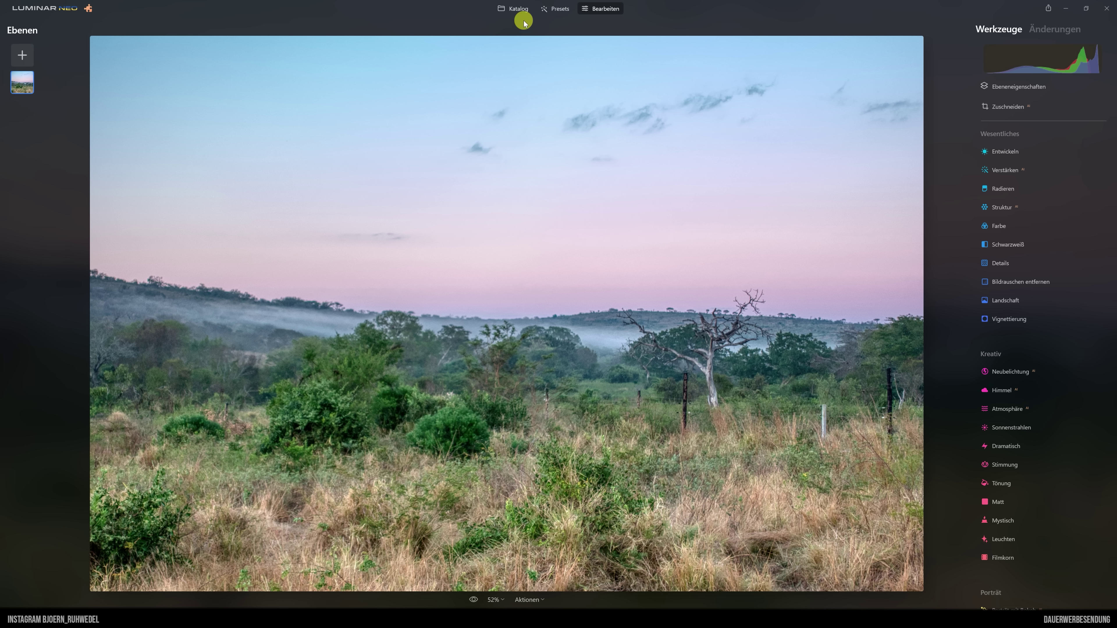
{"action": "left_click", "coordinate": [517, 9]}
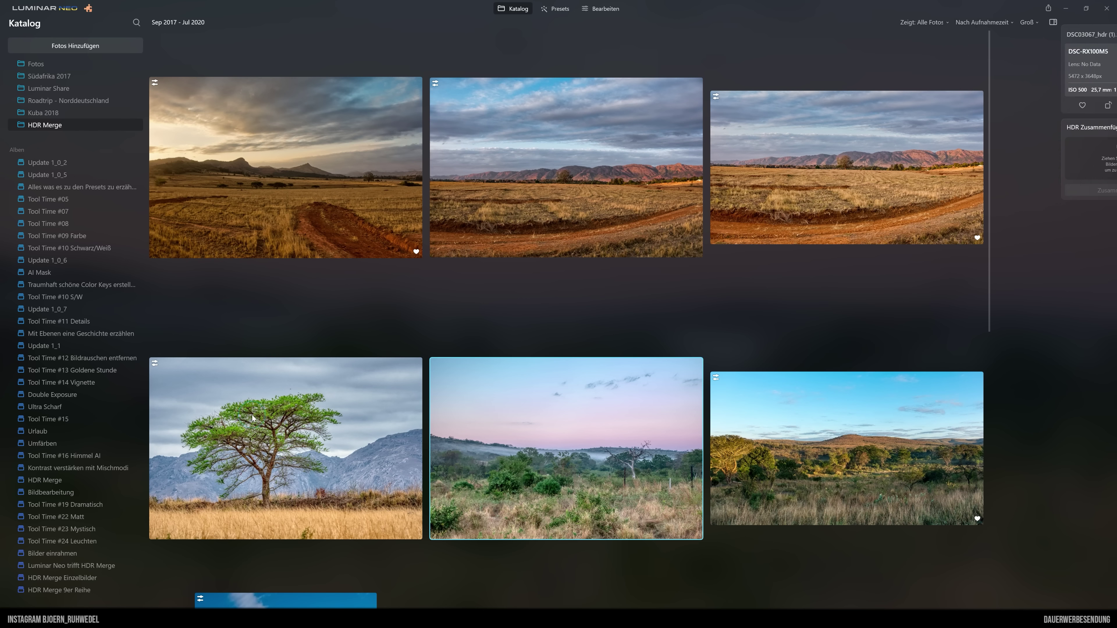
{"action": "left_click", "coordinate": [73, 579]}
{"action": "double_click", "coordinate": [575, 134]}
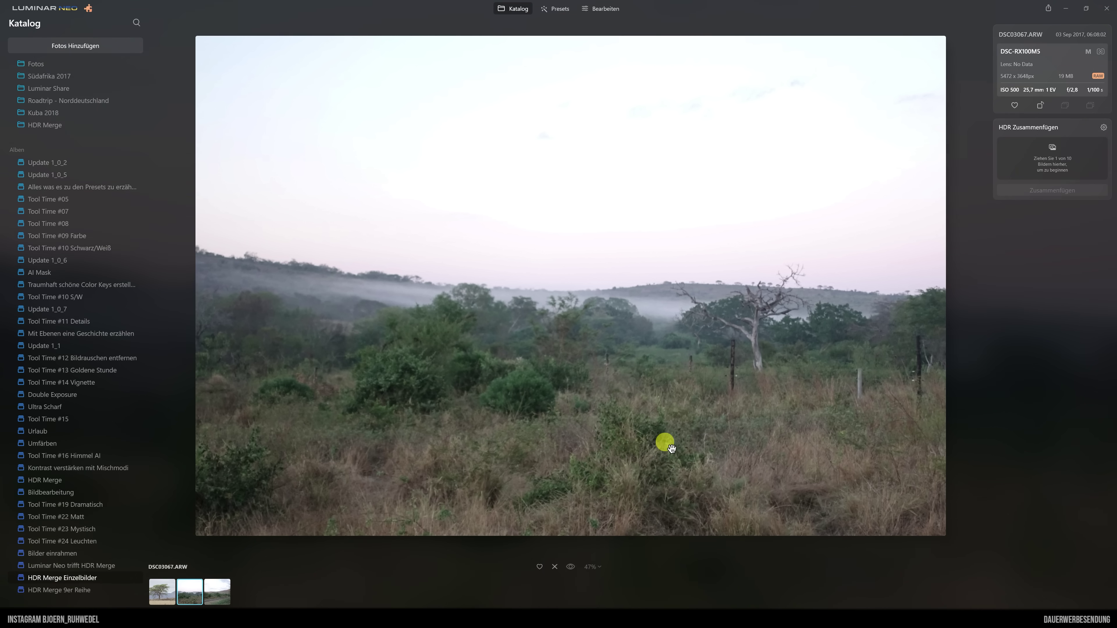
{"action": "left_click", "coordinate": [53, 127]}
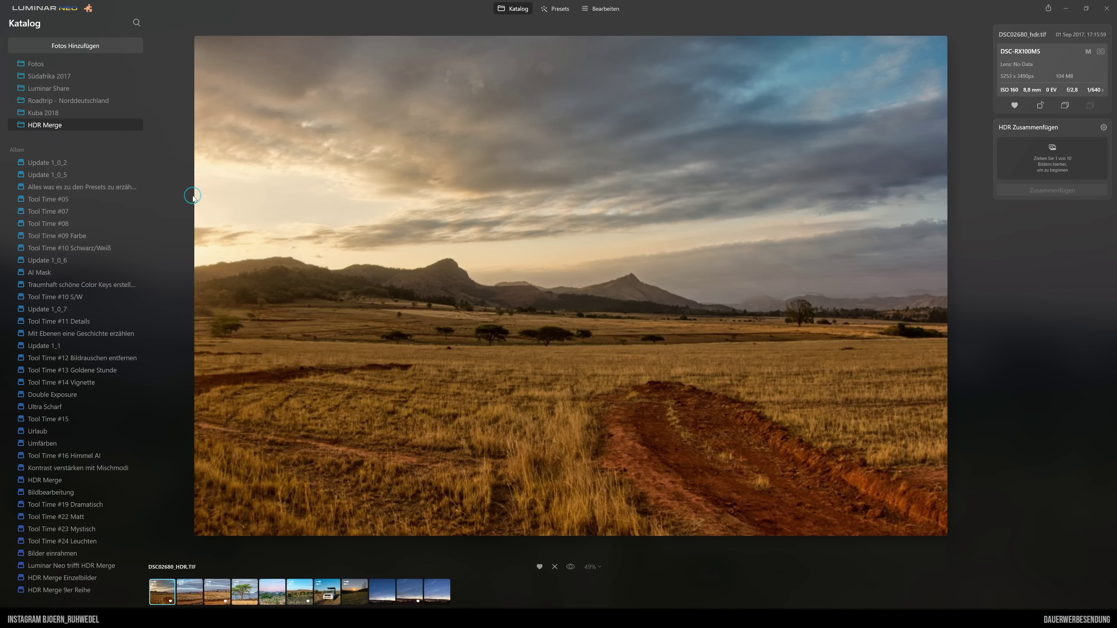
{"action": "left_click", "coordinate": [275, 597]}
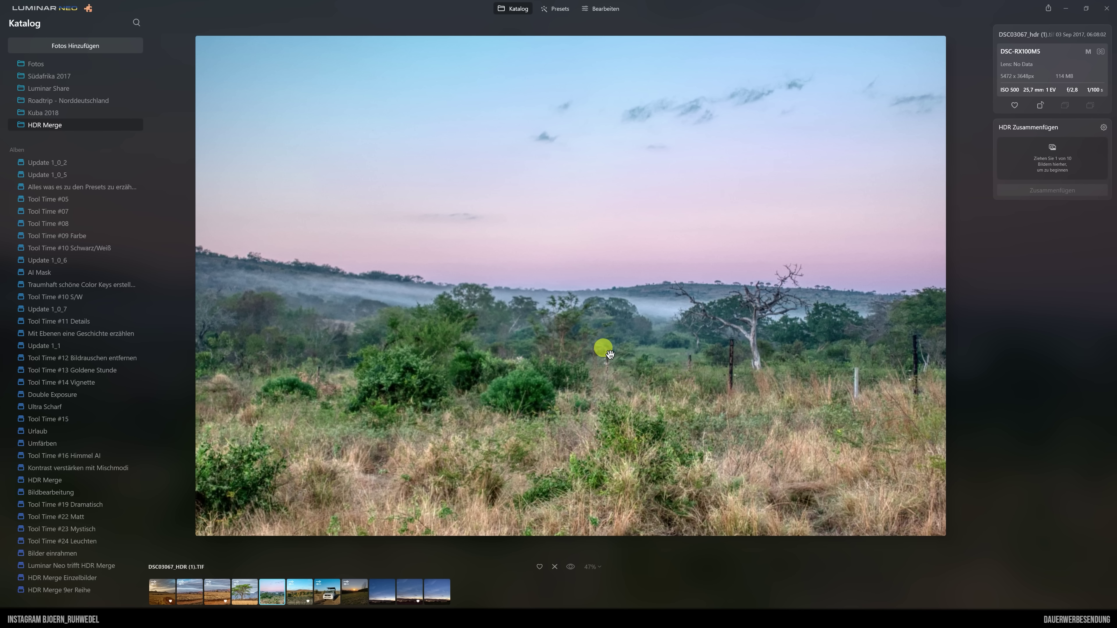
{"action": "left_click", "coordinate": [606, 9]}
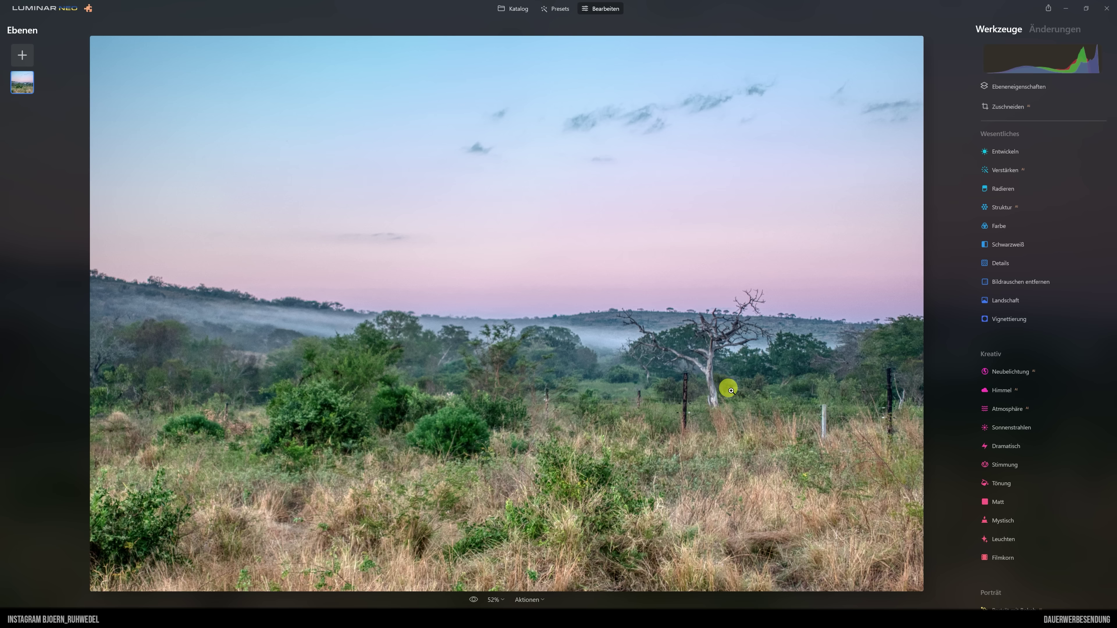
- In Develop, set Highlights -37, Shadows -23, Exposure -0.43, Whites -11 and Blacks -5
{"action": "left_click", "coordinate": [1006, 154]}
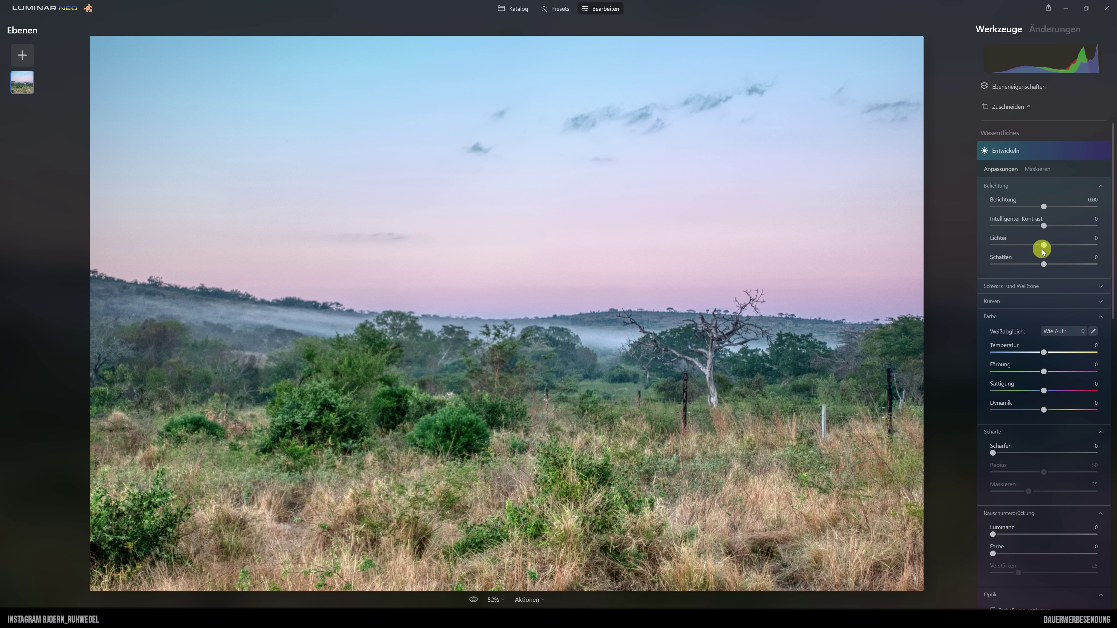
{"action": "mouse_move", "coordinate": [1043, 245]}
{"action": "left_mouse_down"}
{"action": "mouse_move", "coordinate": [1013, 244]}
{"action": "mouse_move", "coordinate": [1022, 246]}
{"action": "left_mouse_up"}
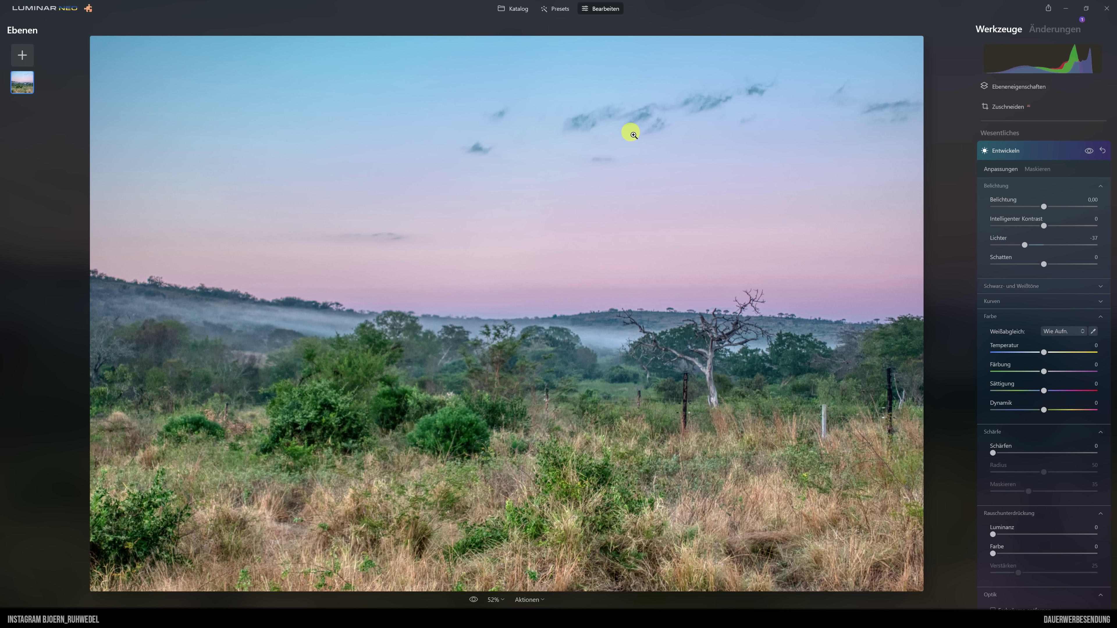
{"action": "mouse_move", "coordinate": [1045, 265]}
{"action": "left_mouse_down"}
{"action": "mouse_move", "coordinate": [1020, 266]}
{"action": "mouse_move", "coordinate": [1033, 271]}
{"action": "left_mouse_up"}
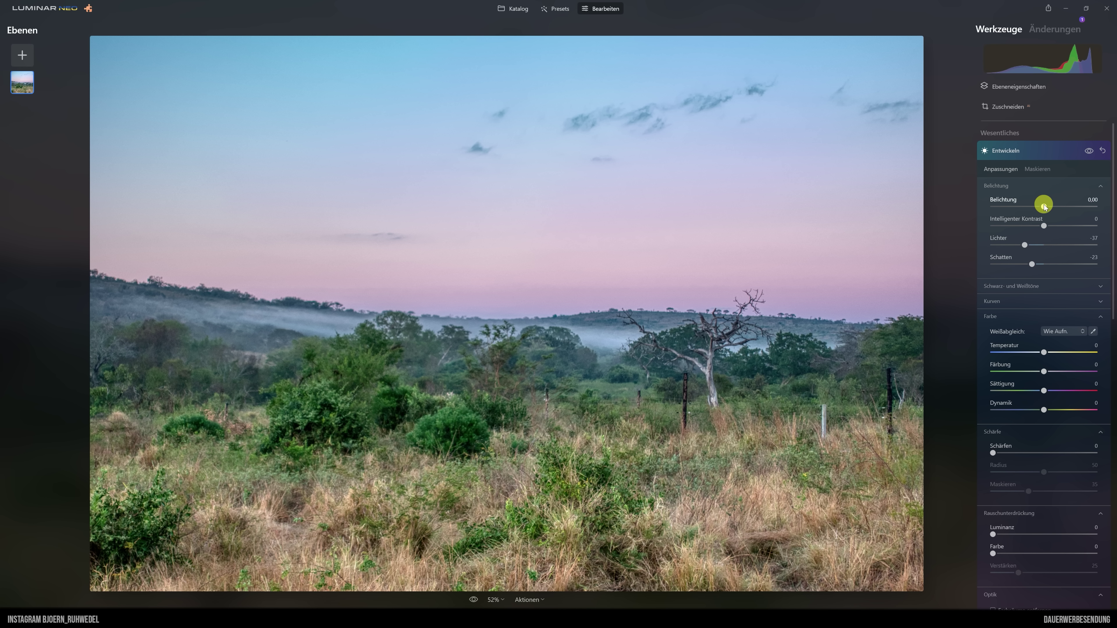
{"action": "left_click_drag", "start_coordinate": [1044, 204], "coordinate": [1039, 205]}
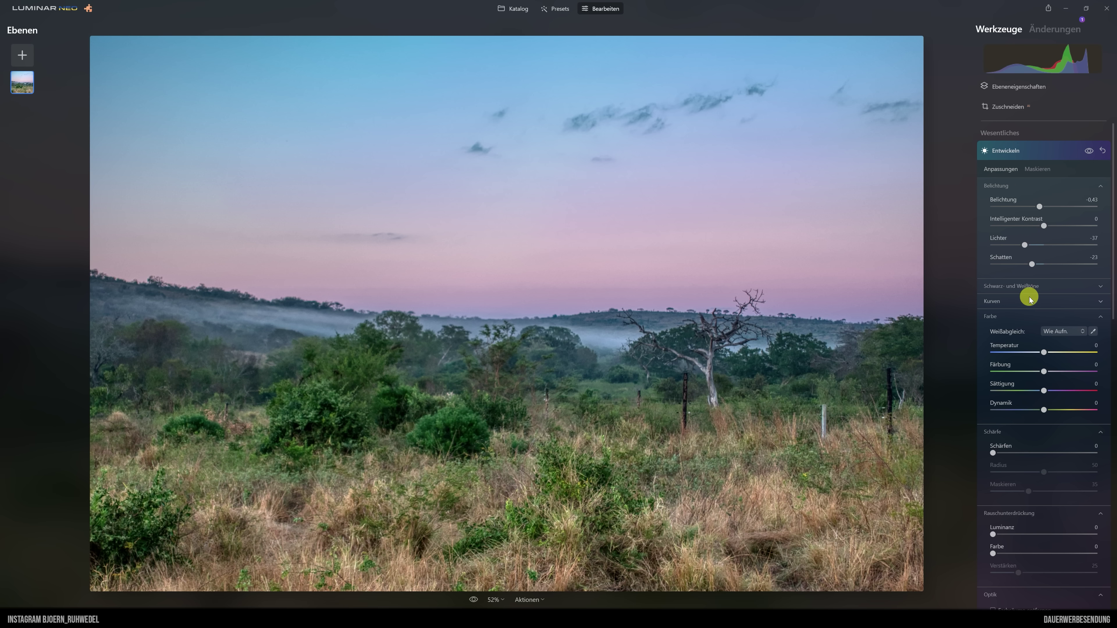
{"action": "left_click", "coordinate": [1014, 287]}
{"action": "scroll", "coordinate": [1017, 294], "scroll_direction": "down", "scroll_amount": 2}
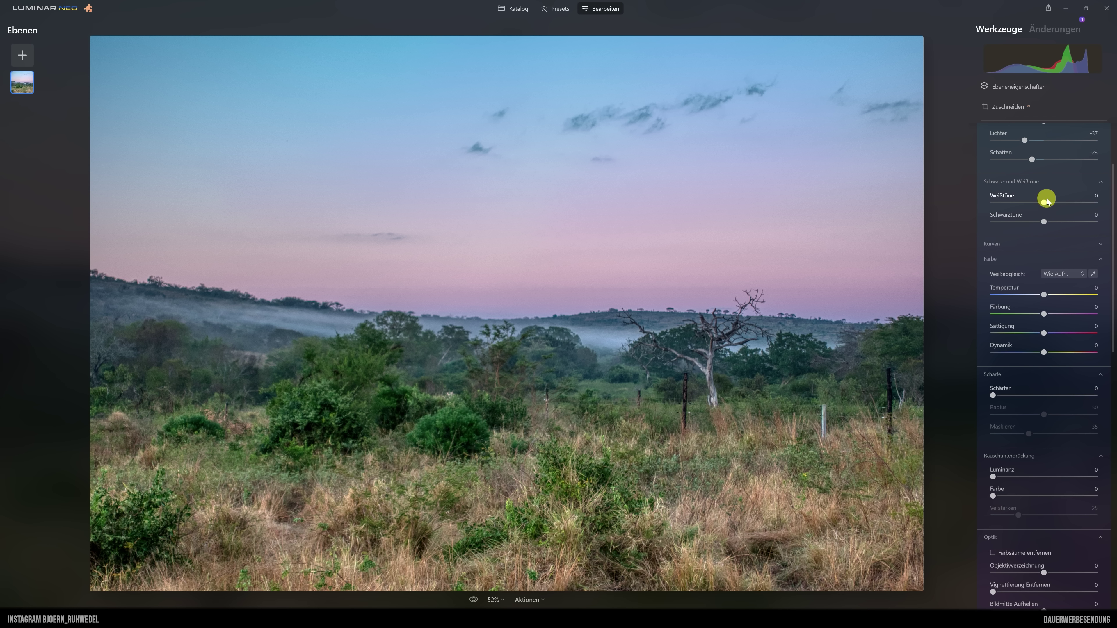
{"action": "left_click_drag", "start_coordinate": [1045, 205], "coordinate": [1040, 216]}
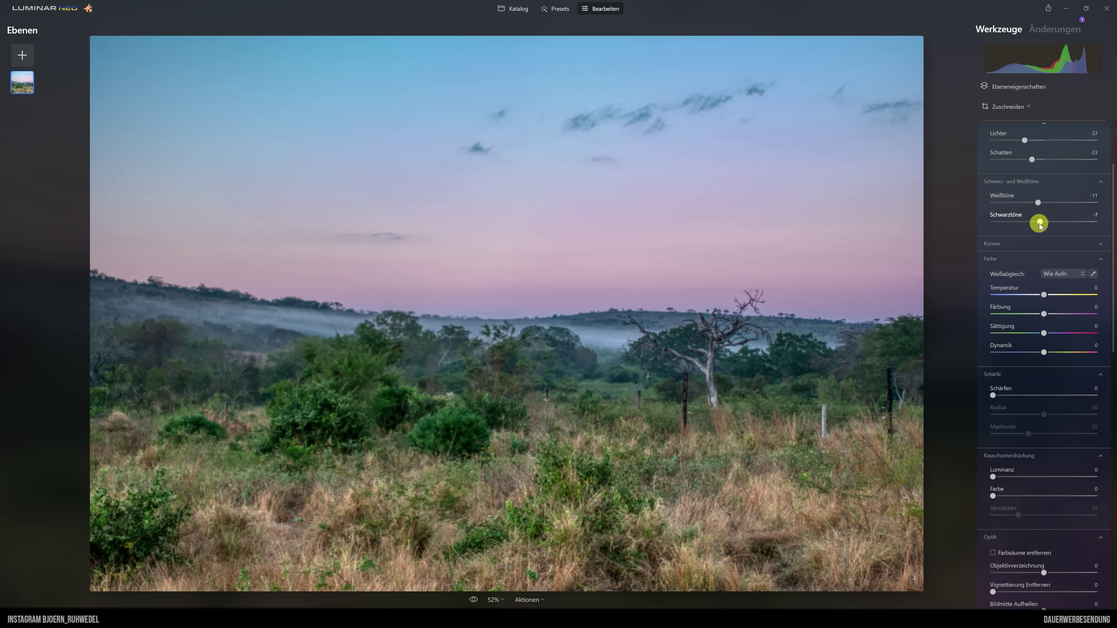
{"action": "left_click_drag", "start_coordinate": [1037, 226], "coordinate": [1041, 227]}
- Set Vibrance -11, Sharpening 60 with masking 87, and Luminance noise reduction 11
{"action": "left_click_drag", "start_coordinate": [1044, 353], "coordinate": [1038, 353]}
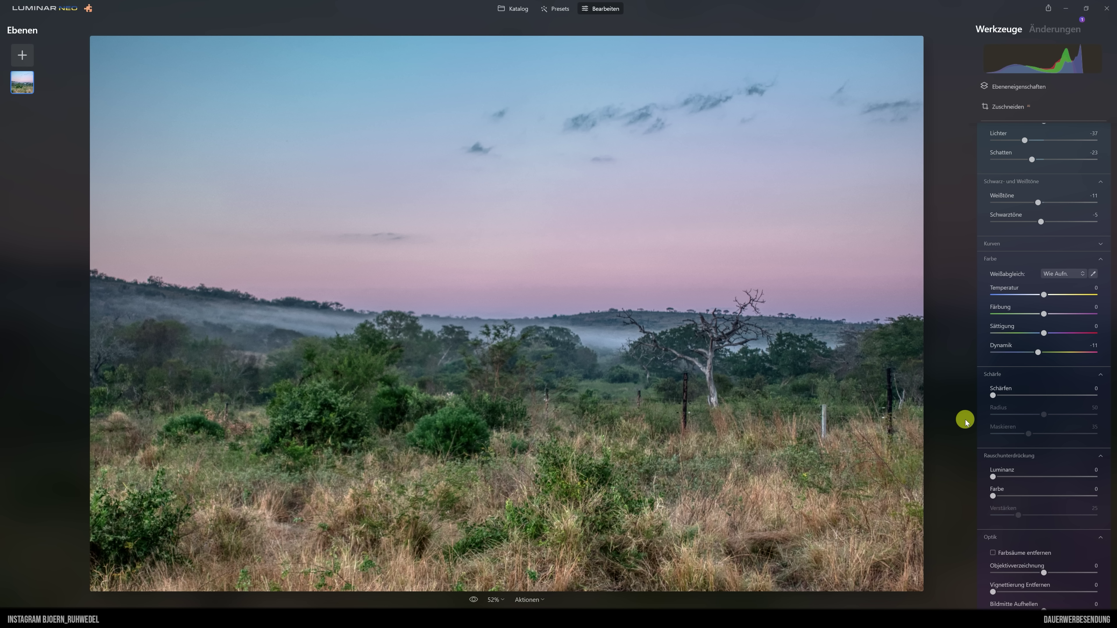
{"action": "scroll", "coordinate": [1042, 332], "scroll_direction": "down", "scroll_amount": 4}
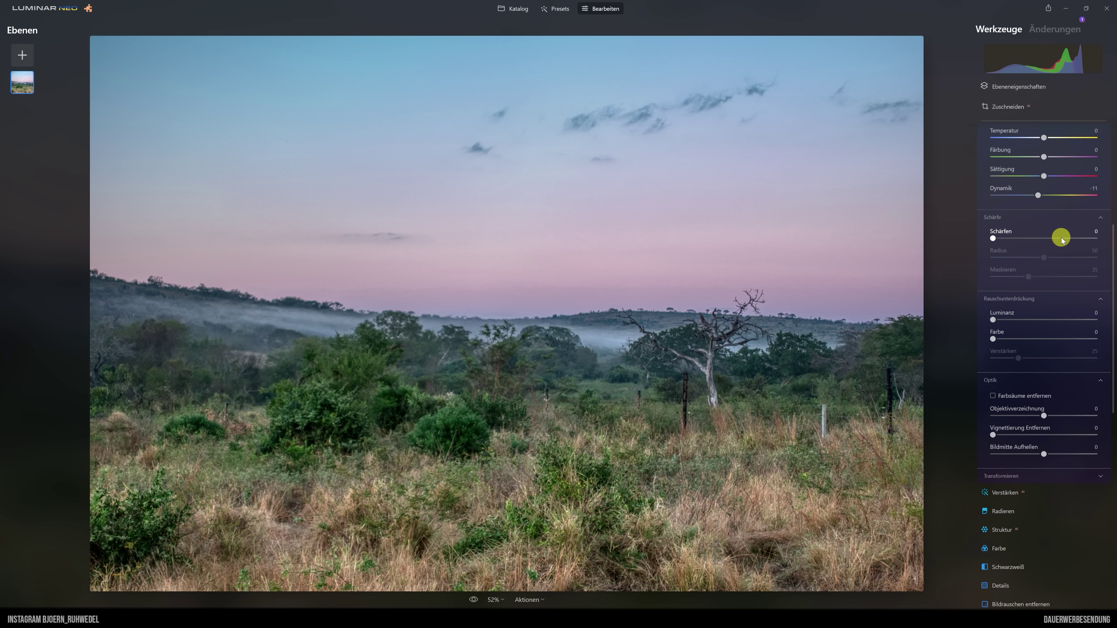
{"action": "left_click_drag", "start_coordinate": [1062, 240], "coordinate": [1058, 241]}
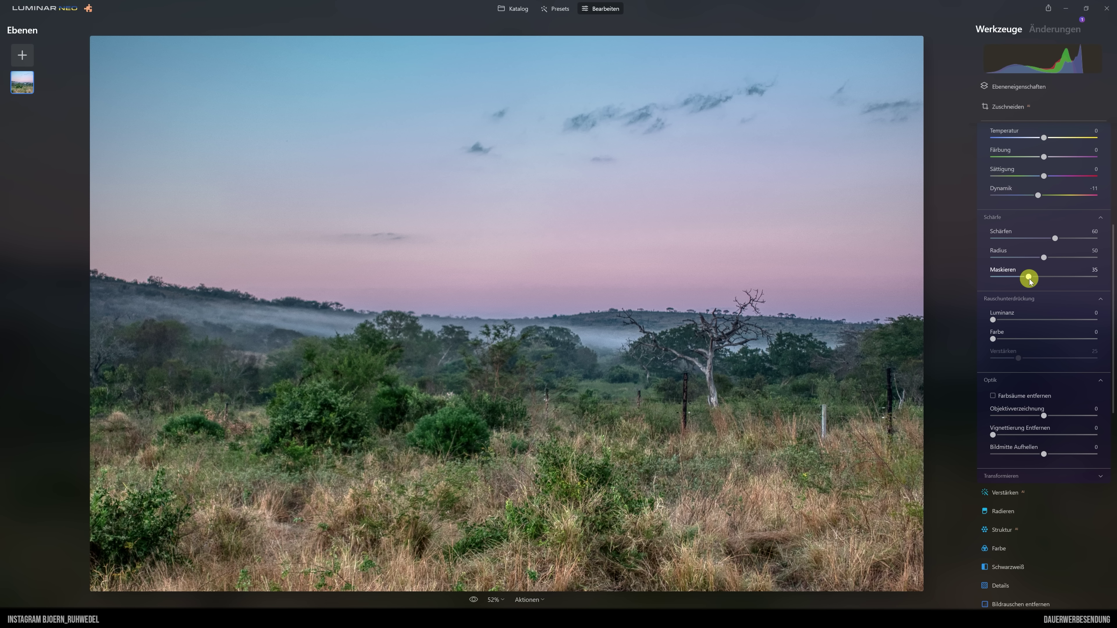
{"action": "left_click_drag", "start_coordinate": [1062, 283], "coordinate": [1081, 283]}
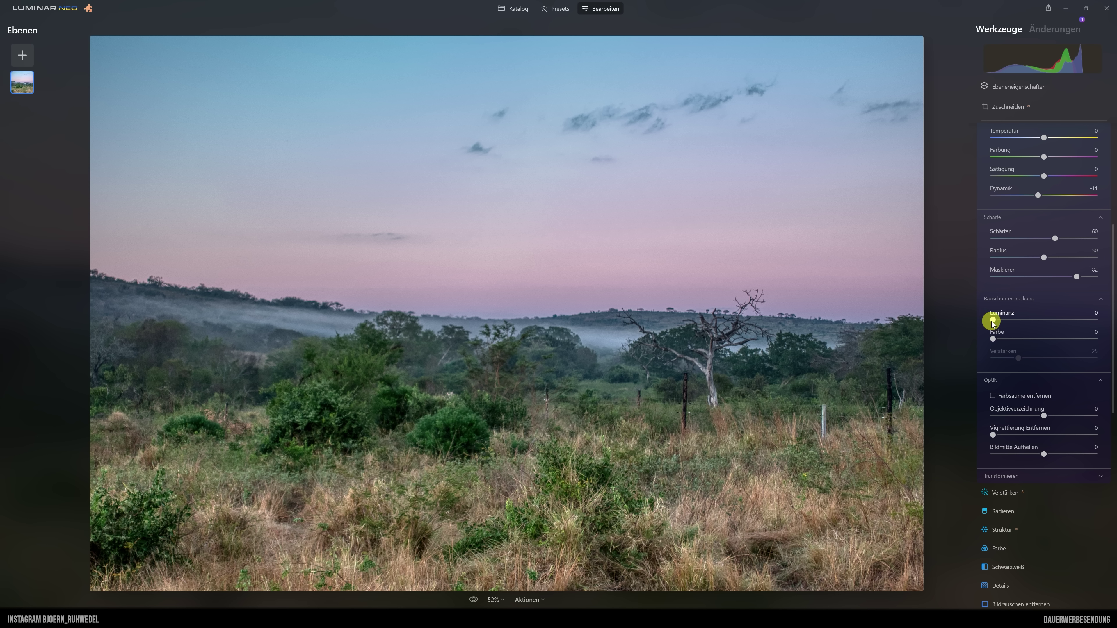
{"action": "left_click_drag", "start_coordinate": [993, 320], "coordinate": [999, 320]}
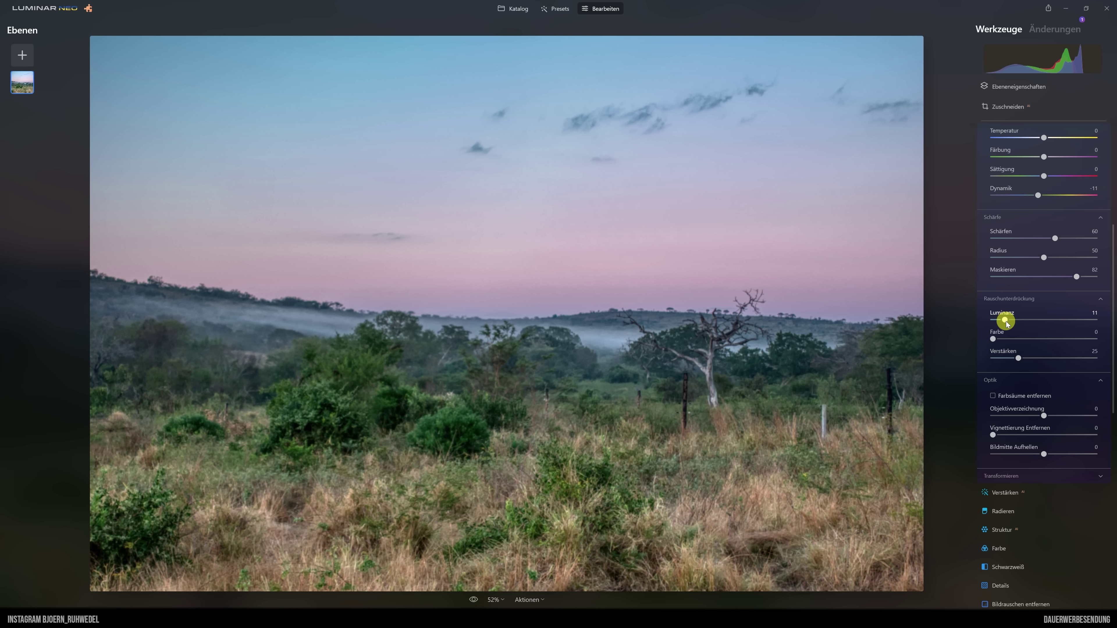
{"action": "scroll", "coordinate": [994, 352], "scroll_direction": "down", "scroll_amount": 5}
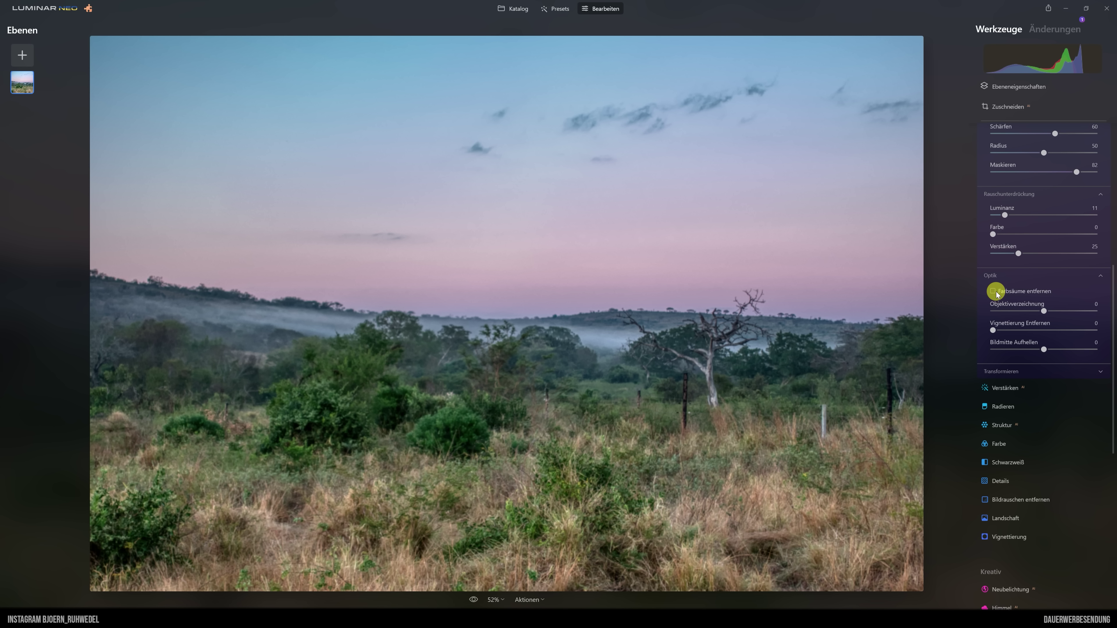
{"action": "scroll", "coordinate": [1025, 308], "scroll_direction": "up", "scroll_amount": 8}
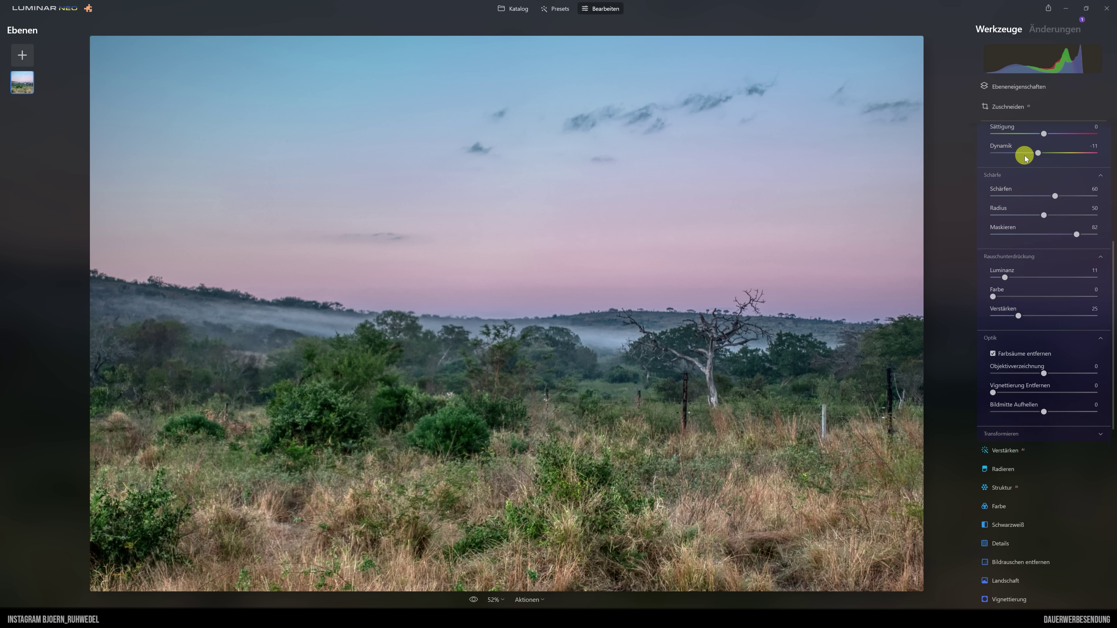
{"action": "scroll", "coordinate": [1020, 154], "scroll_direction": "up", "scroll_amount": 8}
{"action": "scroll", "coordinate": [1036, 196], "scroll_direction": "up", "scroll_amount": 2}
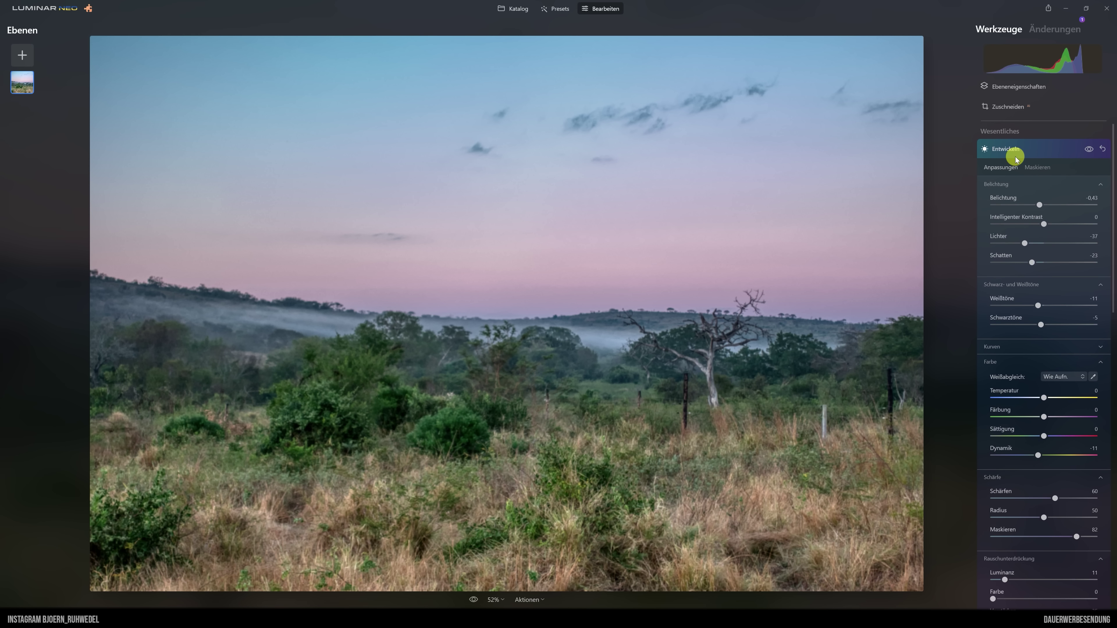
- Add a Develop linear gradient mask, tilted along the horizon to cover only the grassy foreground
{"action": "left_click", "coordinate": [1047, 168]}
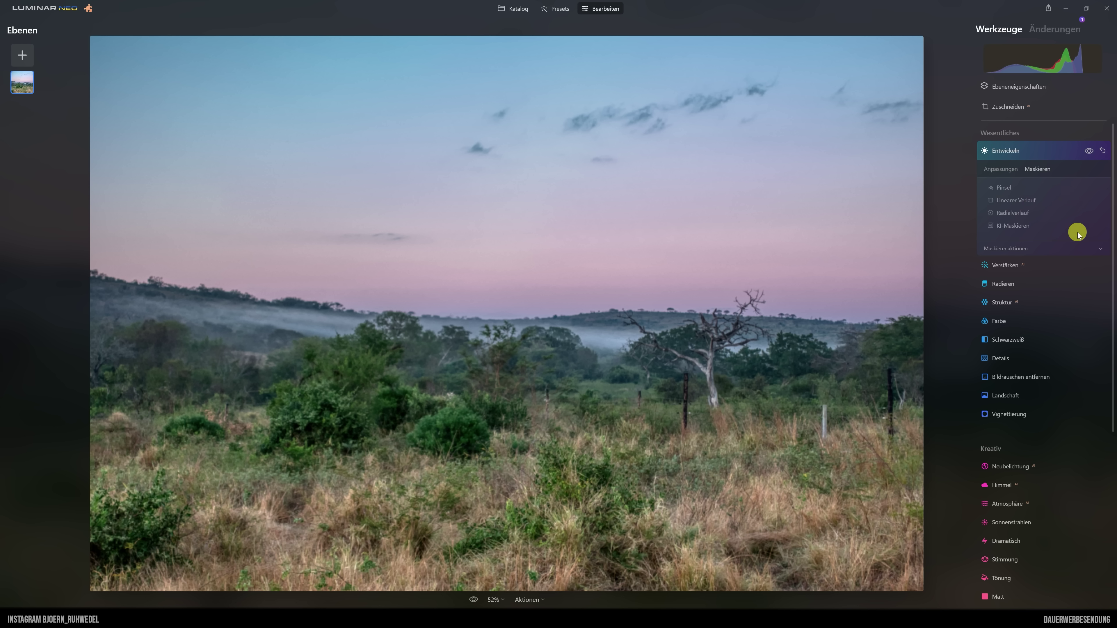
{"action": "left_click", "coordinate": [1013, 201]}
{"action": "mouse_move", "coordinate": [511, 344]}
{"action": "left_mouse_down"}
{"action": "mouse_move", "coordinate": [514, 308]}
{"action": "mouse_move", "coordinate": [513, 317]}
{"action": "left_mouse_up"}
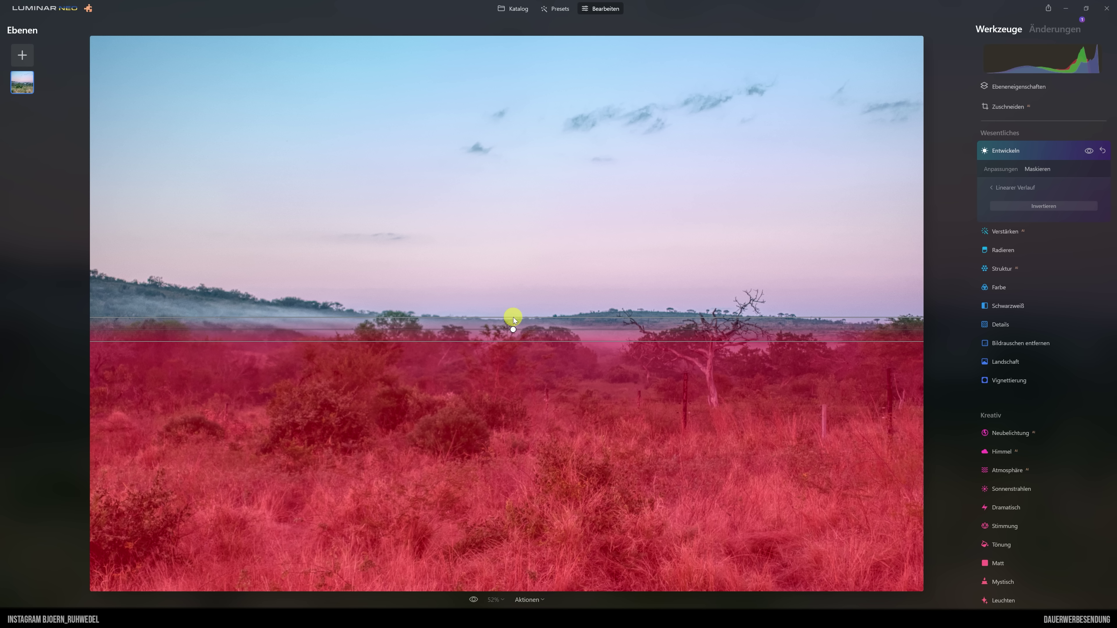
{"action": "left_click_drag", "start_coordinate": [514, 317], "coordinate": [513, 320]}
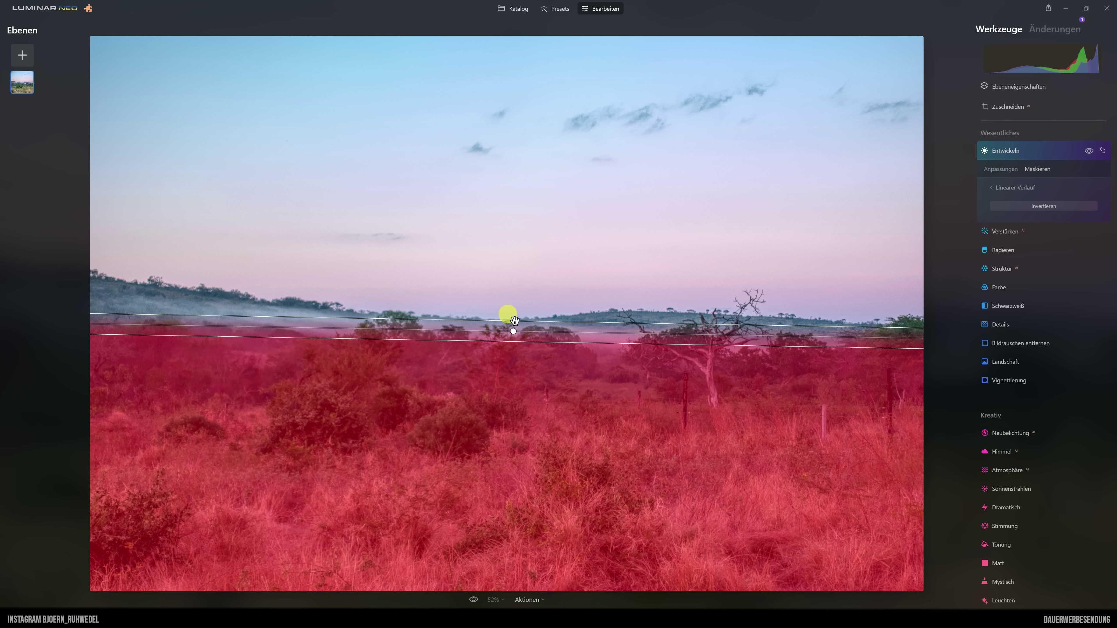
{"action": "left_click_drag", "start_coordinate": [514, 322], "coordinate": [508, 311]}
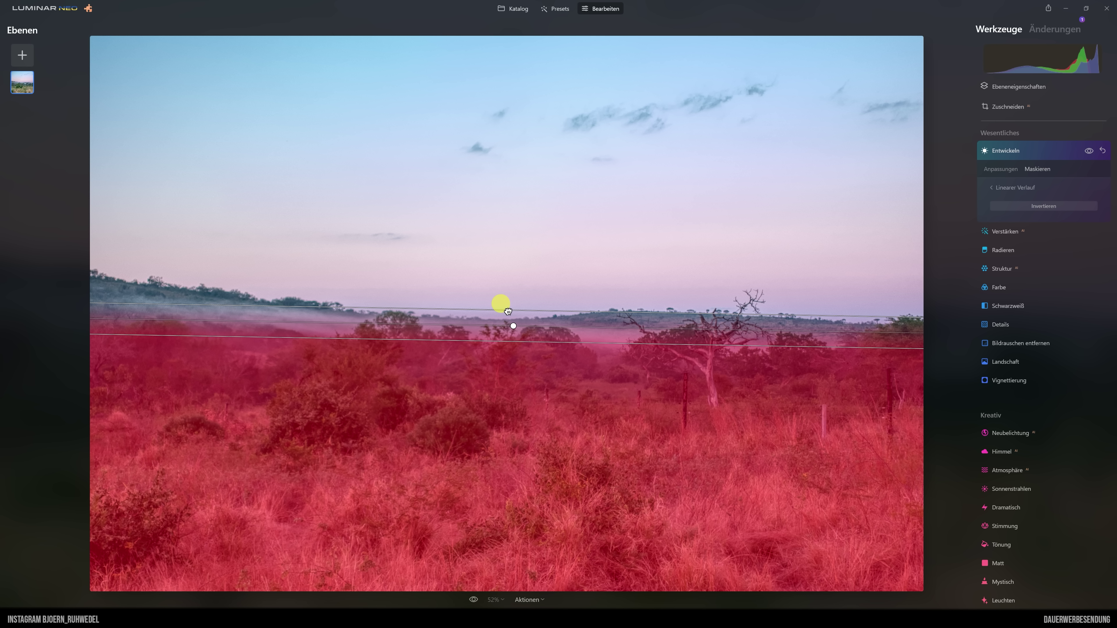
{"action": "mouse_move", "coordinate": [508, 311]}
{"action": "left_mouse_down"}
{"action": "mouse_move", "coordinate": [523, 271]}
{"action": "mouse_move", "coordinate": [516, 234]}
{"action": "mouse_move", "coordinate": [525, 309]}
{"action": "mouse_move", "coordinate": [516, 300]}
{"action": "left_mouse_up"}
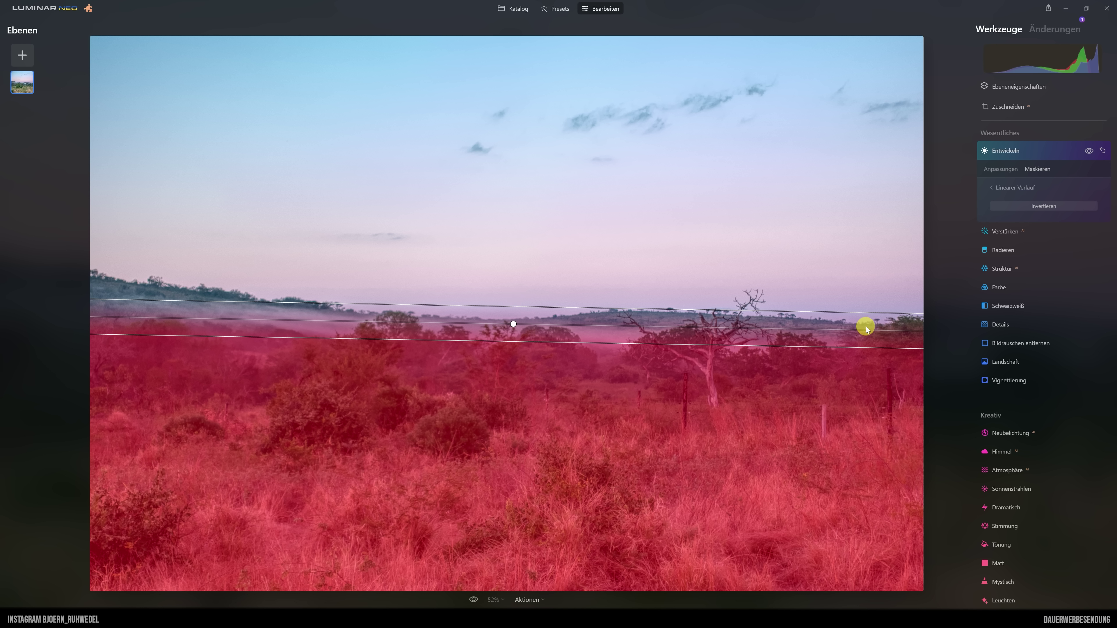
{"action": "left_click", "coordinate": [1002, 170]}
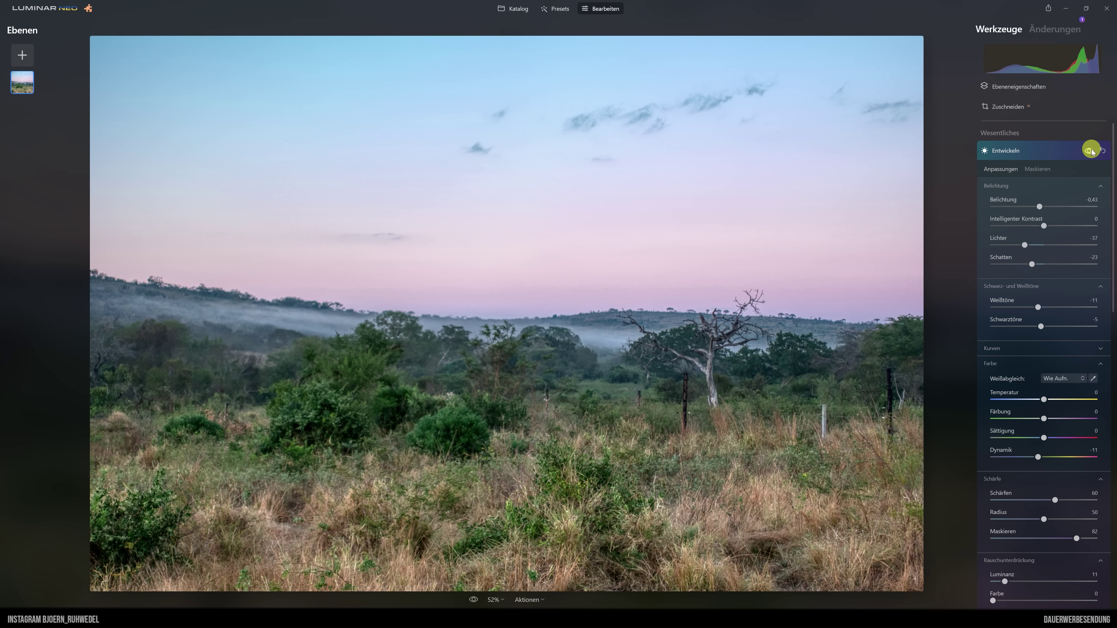
- Compare and reset Develop, then set Highlights -17 and Exposure -0.37
{"action": "left_click", "coordinate": [1089, 151]}
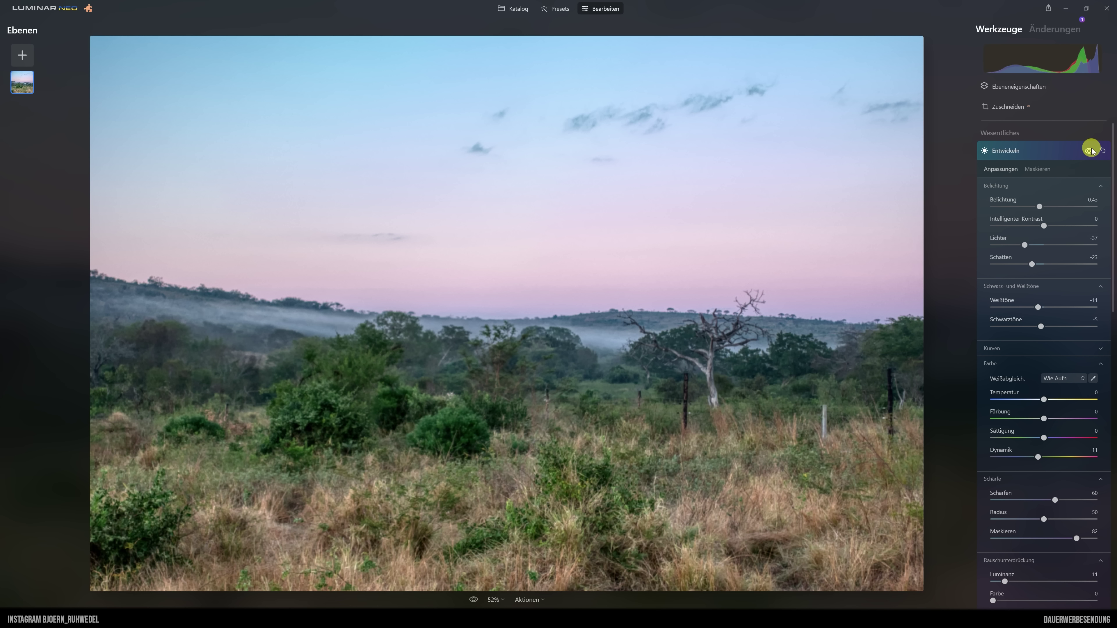
{"action": "left_click", "coordinate": [1019, 154]}
{"action": "left_click", "coordinate": [1006, 150]}
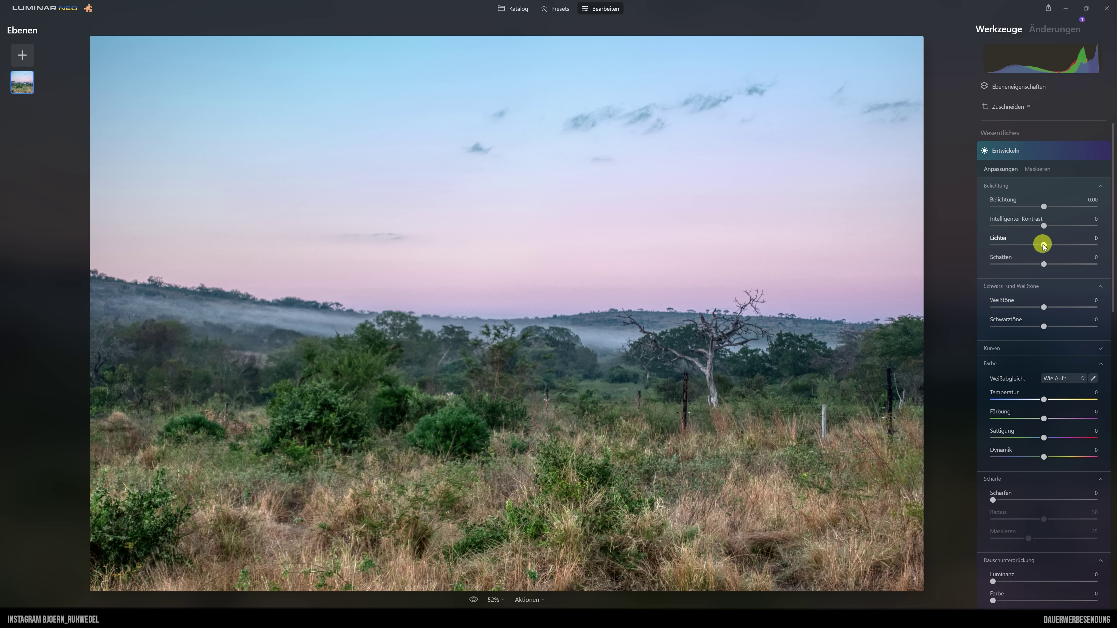
{"action": "mouse_move", "coordinate": [1044, 245]}
{"action": "left_mouse_down"}
{"action": "mouse_move", "coordinate": [1028, 250]}
{"action": "mouse_move", "coordinate": [1032, 268]}
{"action": "mouse_move", "coordinate": [1046, 267]}
{"action": "left_mouse_up"}
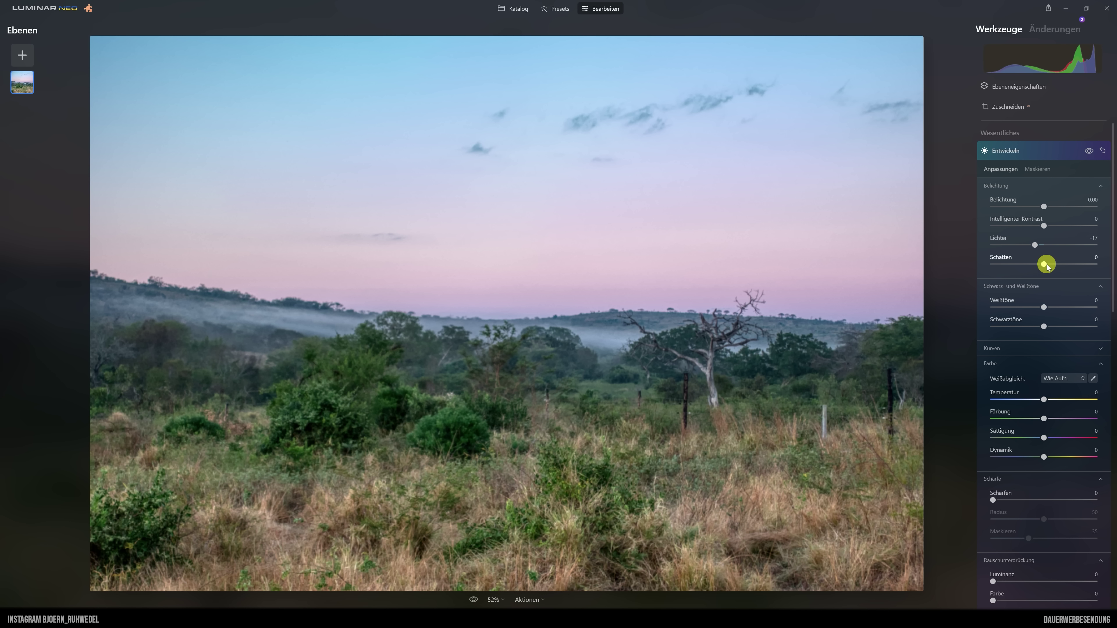
{"action": "left_click_drag", "start_coordinate": [1044, 206], "coordinate": [1039, 210]}
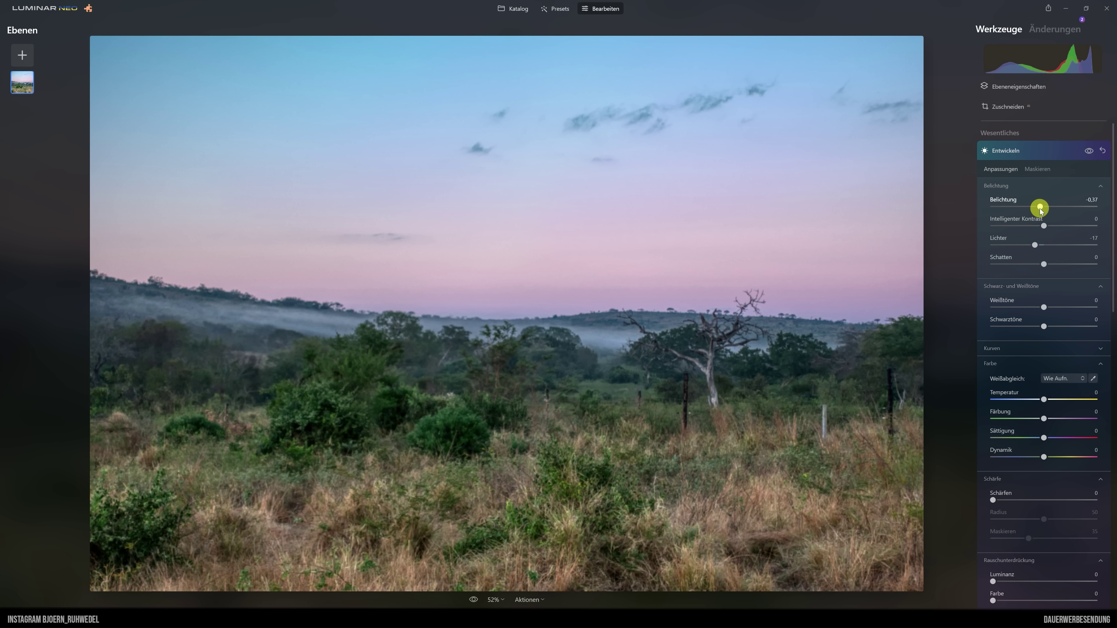
{"action": "left_click_drag", "start_coordinate": [1046, 399], "coordinate": [1048, 423]}
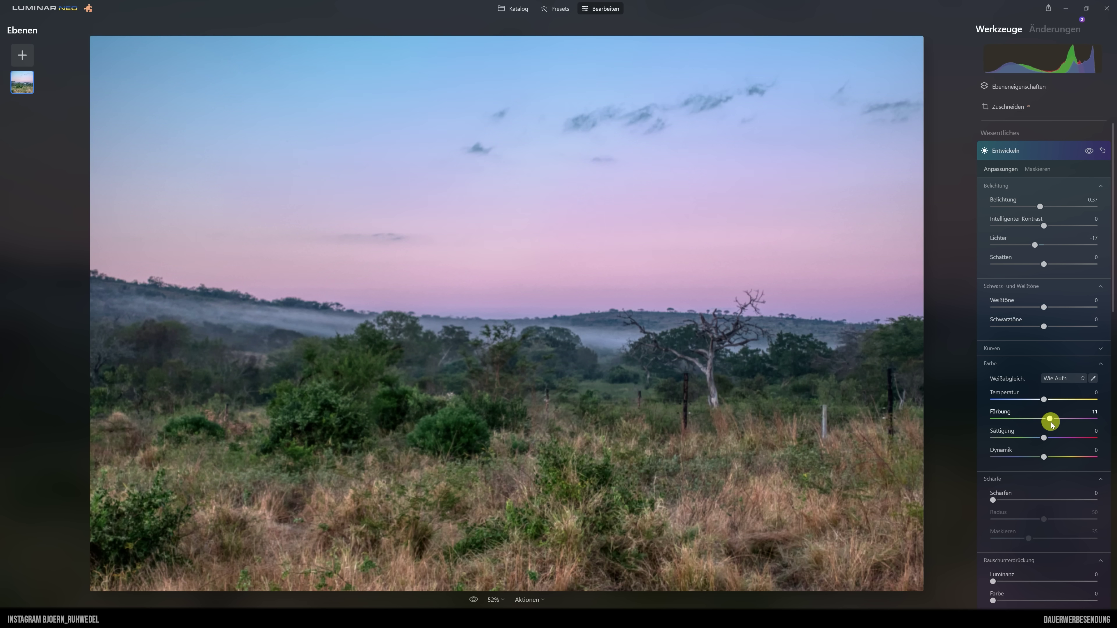
- Set Tint 11, Vibrance 13 and Luminance noise reduction 23
{"action": "left_click_drag", "start_coordinate": [1043, 401], "coordinate": [1046, 406]}
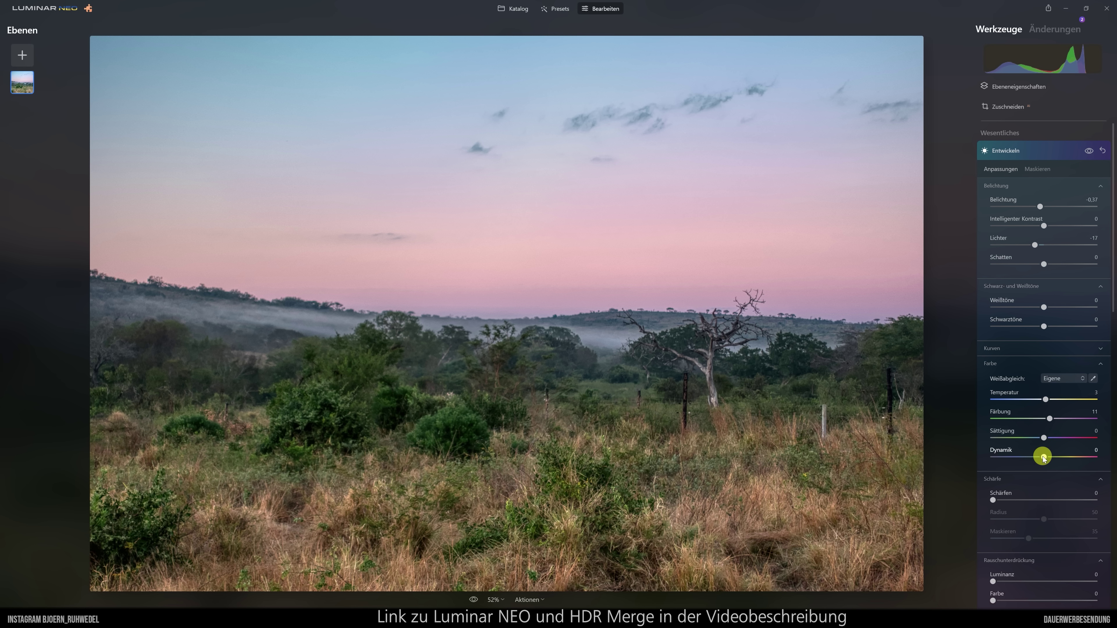
{"action": "mouse_move", "coordinate": [1044, 457]}
{"action": "left_mouse_down"}
{"action": "mouse_move", "coordinate": [1066, 461]}
{"action": "mouse_move", "coordinate": [1052, 460]}
{"action": "left_mouse_up"}
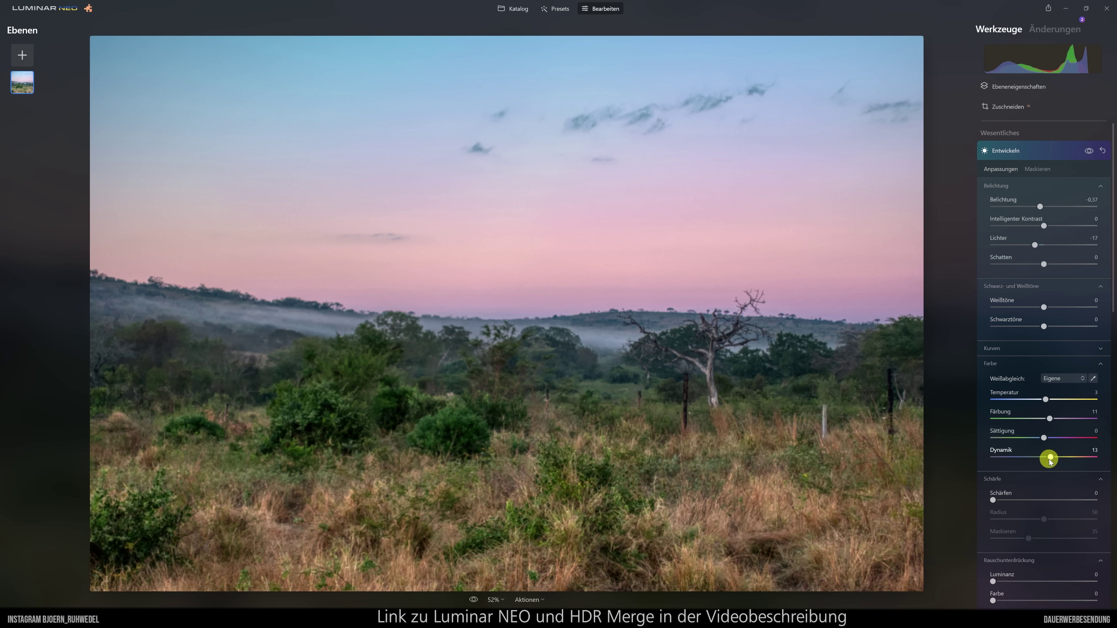
{"action": "scroll", "coordinate": [1021, 484], "scroll_direction": "down", "scroll_amount": 1}
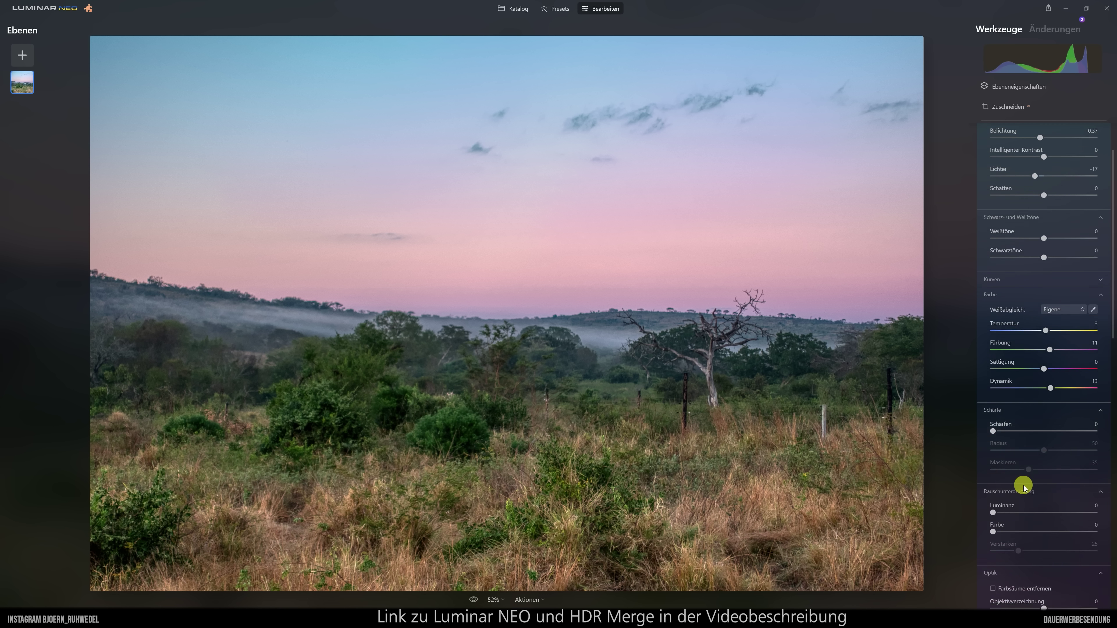
{"action": "scroll", "coordinate": [1007, 480], "scroll_direction": "down", "scroll_amount": 2}
{"action": "left_click_drag", "start_coordinate": [1004, 481], "coordinate": [1013, 481]}
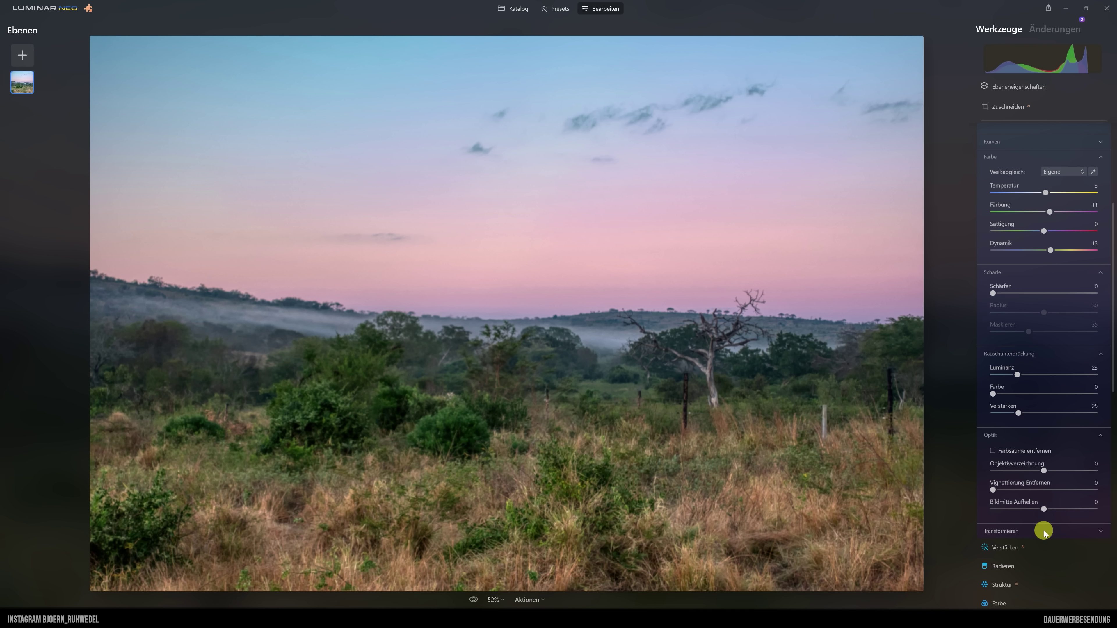
{"action": "scroll", "coordinate": [1047, 491], "scroll_direction": "down", "scroll_amount": 3}
{"action": "scroll", "coordinate": [1051, 457], "scroll_direction": "up", "scroll_amount": 3}
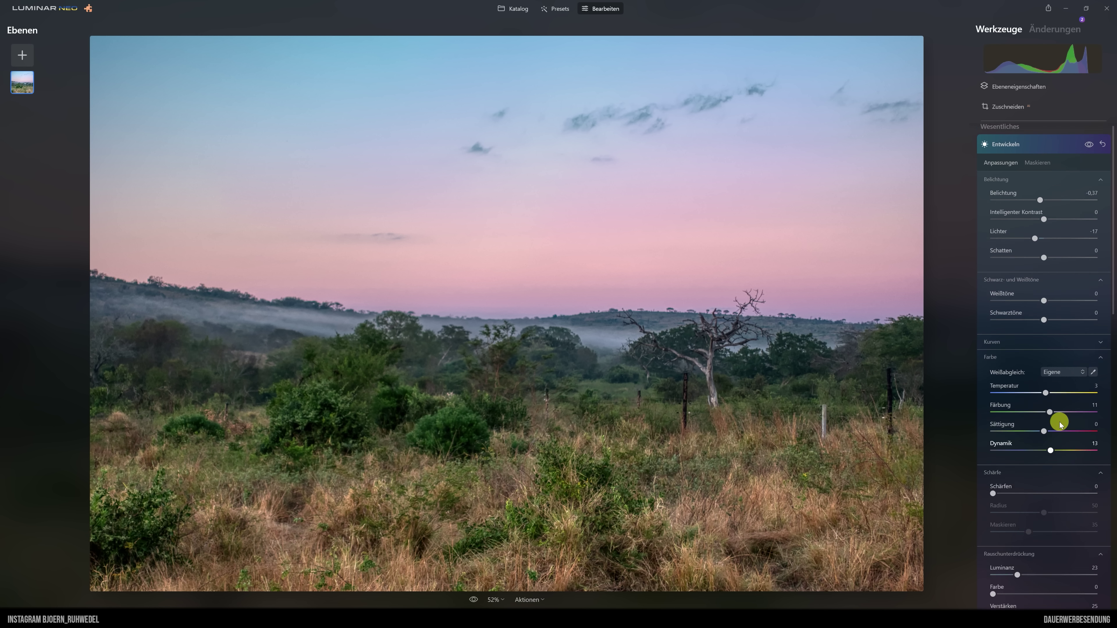
- Draw a Develop linear gradient, rotated, widened and shifted to cover the sky above the horizon
{"action": "left_click", "coordinate": [1037, 169]}
{"action": "left_click", "coordinate": [1016, 200]}
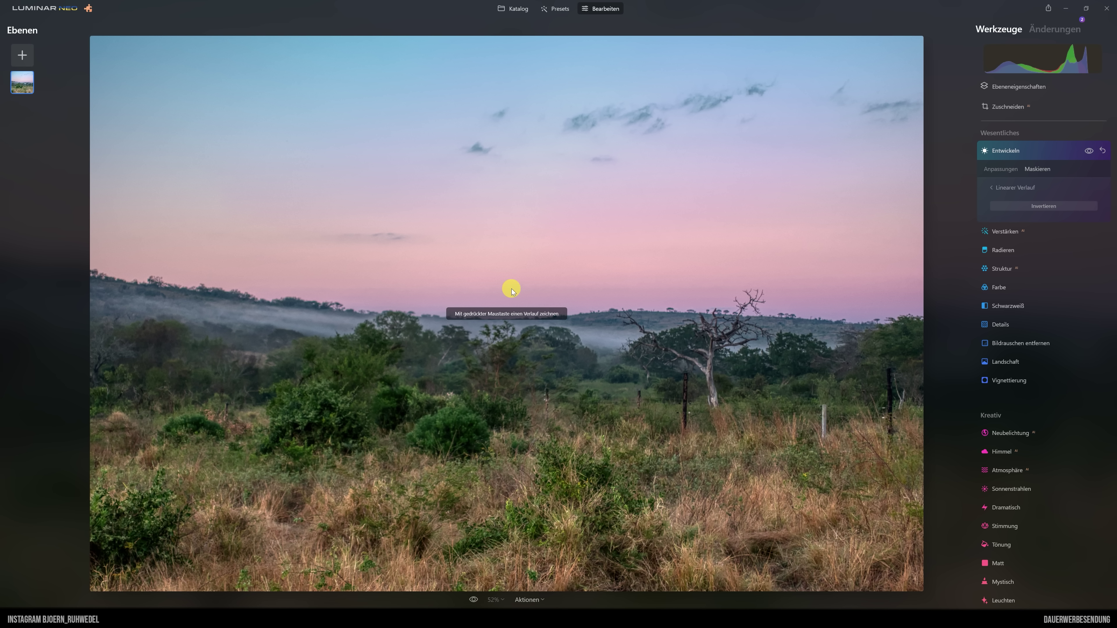
{"action": "left_click_drag", "start_coordinate": [507, 280], "coordinate": [507, 301]}
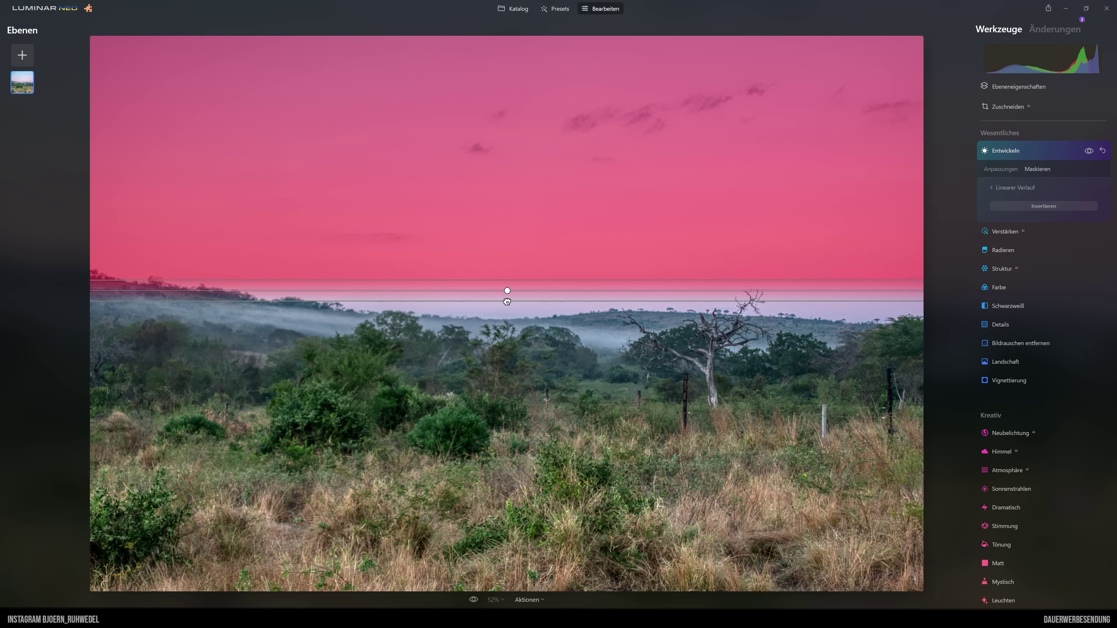
{"action": "left_click_drag", "start_coordinate": [507, 300], "coordinate": [483, 332]}
{"action": "left_click_drag", "start_coordinate": [479, 285], "coordinate": [500, 318]}
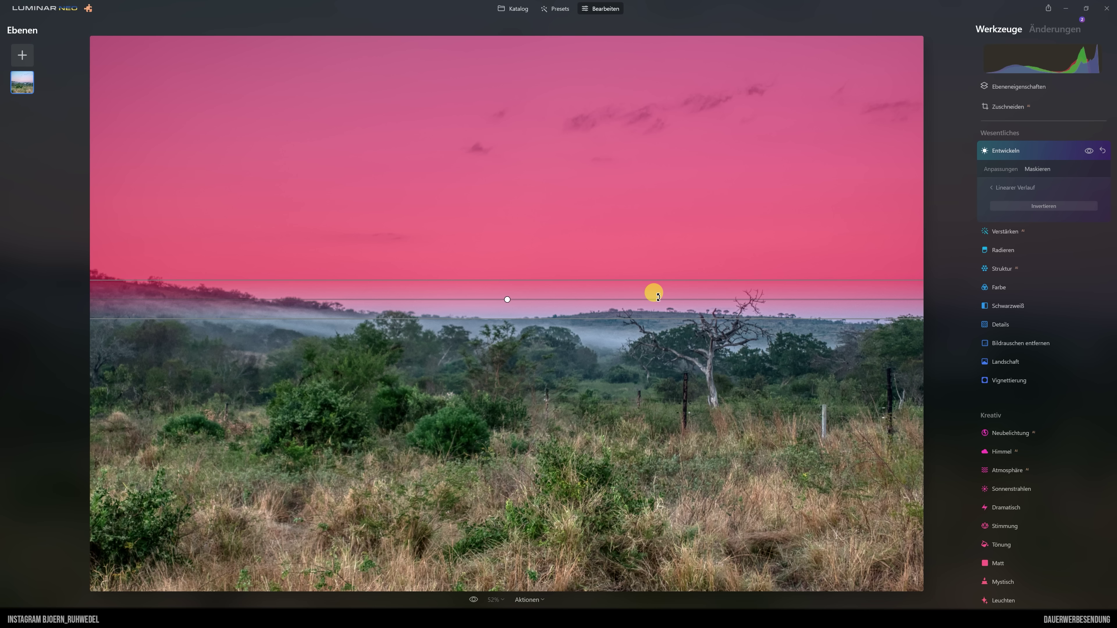
{"action": "left_click_drag", "start_coordinate": [658, 298], "coordinate": [658, 298]}
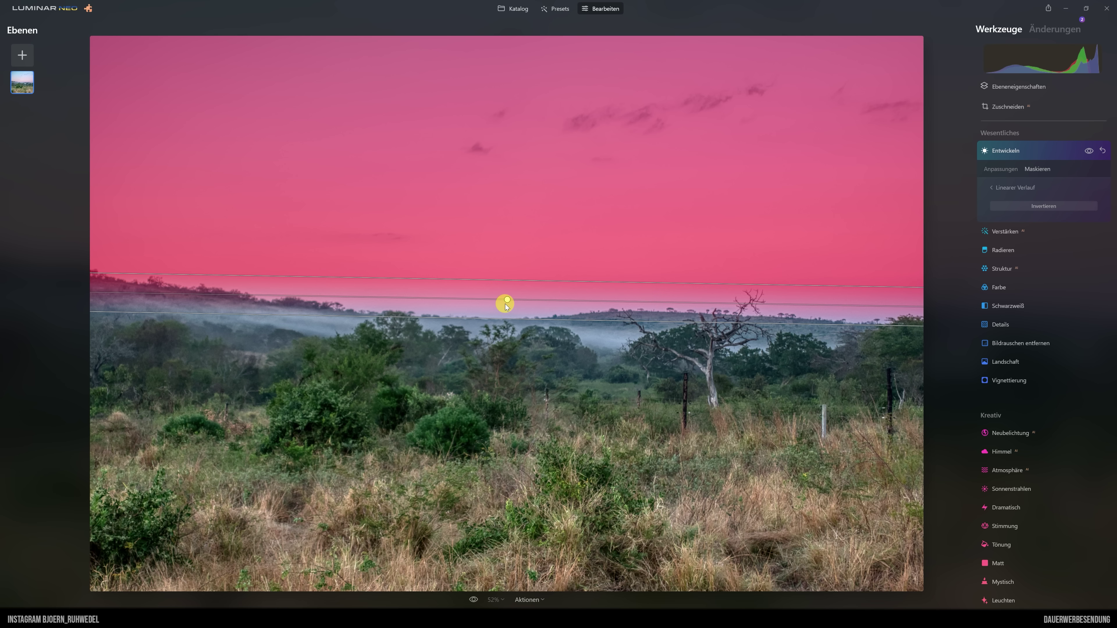
{"action": "mouse_move", "coordinate": [504, 320]}
{"action": "left_mouse_down"}
{"action": "mouse_move", "coordinate": [502, 332]}
{"action": "mouse_move", "coordinate": [507, 297]}
{"action": "mouse_move", "coordinate": [507, 354]}
{"action": "mouse_move", "coordinate": [499, 340]}
{"action": "left_mouse_up"}
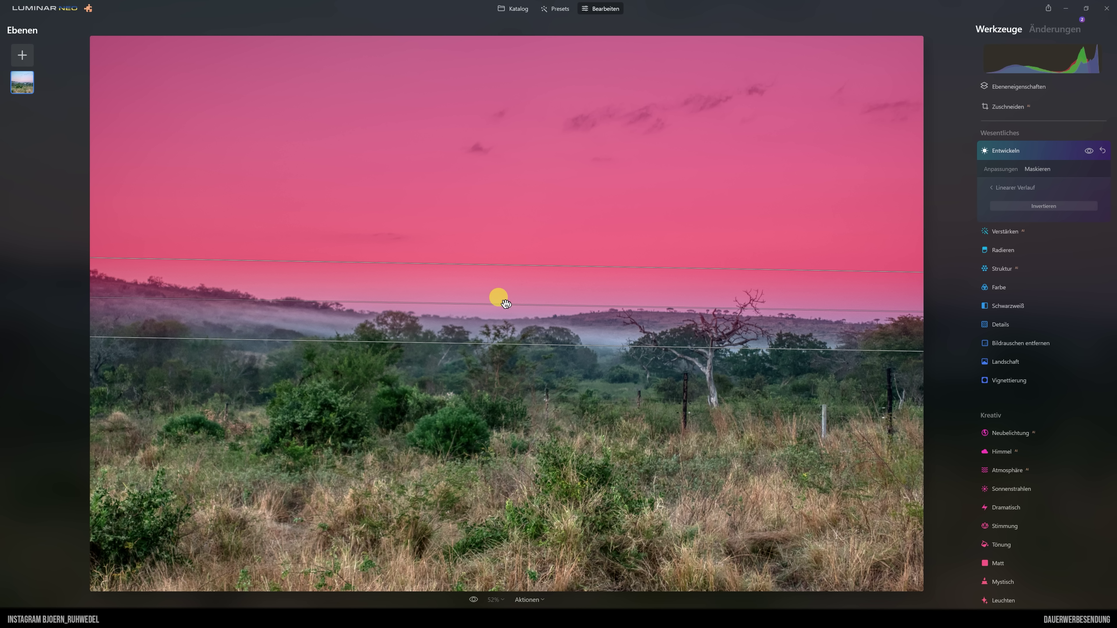
{"action": "left_click_drag", "start_coordinate": [506, 304], "coordinate": [504, 284]}
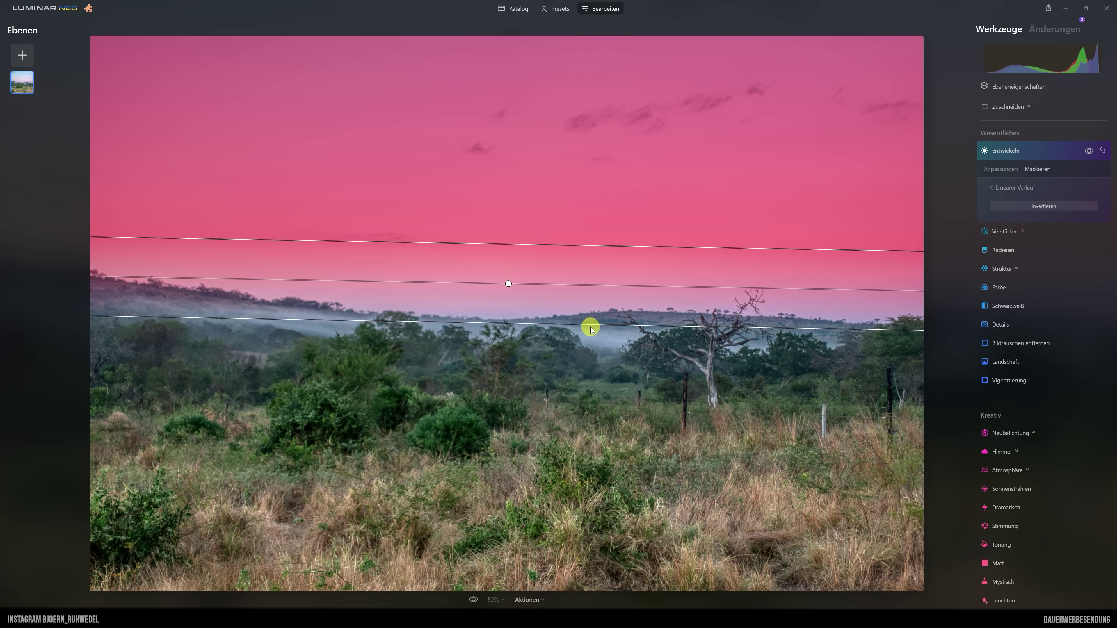
{"action": "left_click_drag", "start_coordinate": [512, 323], "coordinate": [517, 351]}
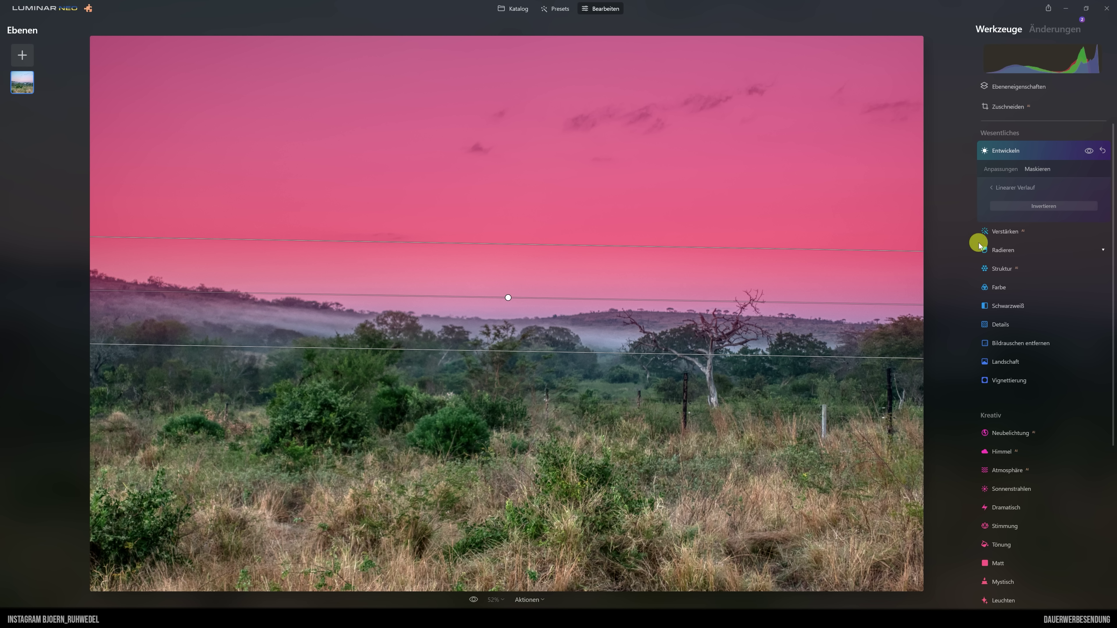
{"action": "left_click", "coordinate": [1002, 169]}
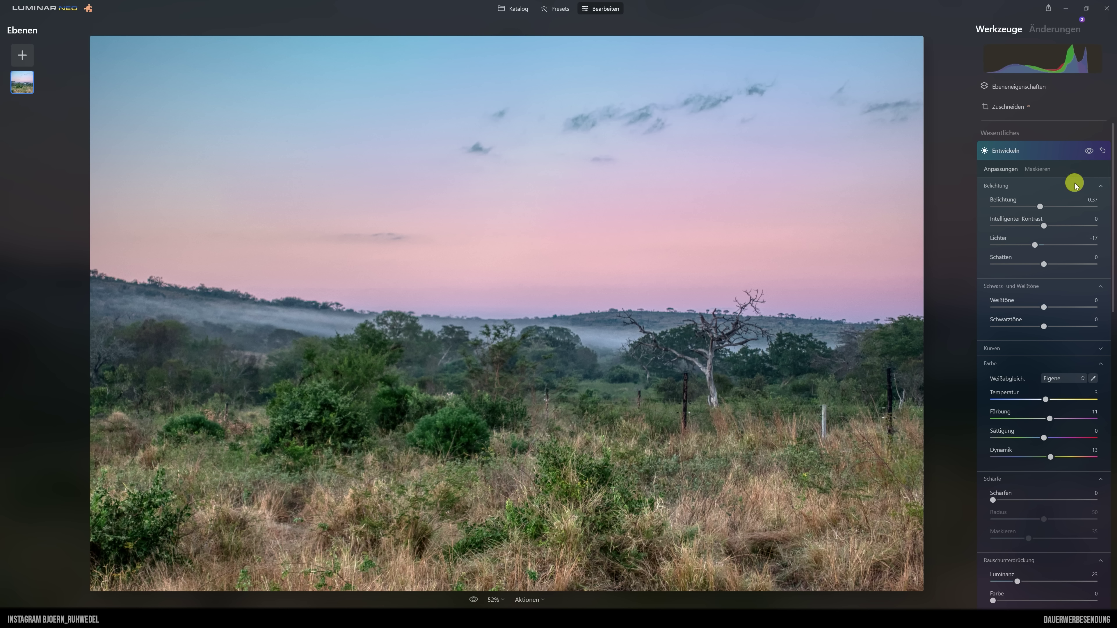
- Collapse Develop, set Structure Amount 5 and Boost 2, and collapse Structure again
{"action": "left_click", "coordinate": [1089, 151]}
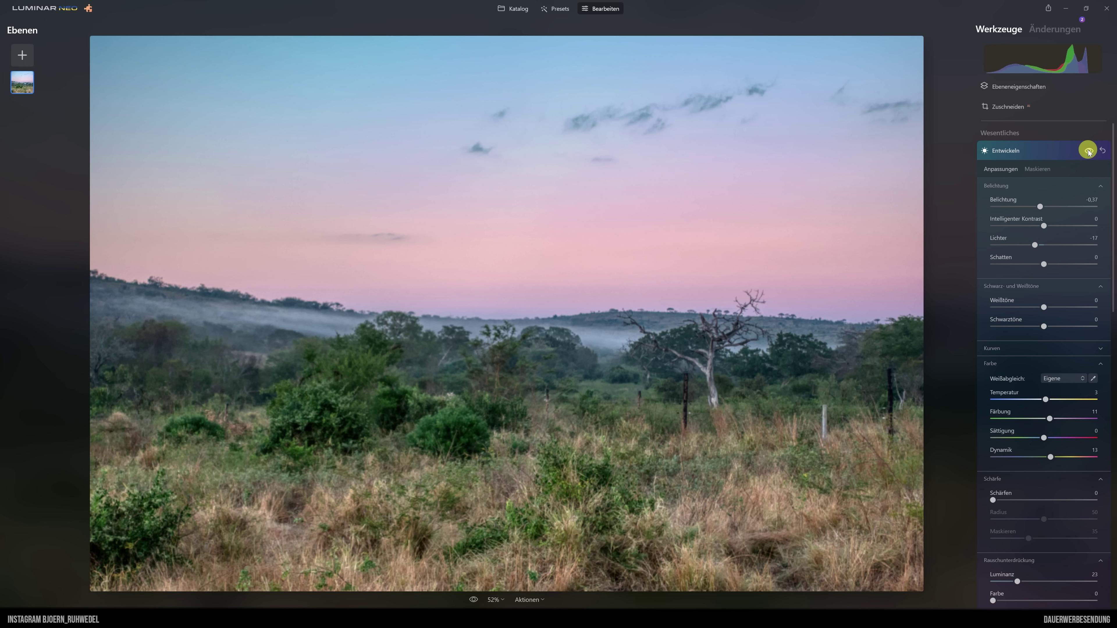
{"action": "left_click", "coordinate": [1004, 151]}
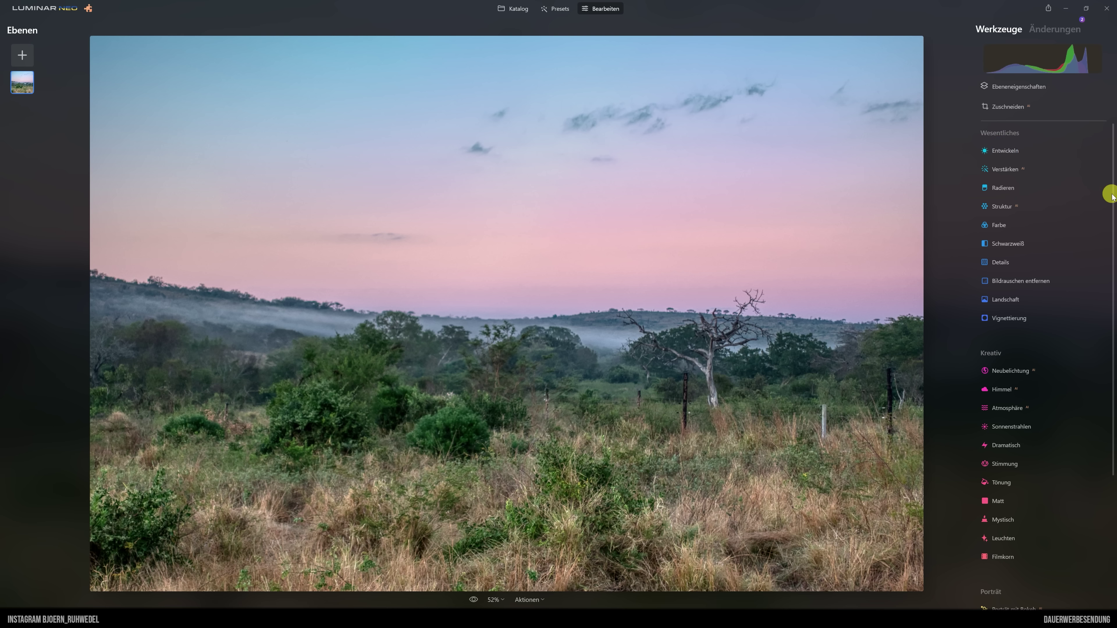
{"action": "left_click", "coordinate": [1009, 170]}
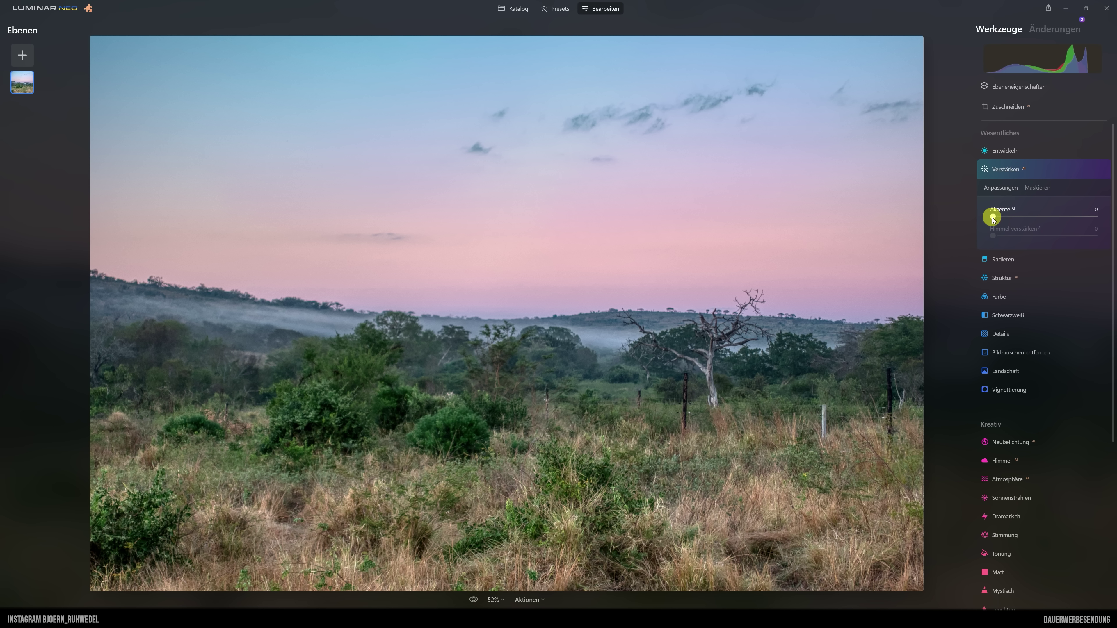
{"action": "left_click", "coordinate": [1007, 170]}
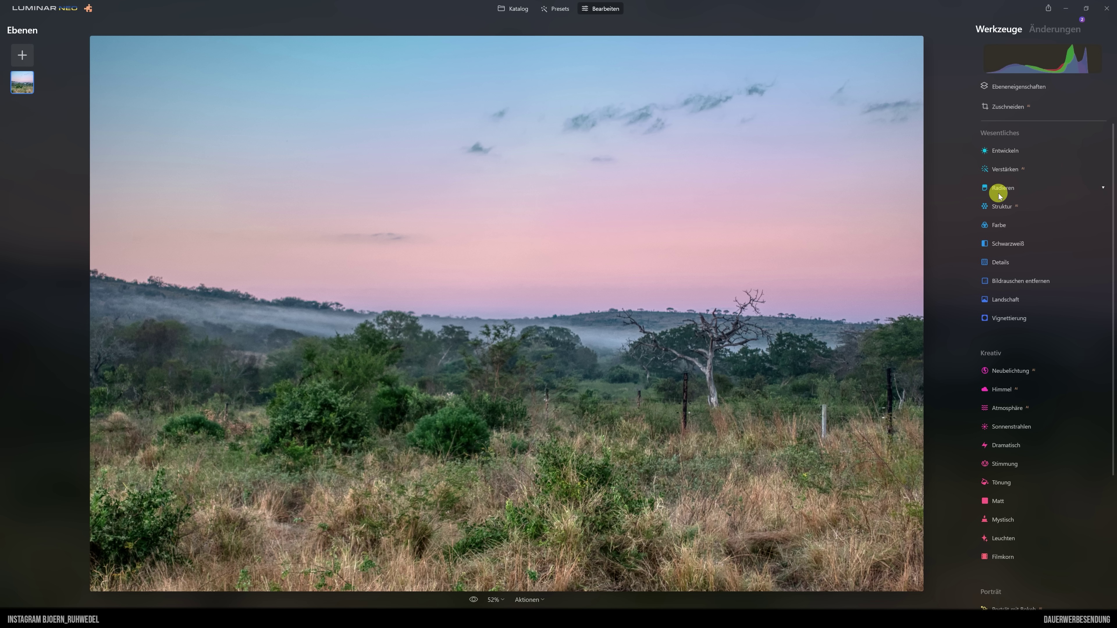
{"action": "left_click", "coordinate": [1002, 206]}
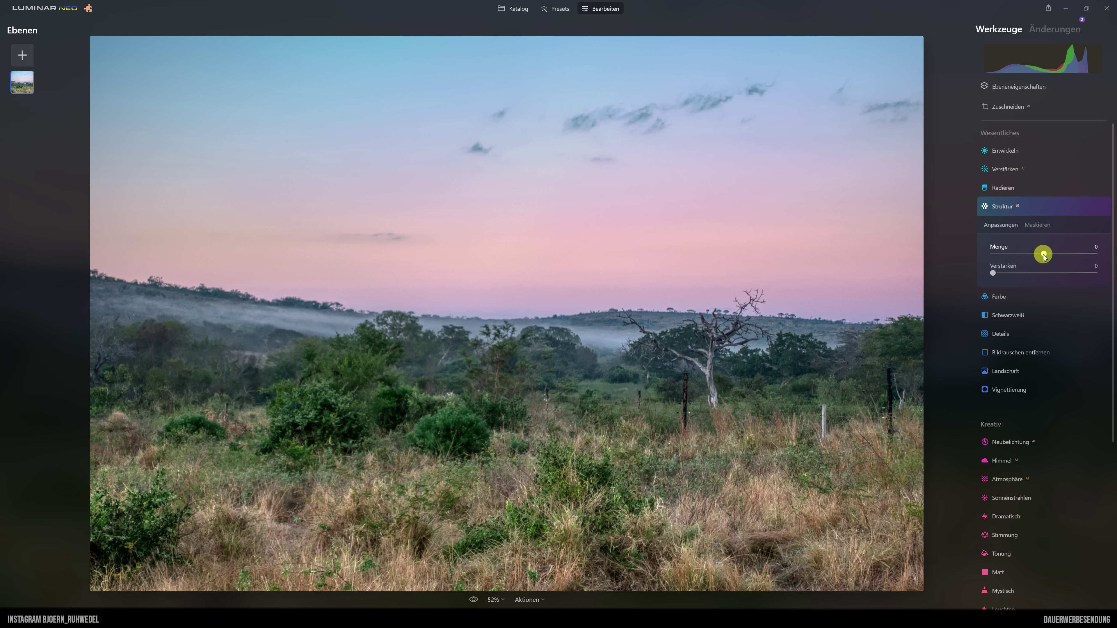
{"action": "left_click_drag", "start_coordinate": [1043, 254], "coordinate": [1046, 255]}
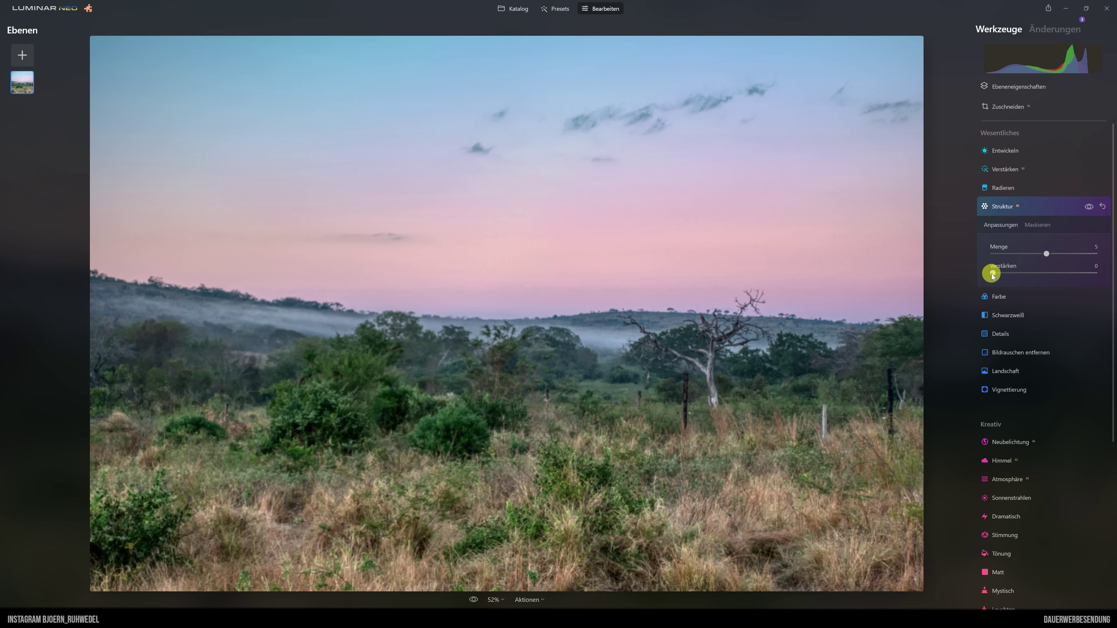
{"action": "left_click_drag", "start_coordinate": [995, 275], "coordinate": [996, 275]}
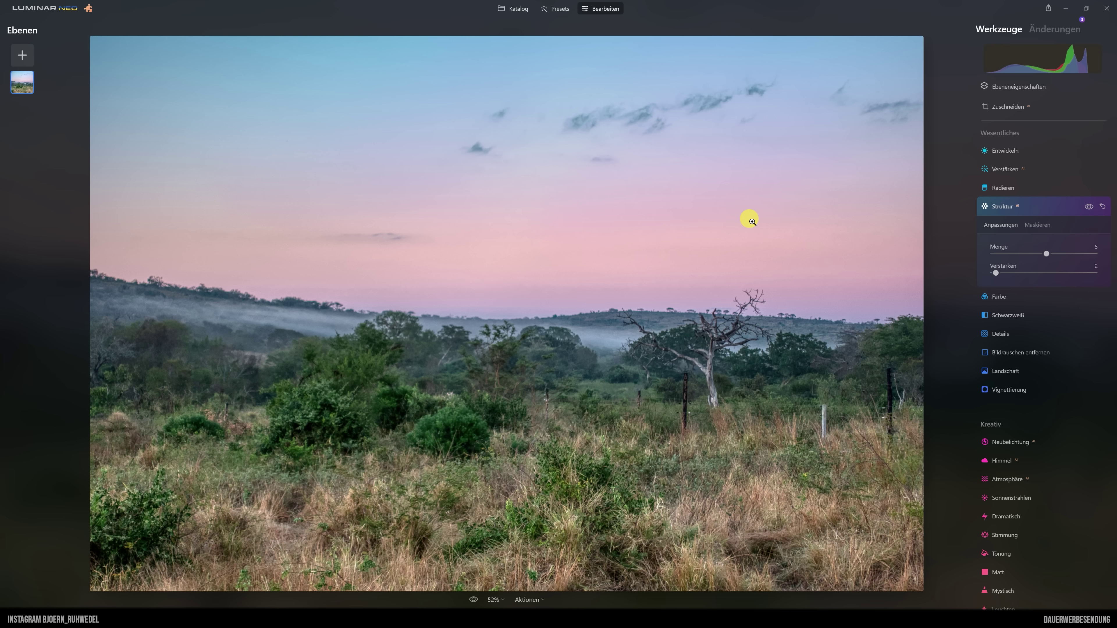
{"action": "left_click", "coordinate": [1006, 210]}
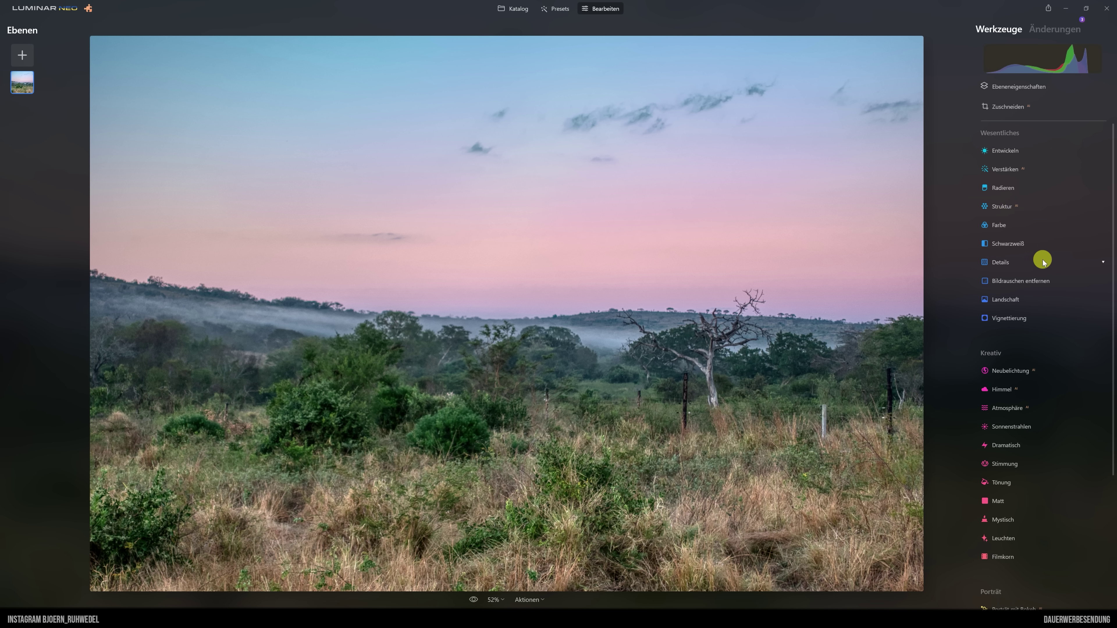
- Lightly boost details: Small 1, Medium 2, Large 1
{"action": "left_click", "coordinate": [1005, 264]}
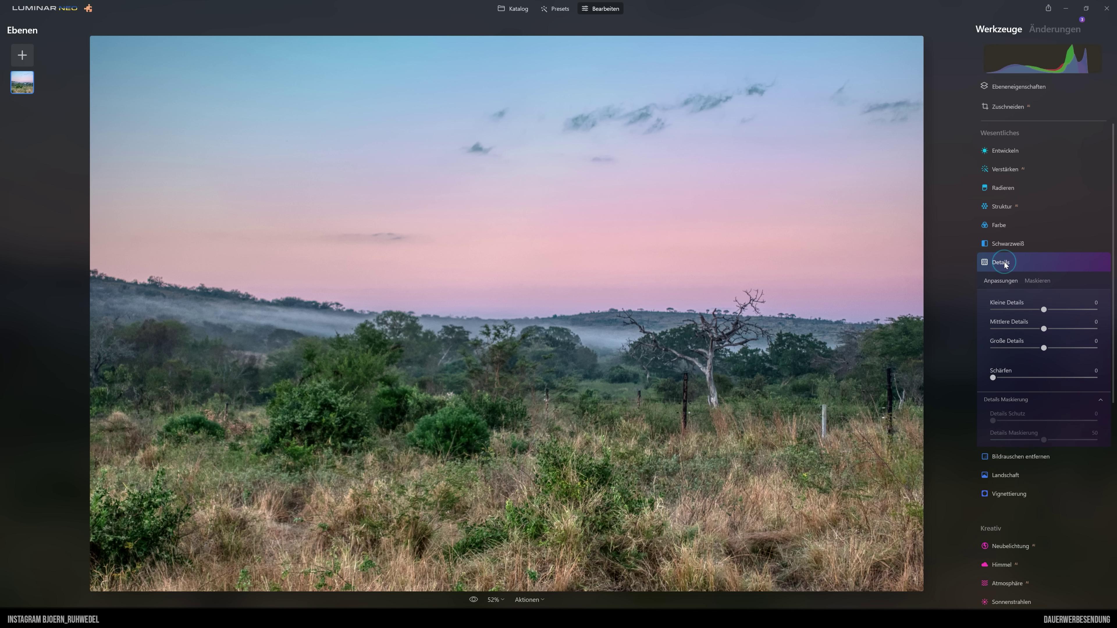
{"action": "left_click", "coordinate": [1045, 310]}
{"action": "left_click", "coordinate": [1044, 329]}
{"action": "left_click", "coordinate": [1044, 348]}
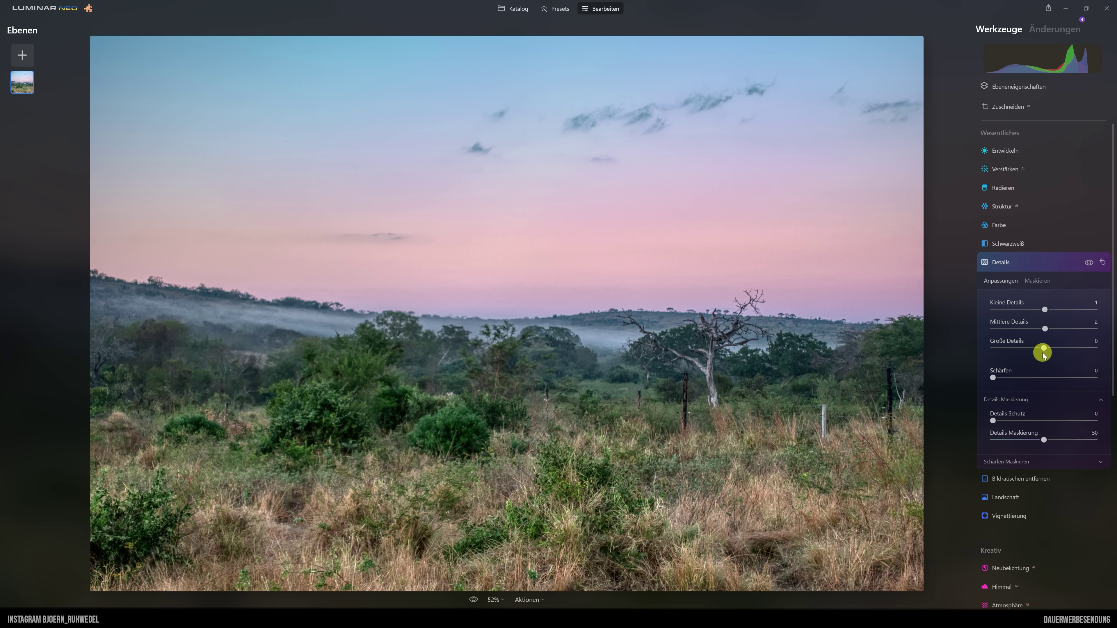
- In Landscape, set Dehaze 11, Golden Hour 32, Foliage Enhancer 12 and Foliage Hue -78
{"action": "left_click", "coordinate": [1077, 267]}
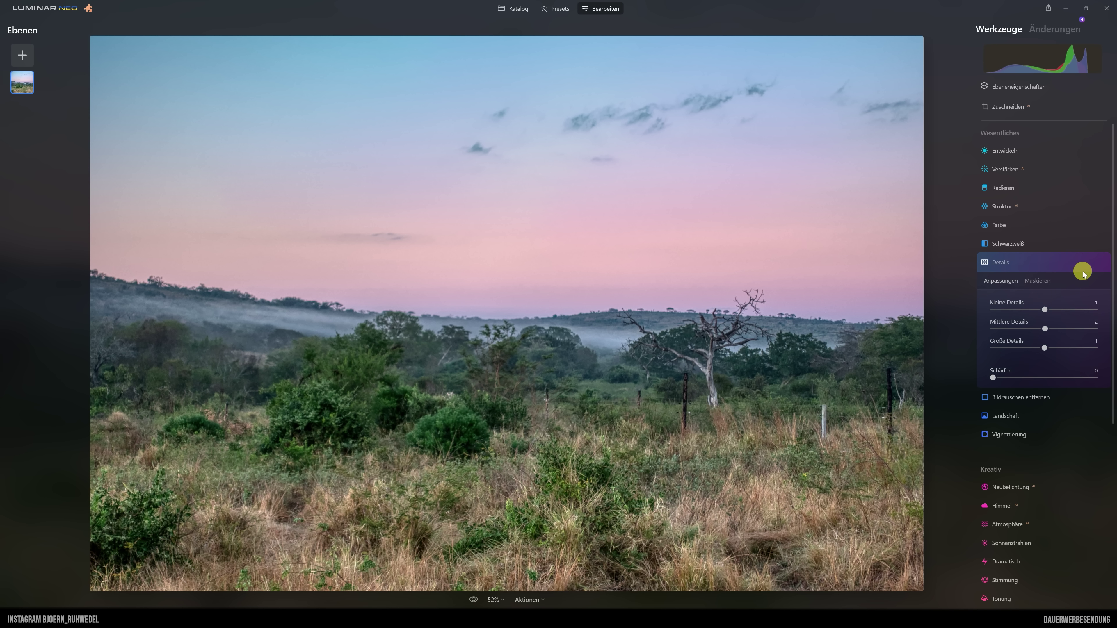
{"action": "left_click", "coordinate": [1009, 300]}
{"action": "left_click_drag", "start_coordinate": [992, 366], "coordinate": [1006, 367]}
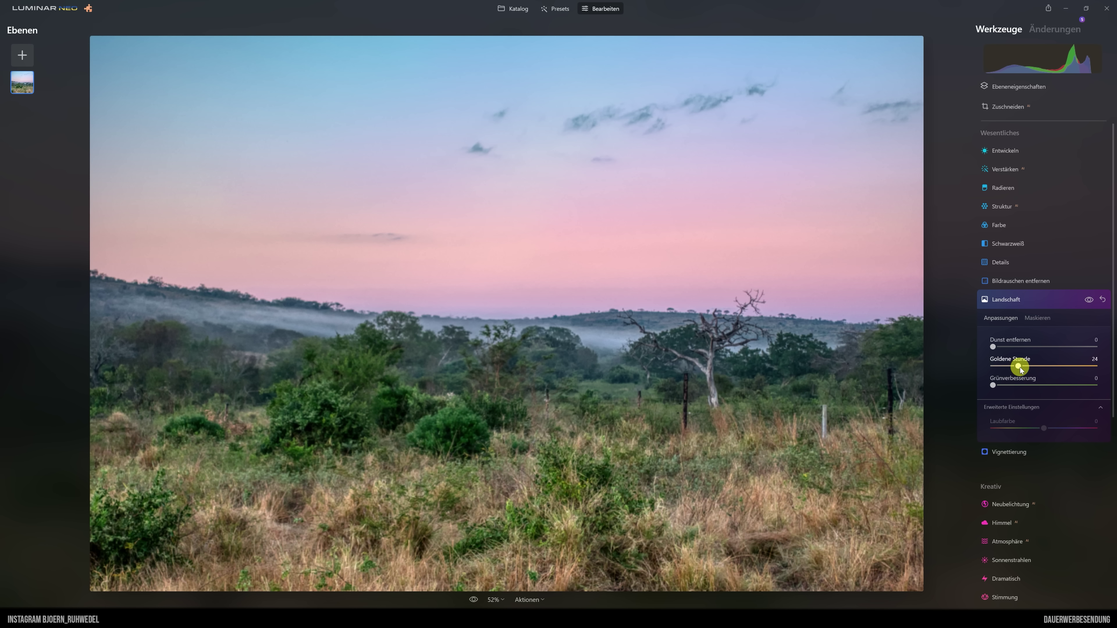
{"action": "mouse_move", "coordinate": [1045, 368]}
{"action": "left_mouse_down"}
{"action": "mouse_move", "coordinate": [1020, 369]}
{"action": "mouse_move", "coordinate": [1006, 348]}
{"action": "left_mouse_up"}
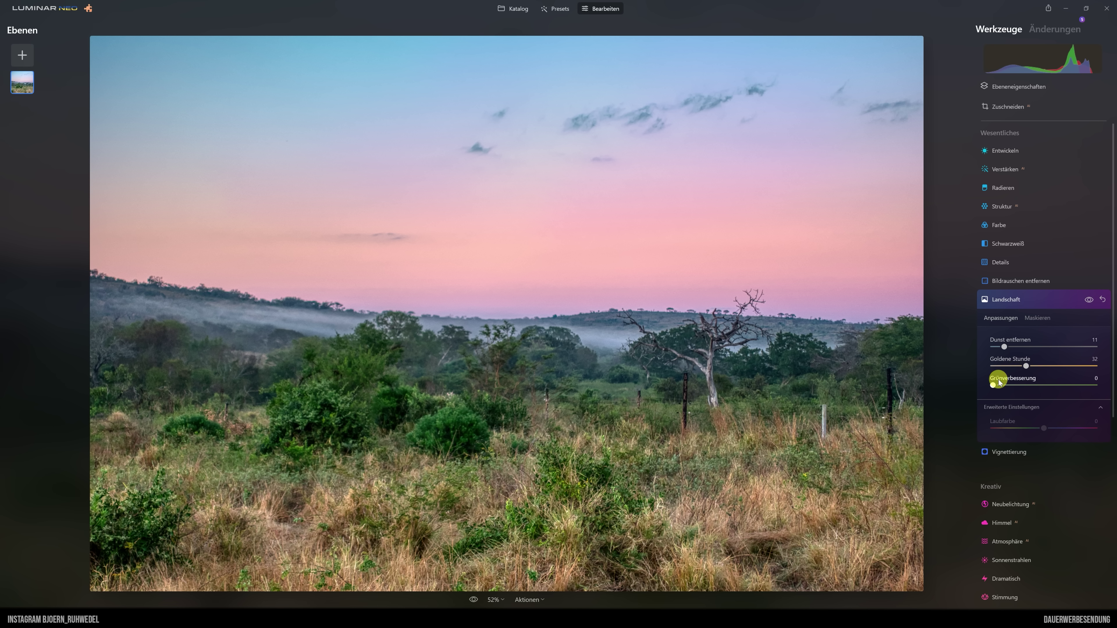
{"action": "left_click_drag", "start_coordinate": [992, 385], "coordinate": [1006, 385]}
{"action": "left_click_drag", "start_coordinate": [1046, 427], "coordinate": [1005, 432]}
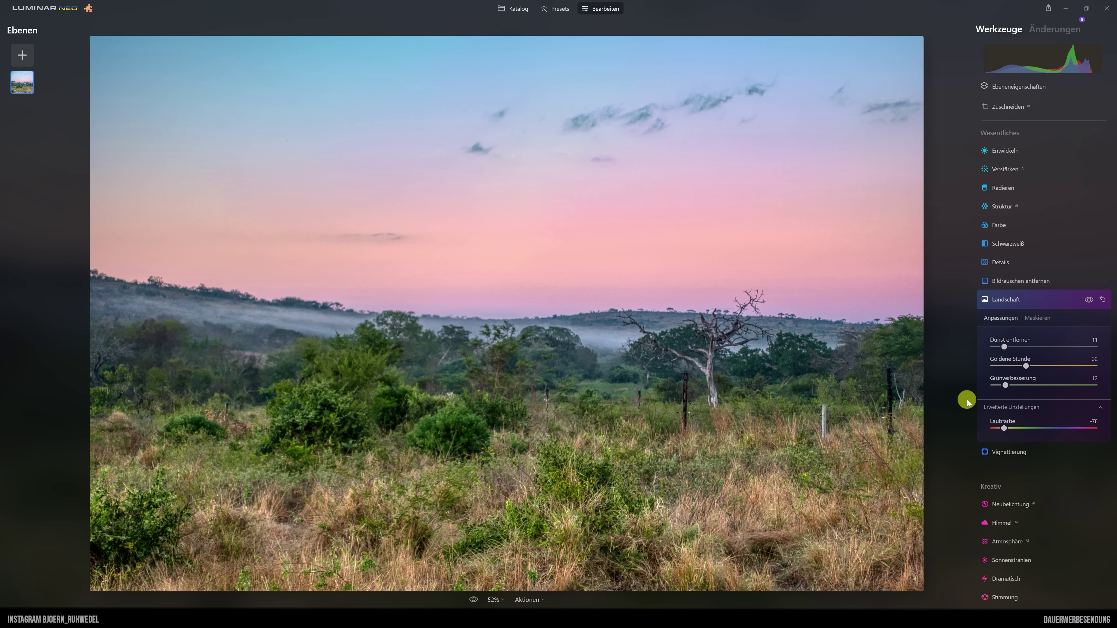
- Darken the green tones using HSL luminance in the Color tool
{"action": "left_click", "coordinate": [1007, 298]}
{"action": "left_click", "coordinate": [993, 225]}
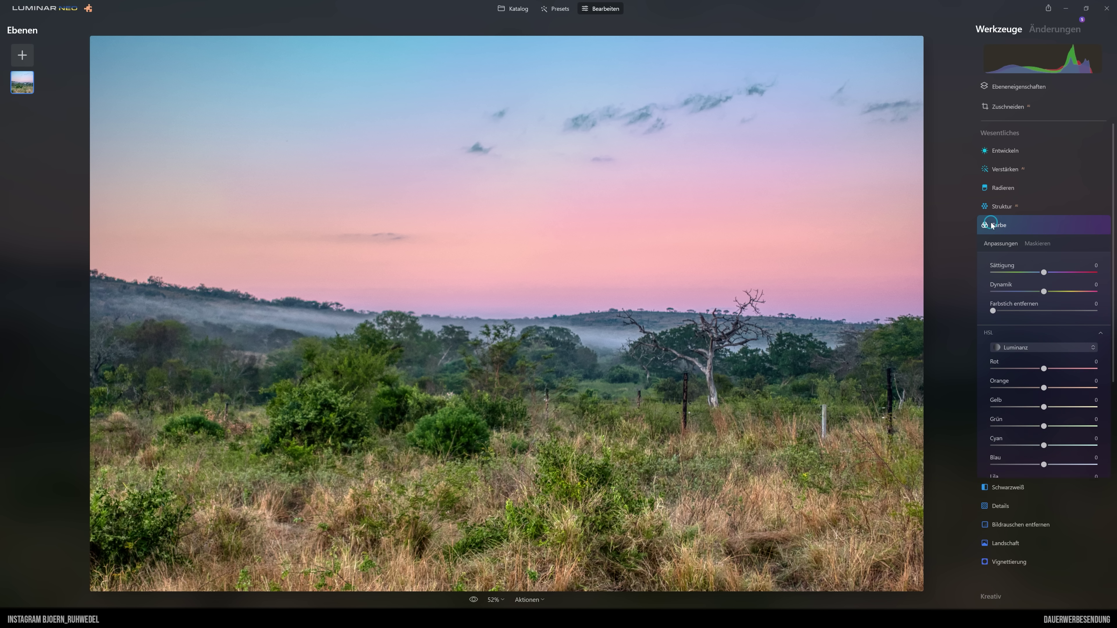
{"action": "left_click", "coordinate": [1030, 347]}
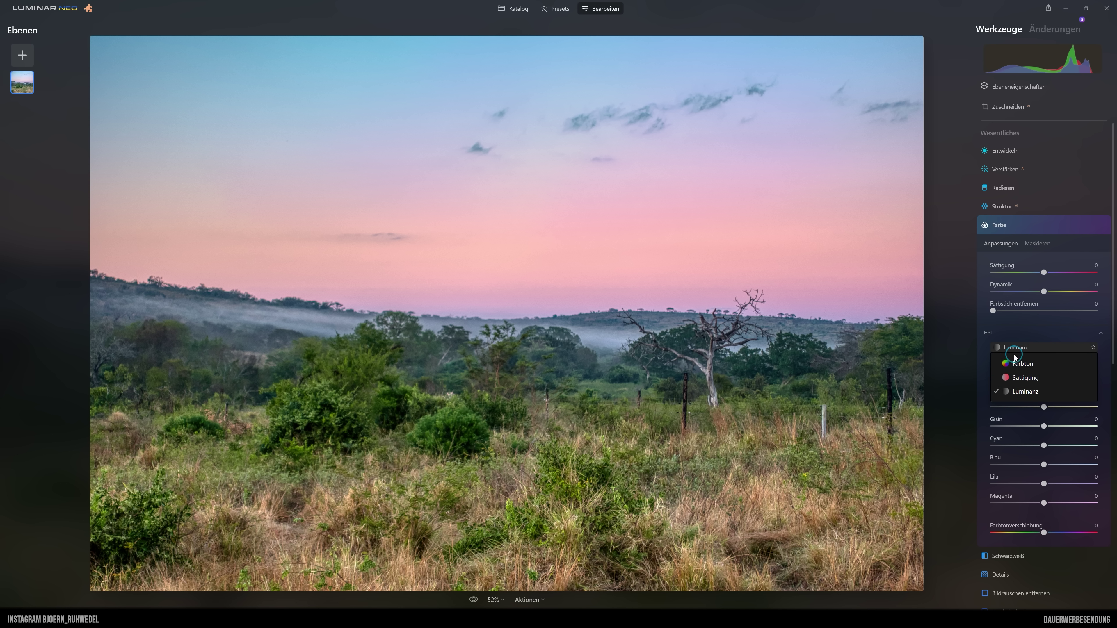
{"action": "left_click", "coordinate": [1027, 392]}
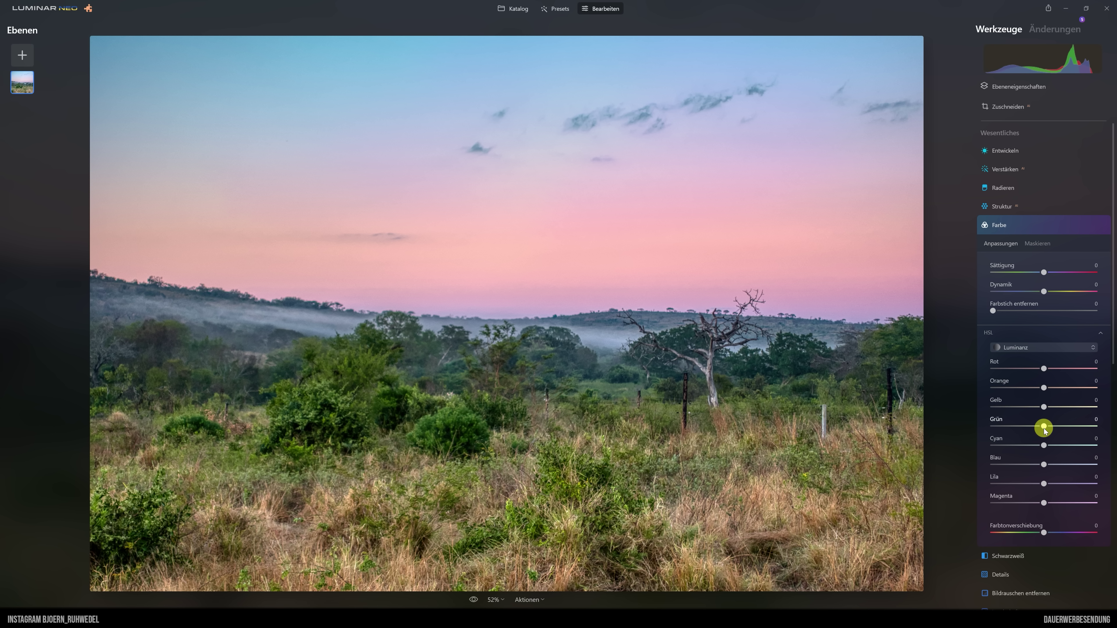
{"action": "mouse_move", "coordinate": [1040, 428]}
{"action": "left_mouse_down"}
{"action": "mouse_move", "coordinate": [1020, 431]}
{"action": "mouse_move", "coordinate": [1030, 429]}
{"action": "left_mouse_up"}
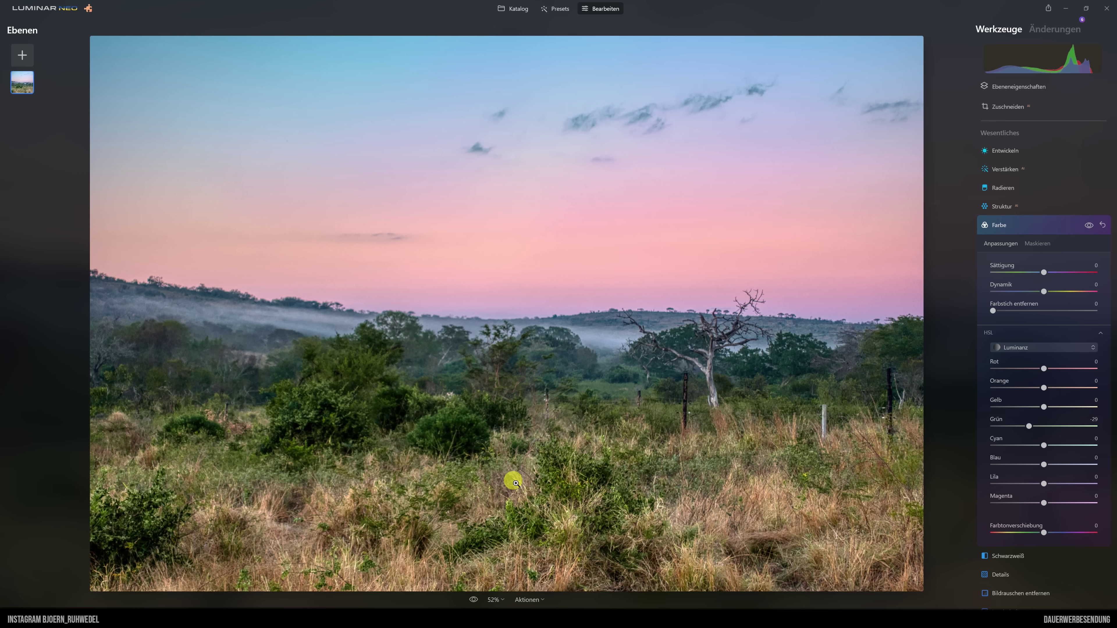
{"action": "left_click", "coordinate": [1006, 228]}
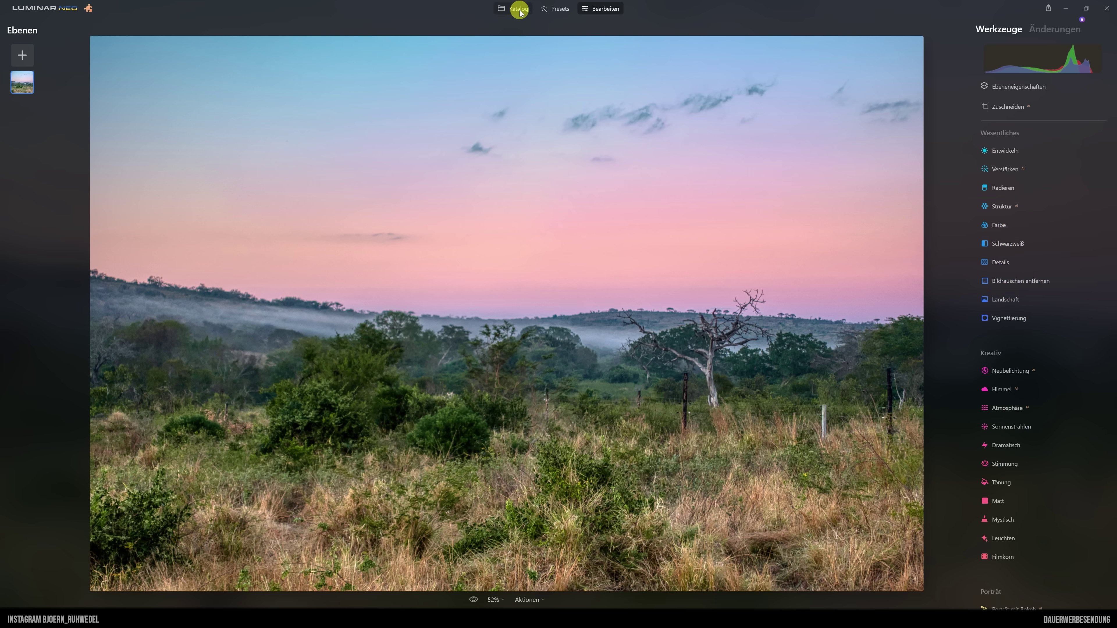
- Compare the edit with the original, then return to the catalog grid
{"action": "left_click", "coordinate": [475, 599]}
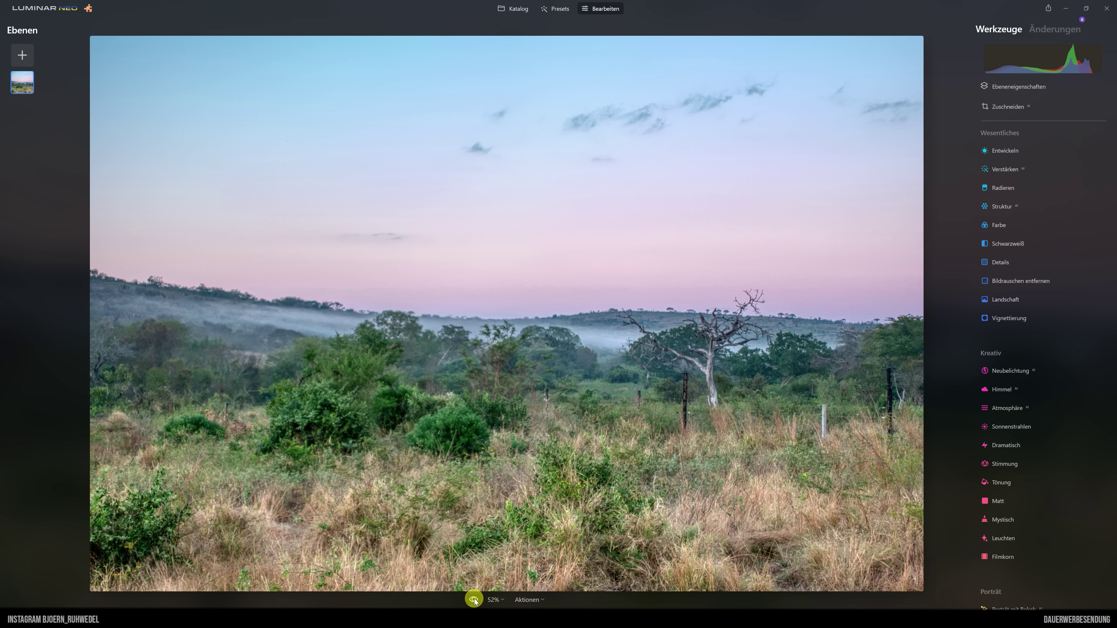
{"action": "left_click", "coordinate": [474, 599]}
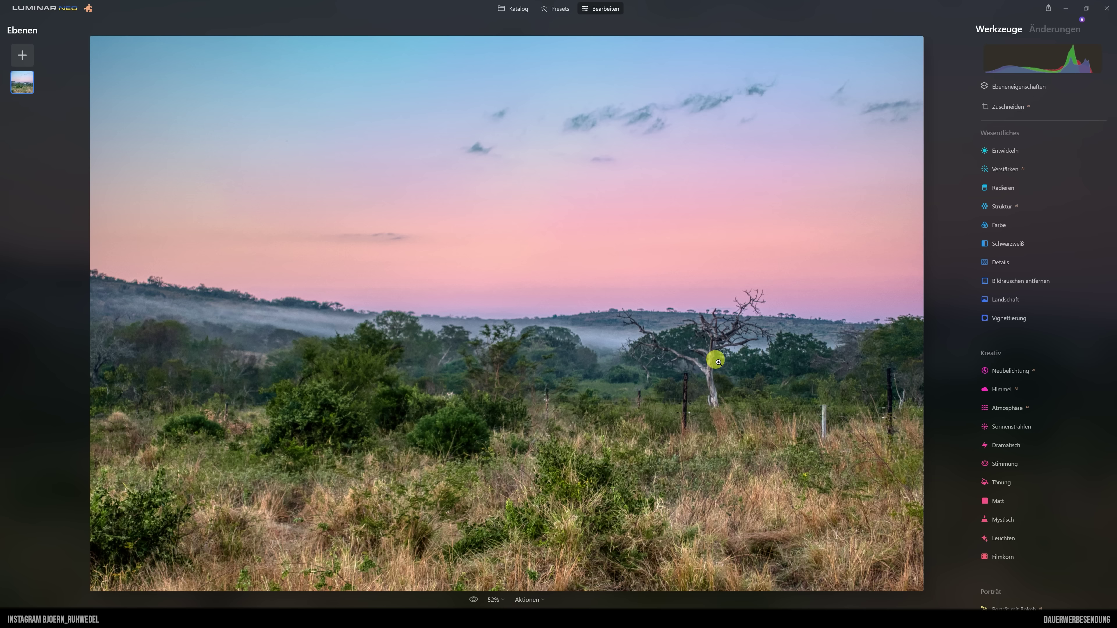
{"action": "left_click", "coordinate": [515, 9]}
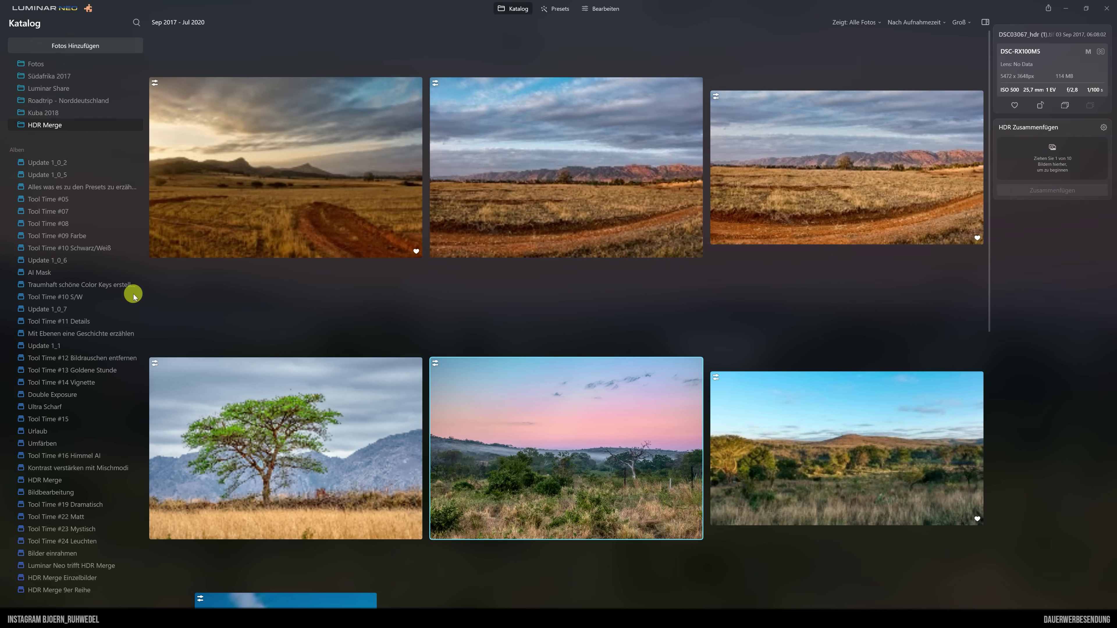
- Open the HDR Merge Einzelbilder album, previewing photos before returning to its three-photo grid
{"action": "left_click", "coordinate": [74, 580]}
{"action": "left_click", "coordinate": [542, 154]}
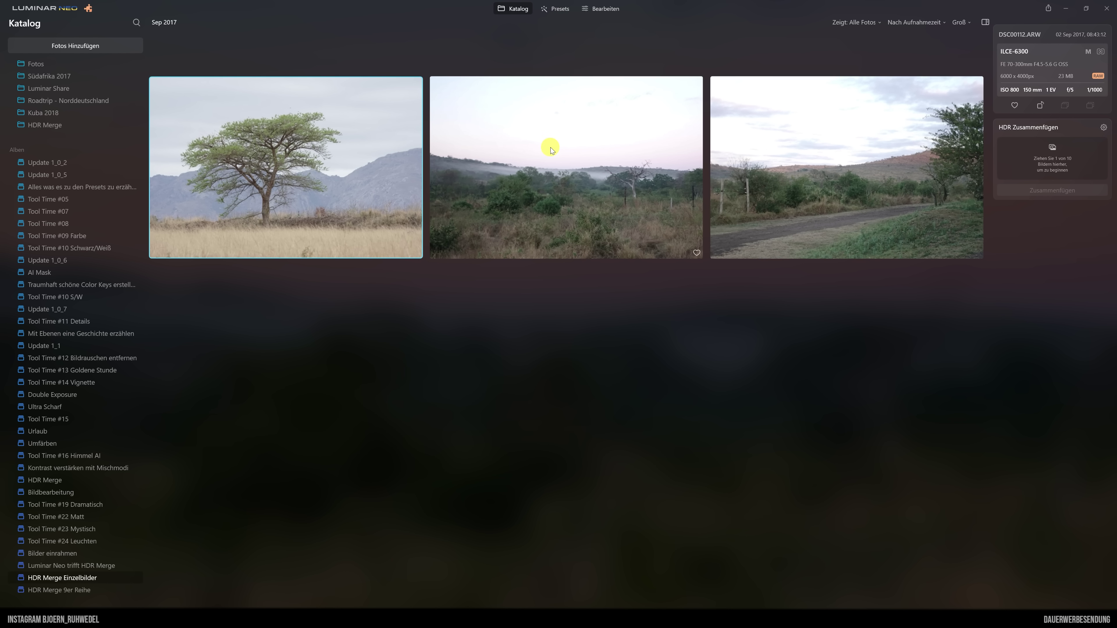
{"action": "double_click", "coordinate": [550, 166]}
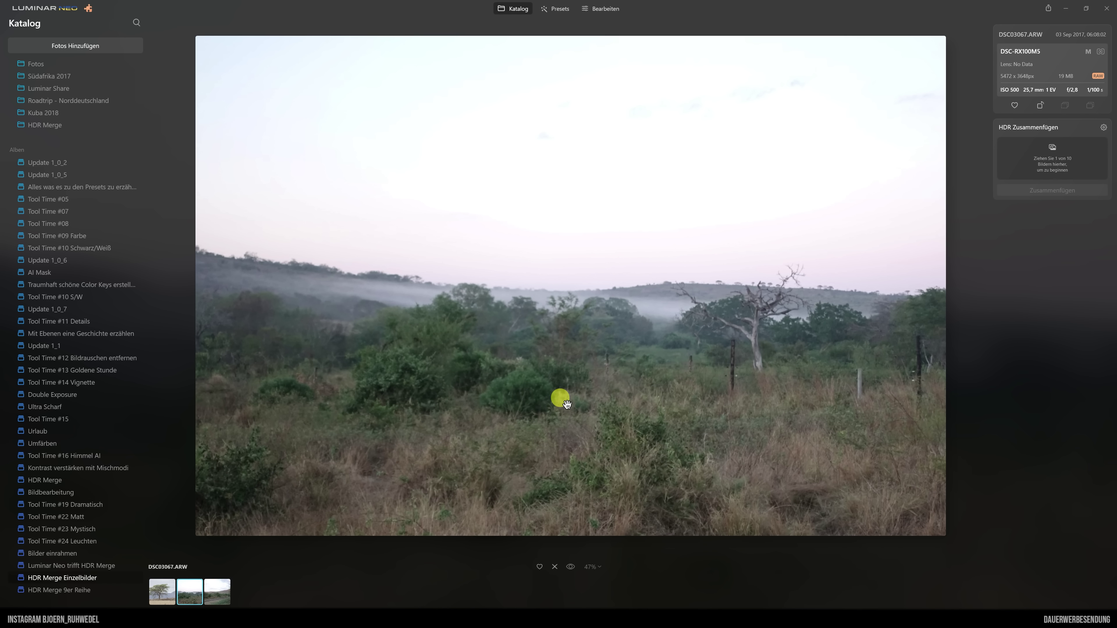
{"action": "left_click", "coordinate": [44, 125]}
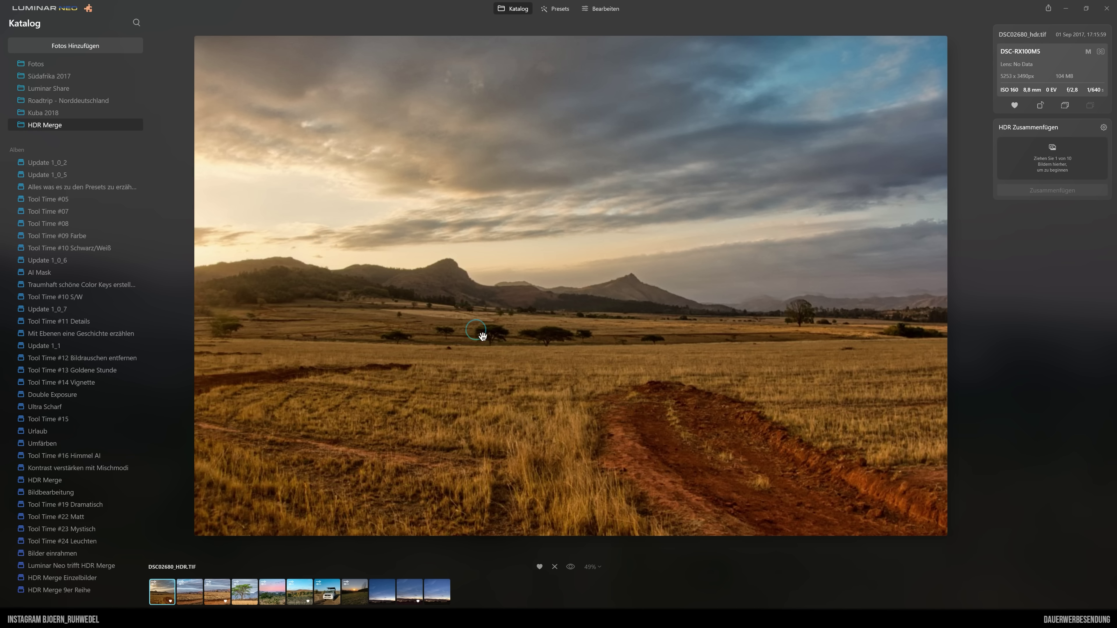
{"action": "left_click", "coordinate": [274, 592]}
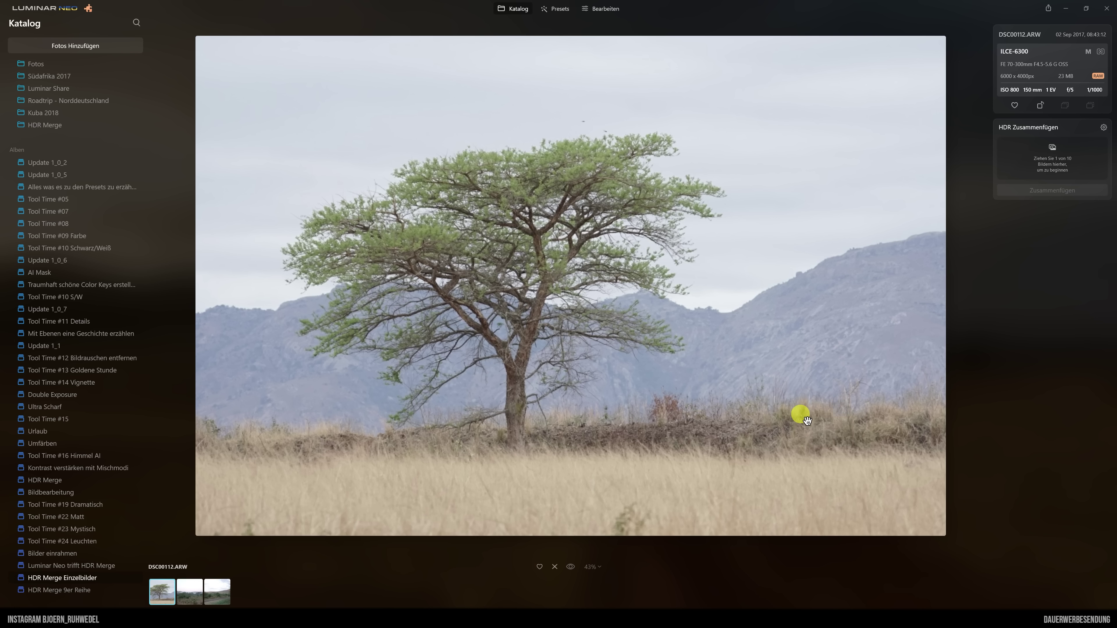
{"action": "double_click", "coordinate": [882, 415]}
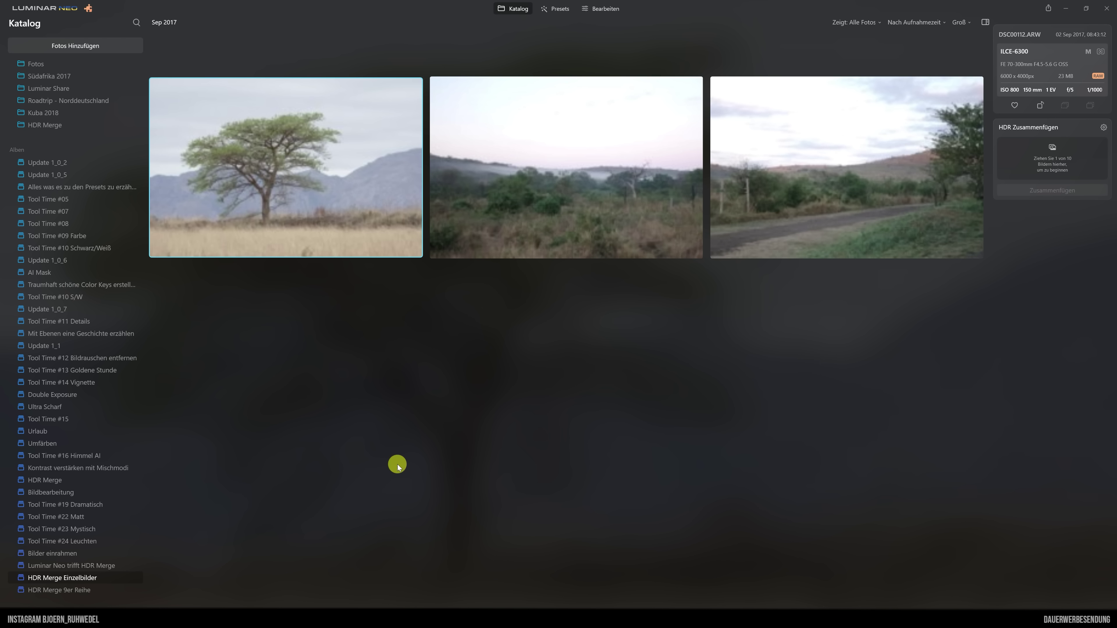
- Open the HDR Merge 9er Reihe album and check the first six brackets' EV values
{"action": "left_click", "coordinate": [65, 589]}
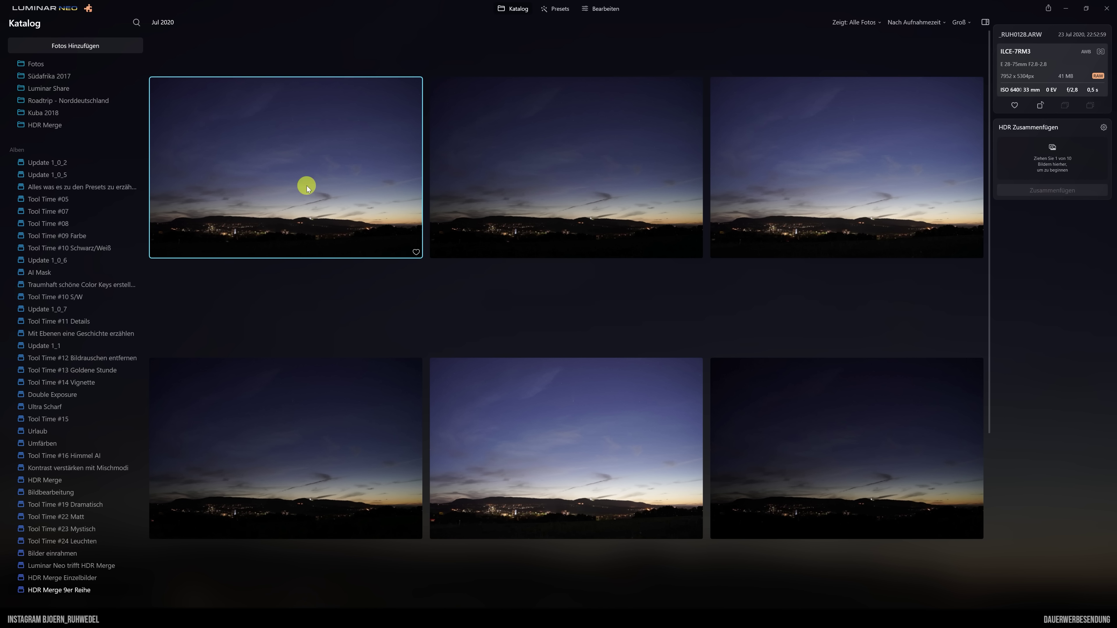
{"action": "mouse_move", "coordinate": [567, 168]}
{"action": "left_click", "coordinate": [568, 146]}
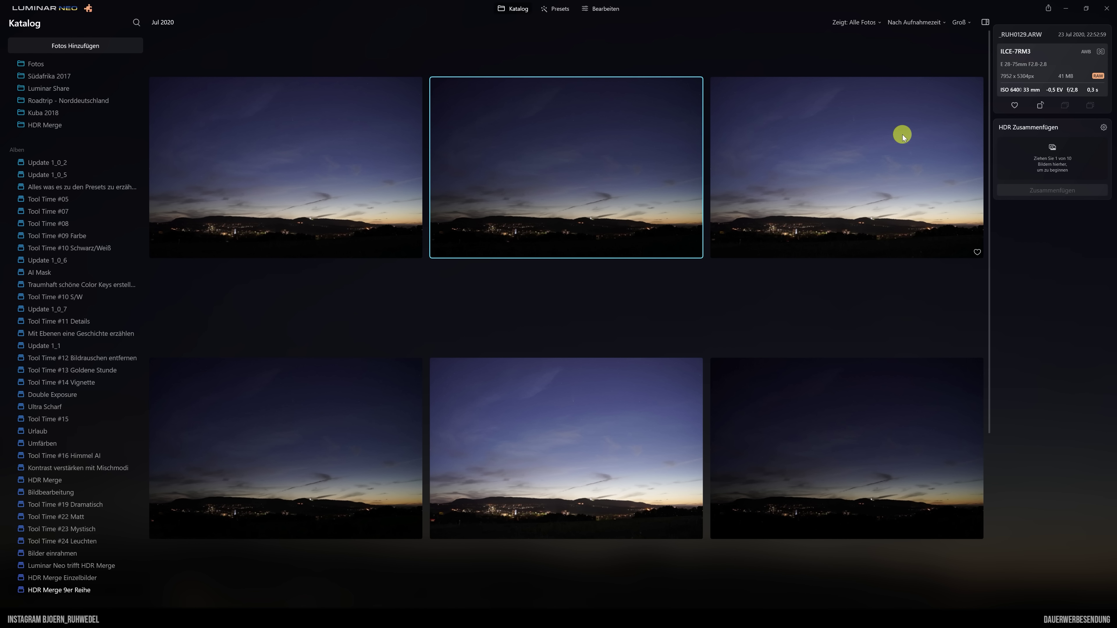
{"action": "left_click", "coordinate": [893, 130]}
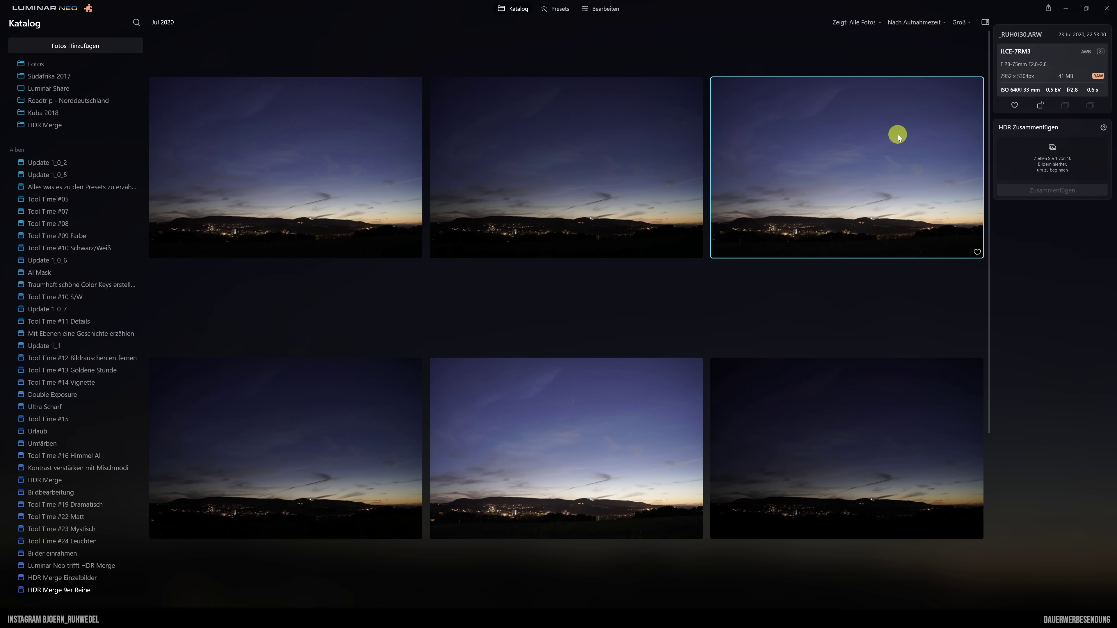
{"action": "mouse_move", "coordinate": [285, 447]}
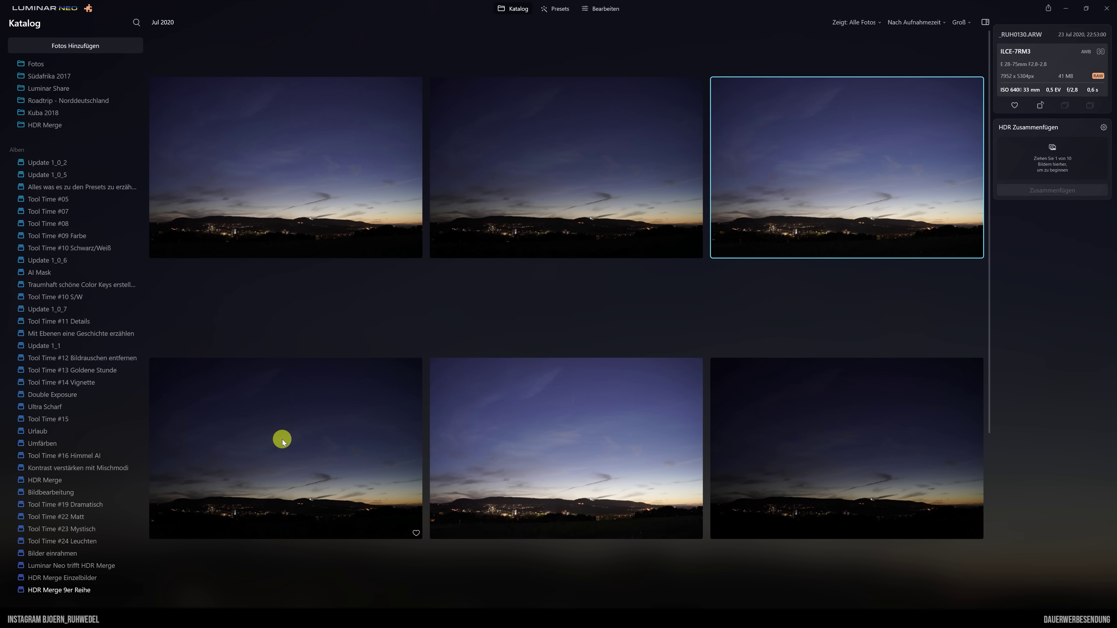
{"action": "left_click", "coordinate": [288, 434]}
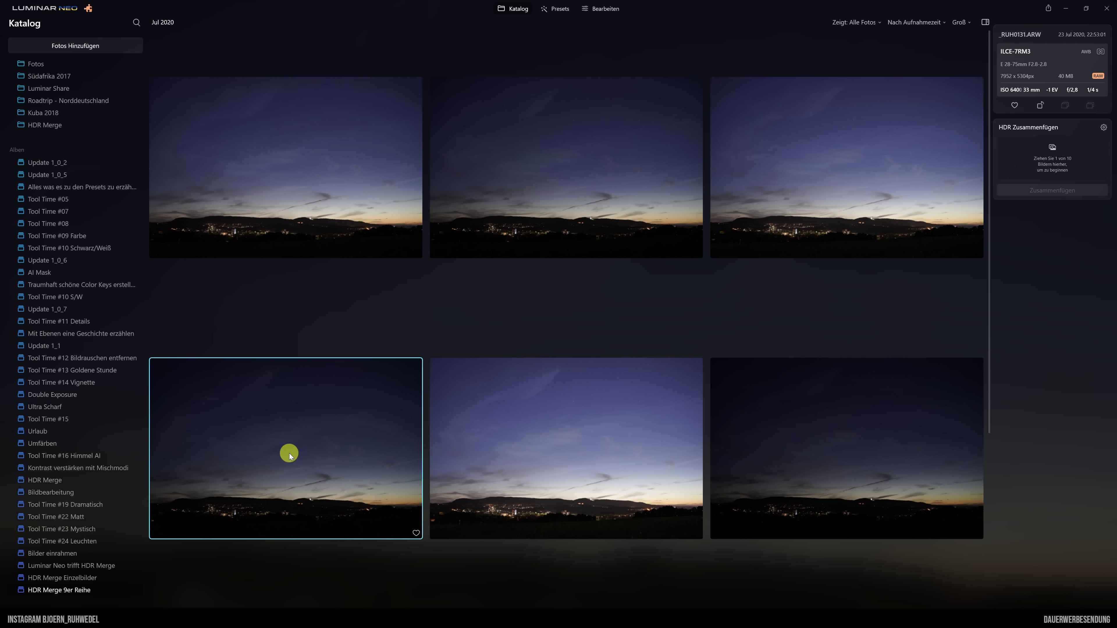
{"action": "left_click", "coordinate": [517, 414]}
{"action": "left_click", "coordinate": [854, 452]}
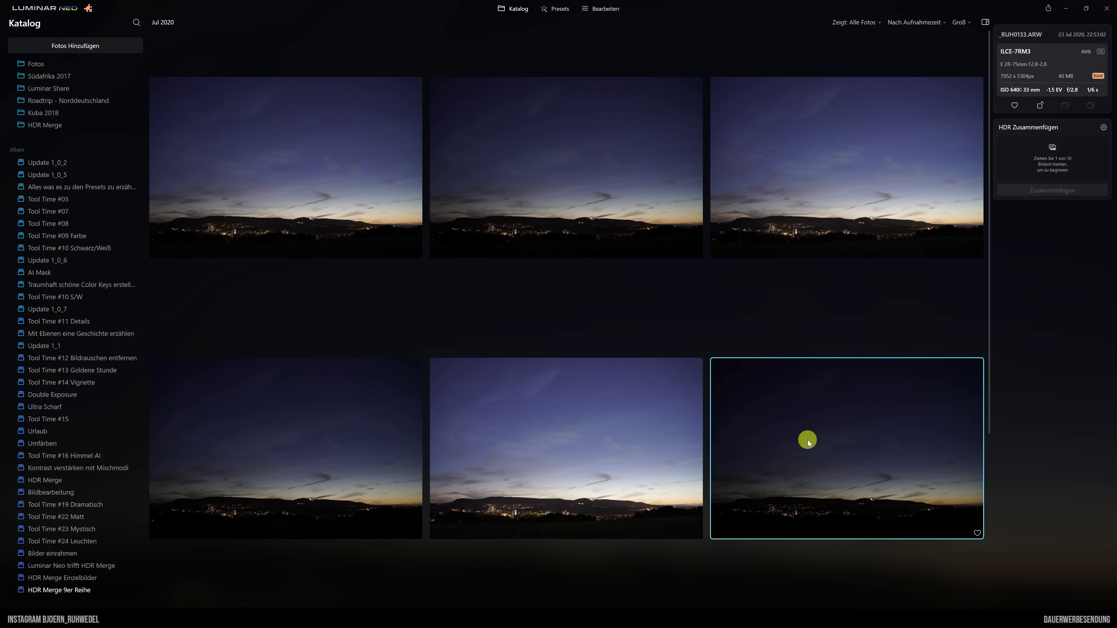
- Check the remaining brackets' exposures, including the -2 EV frame, and select all nine
{"action": "scroll", "coordinate": [808, 440], "scroll_direction": "down", "scroll_amount": 5}
{"action": "left_click", "coordinate": [260, 441]}
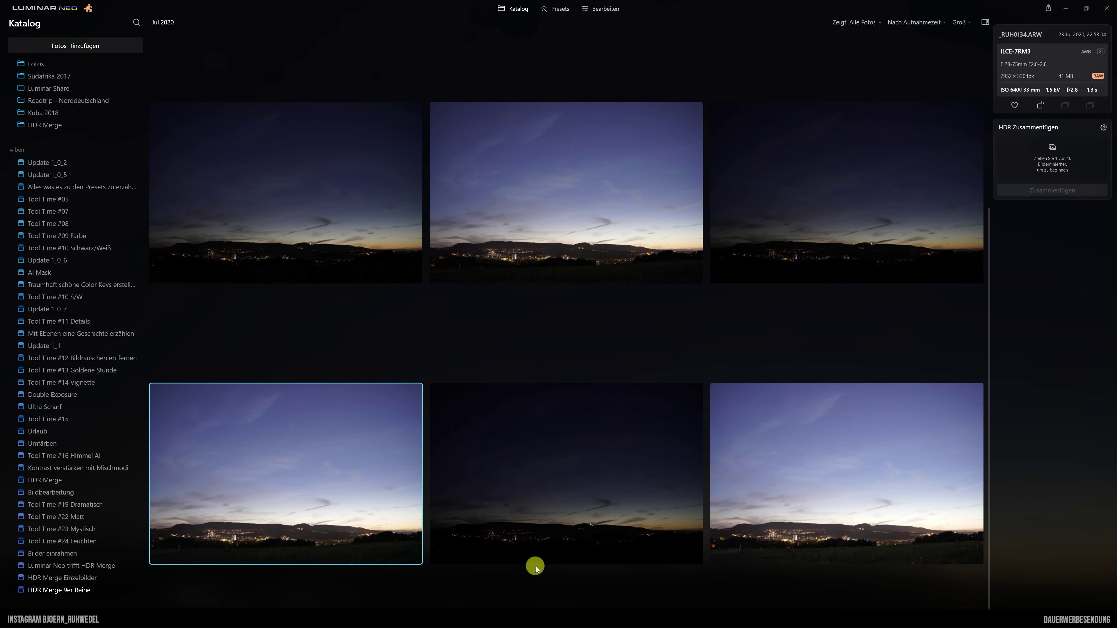
{"action": "left_click", "coordinate": [552, 460]}
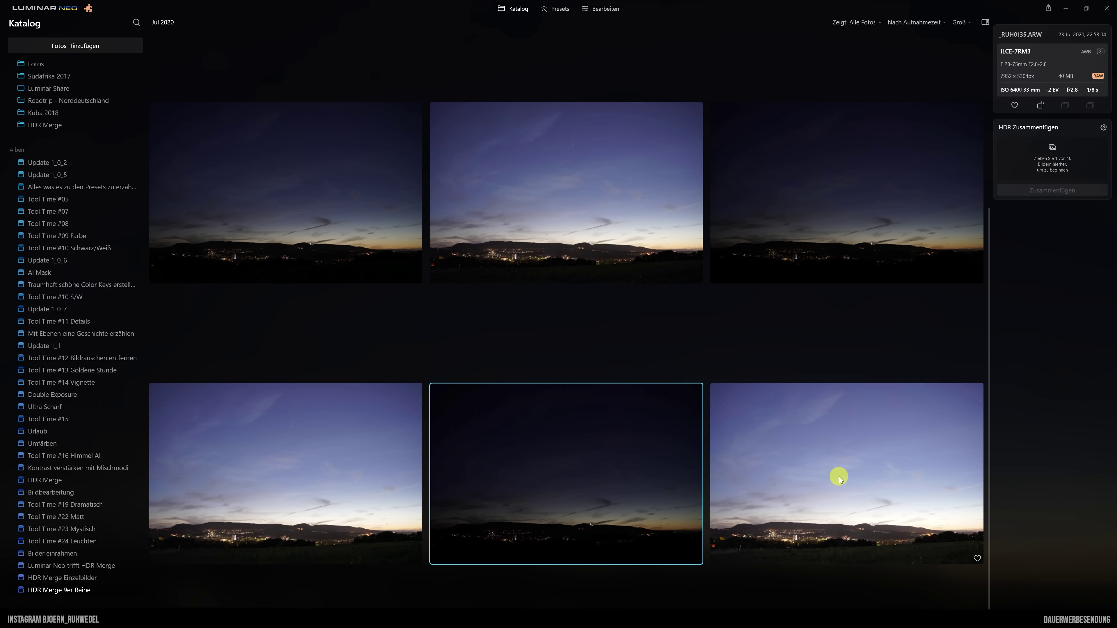
{"action": "left_click", "coordinate": [841, 457]}
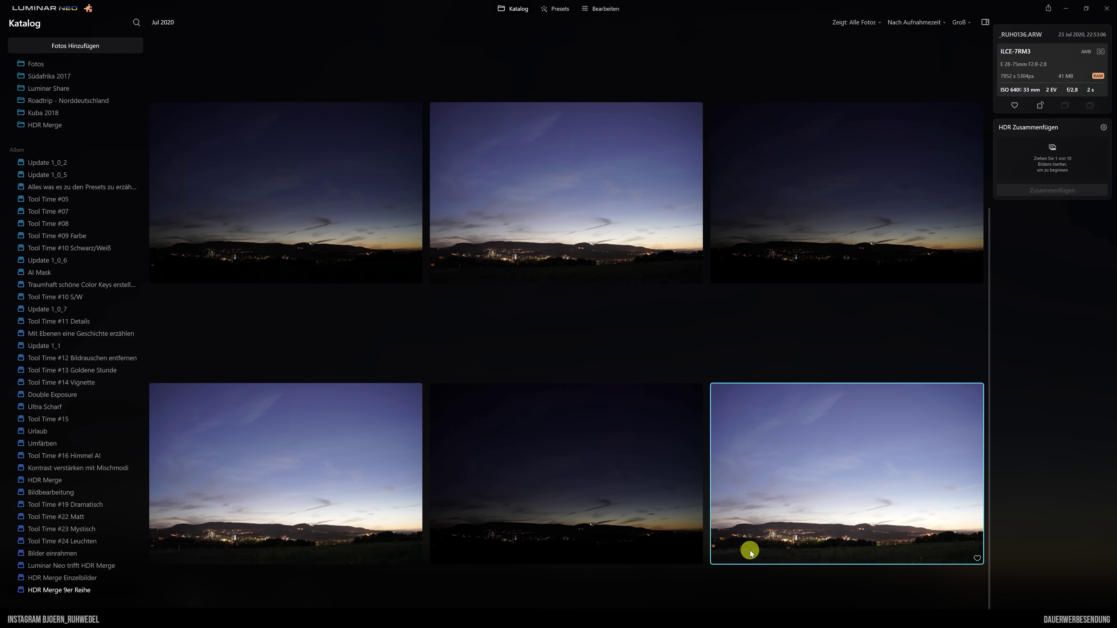
{"action": "scroll", "coordinate": [770, 502], "scroll_direction": "down", "scroll_amount": 6}
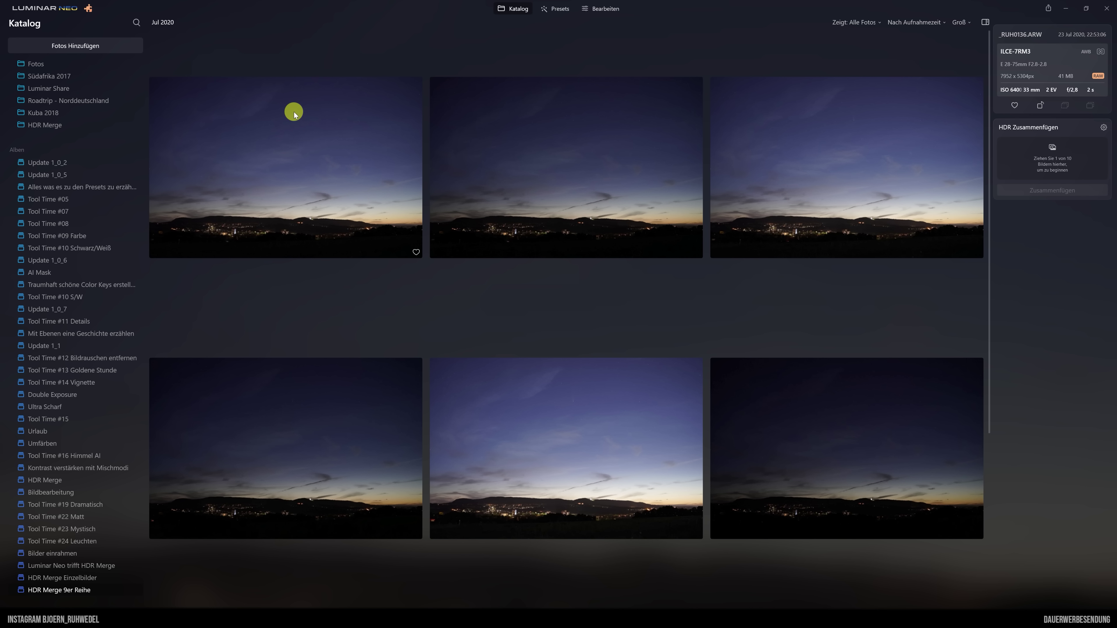
{"action": "left_click", "coordinate": [284, 110]}
{"action": "scroll", "coordinate": [892, 394], "scroll_direction": "down", "scroll_amount": 5}
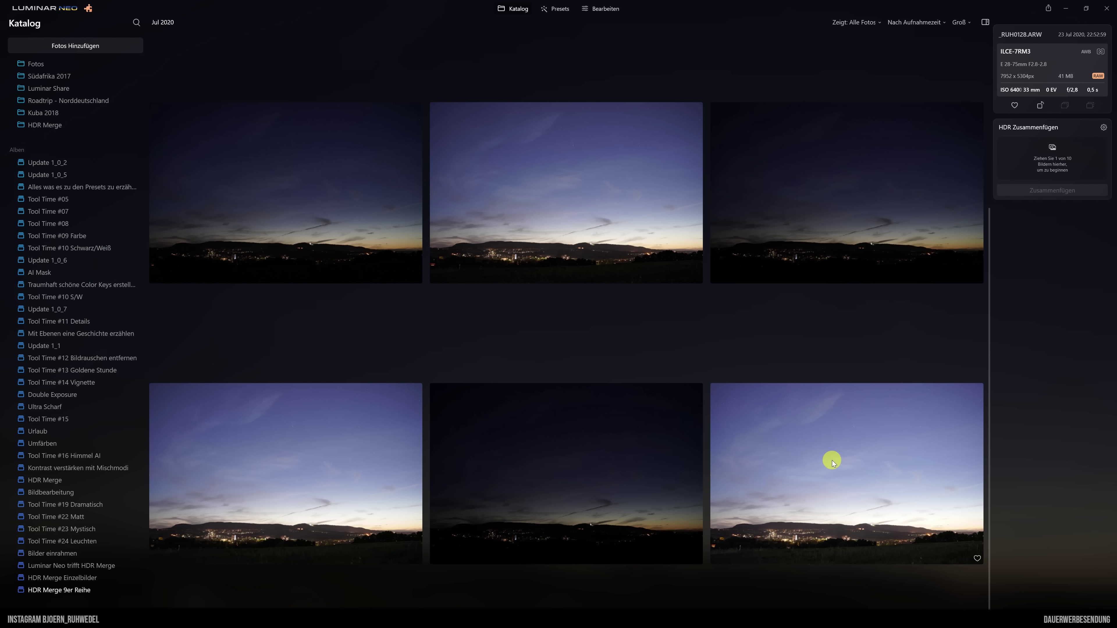
{"action": "left_click", "coordinate": [843, 439], "text": "shift"}
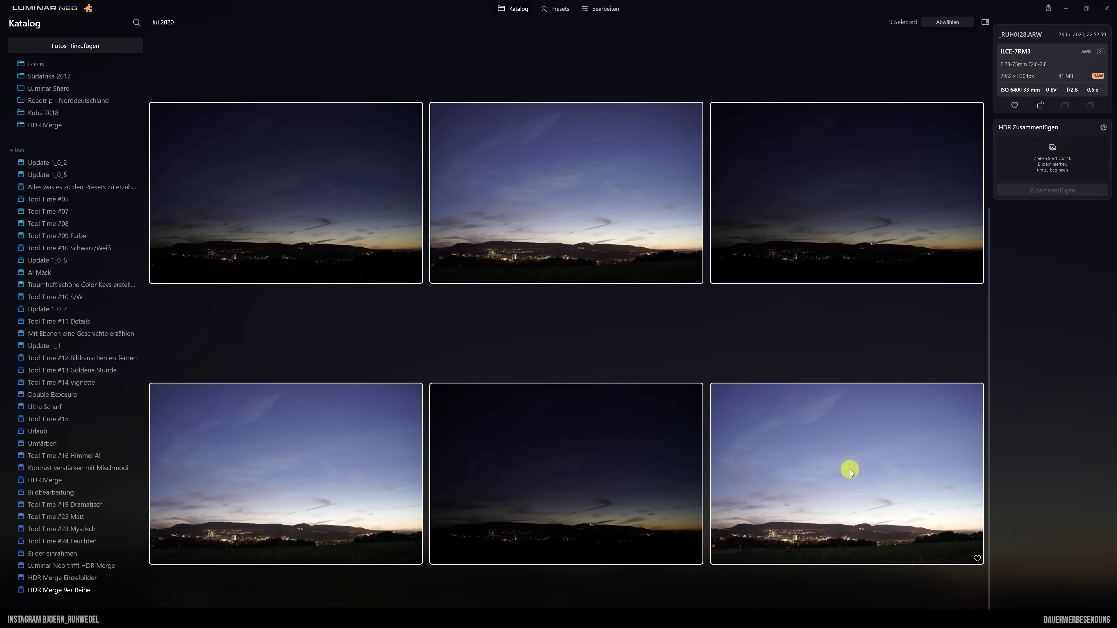
- Load the nine dusk exposures into HDR Zusammenfügen, browse the darker frames, and show merge settings
{"action": "scroll", "coordinate": [850, 469], "scroll_direction": "up", "scroll_amount": 5}
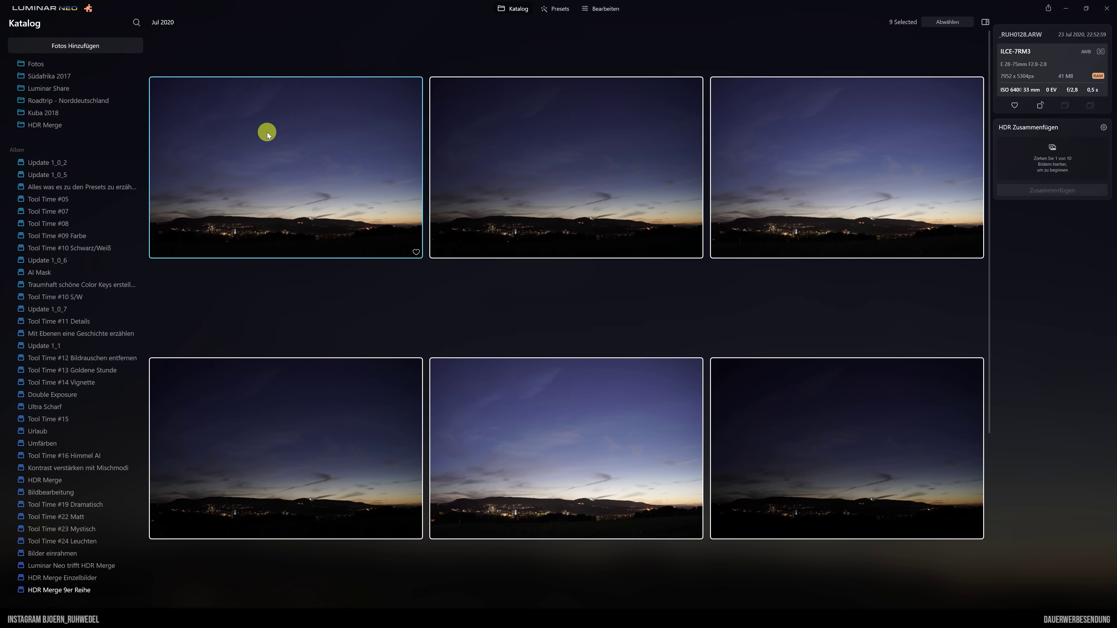
{"action": "left_click_drag", "start_coordinate": [267, 132], "coordinate": [1054, 160]}
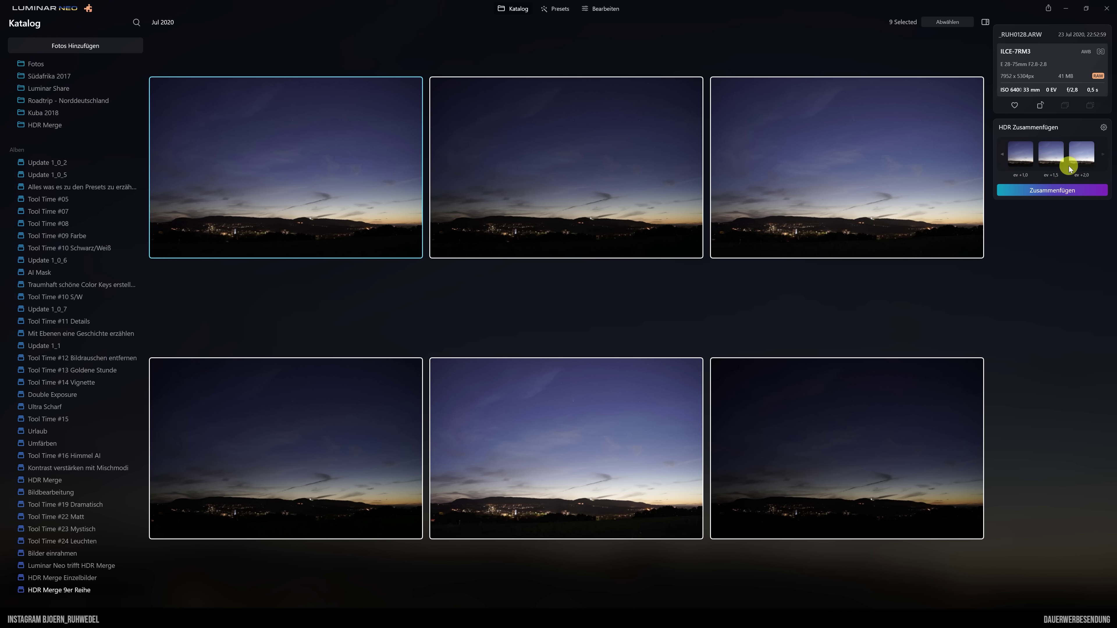
{"action": "left_click", "coordinate": [1003, 154]}
{"action": "left_click", "coordinate": [1003, 155]}
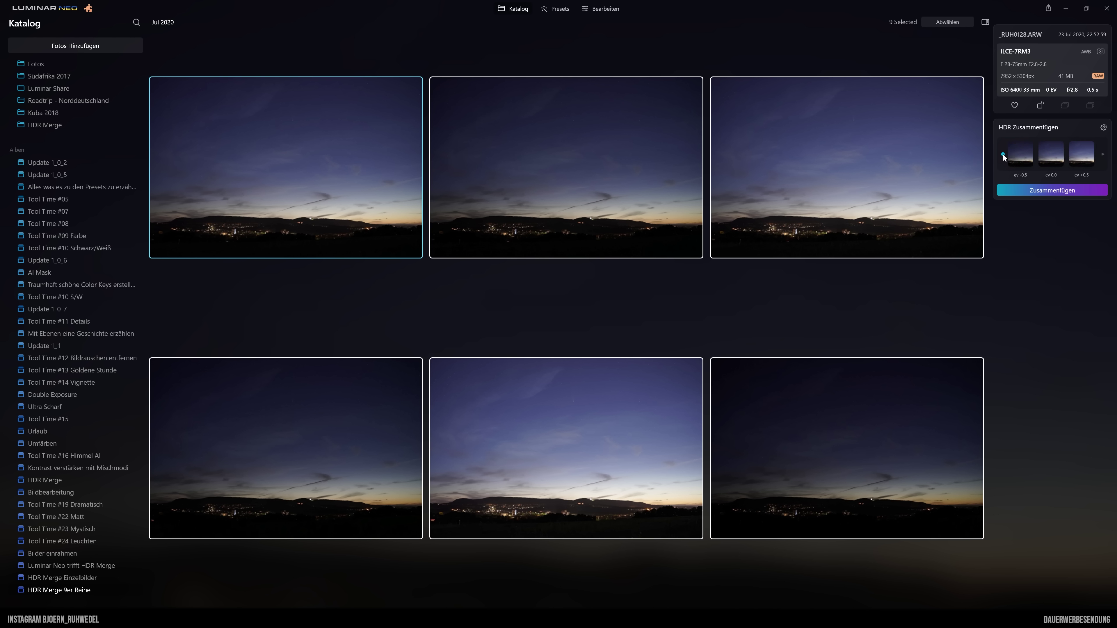
{"action": "left_click", "coordinate": [1003, 155]}
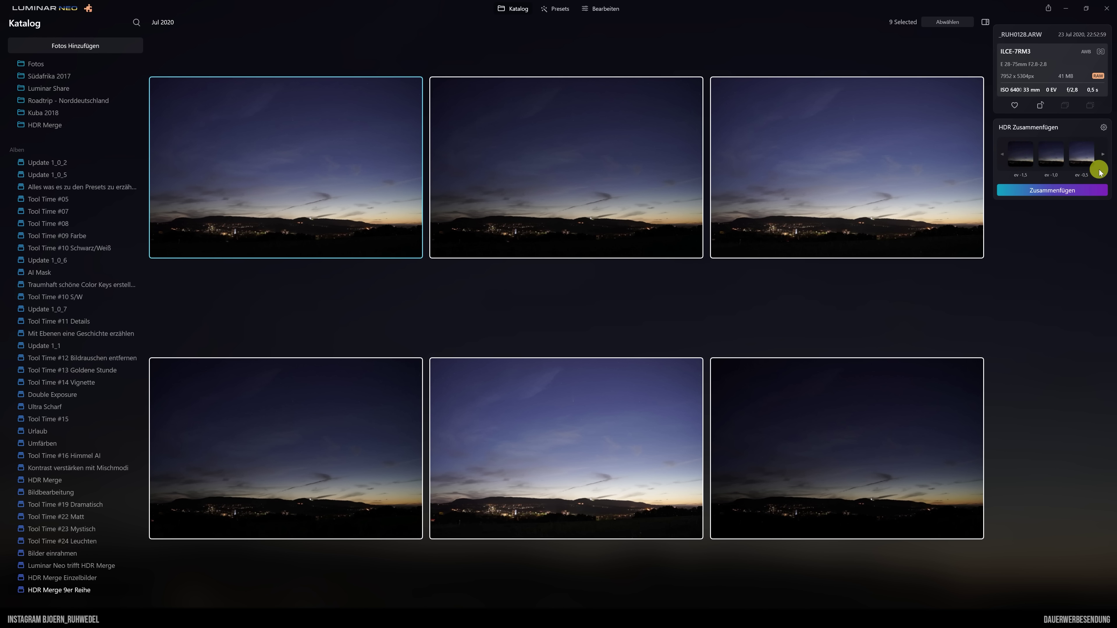
{"action": "left_click", "coordinate": [1103, 128]}
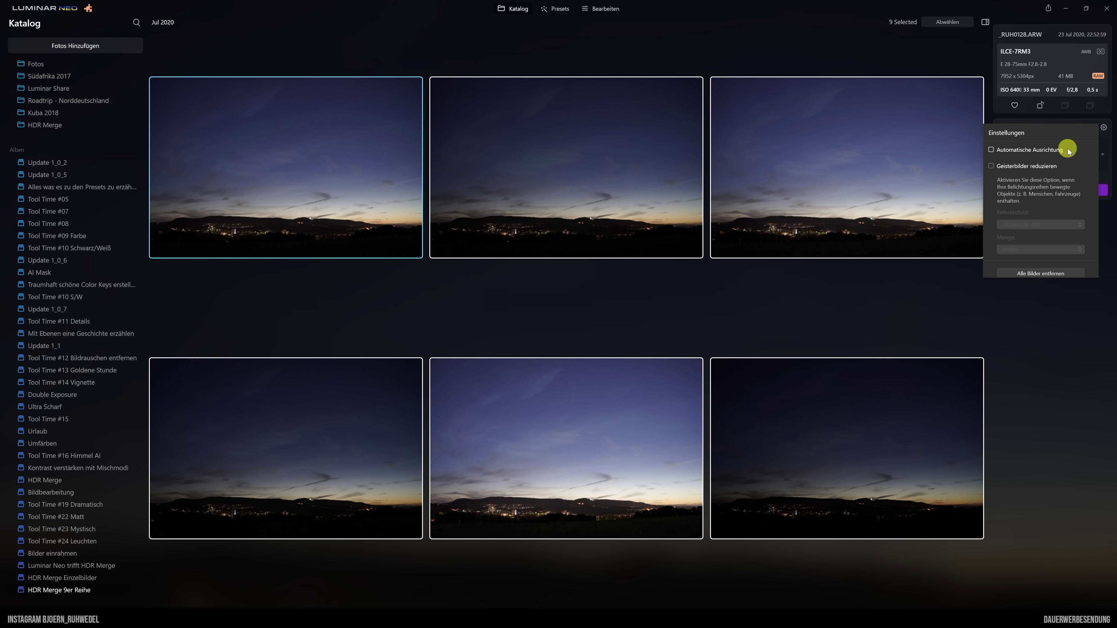
- Enable auto alignment and ghost reduction with reference _RUH0132 (1,0) at Mittel strength
{"action": "left_click", "coordinate": [991, 151]}
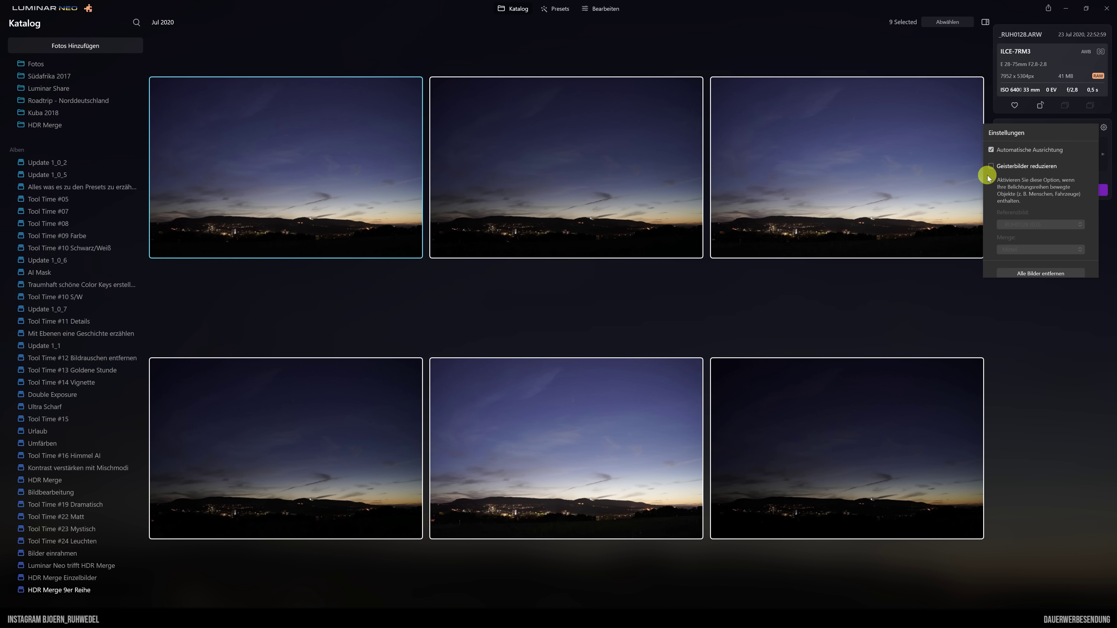
{"action": "left_click", "coordinate": [993, 166]}
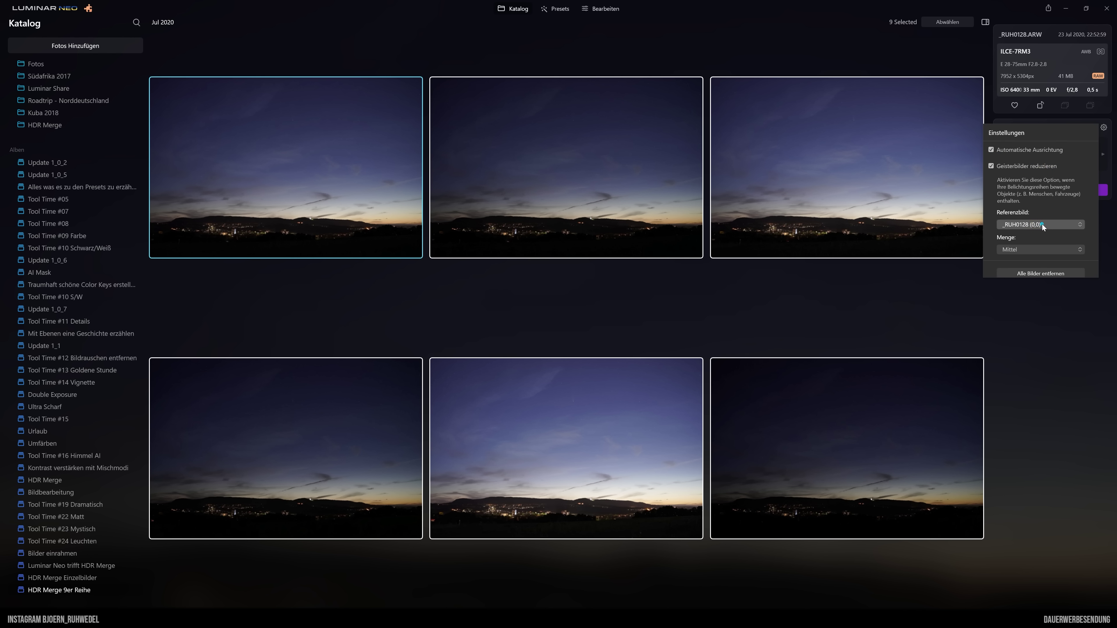
{"action": "left_click", "coordinate": [1040, 225]}
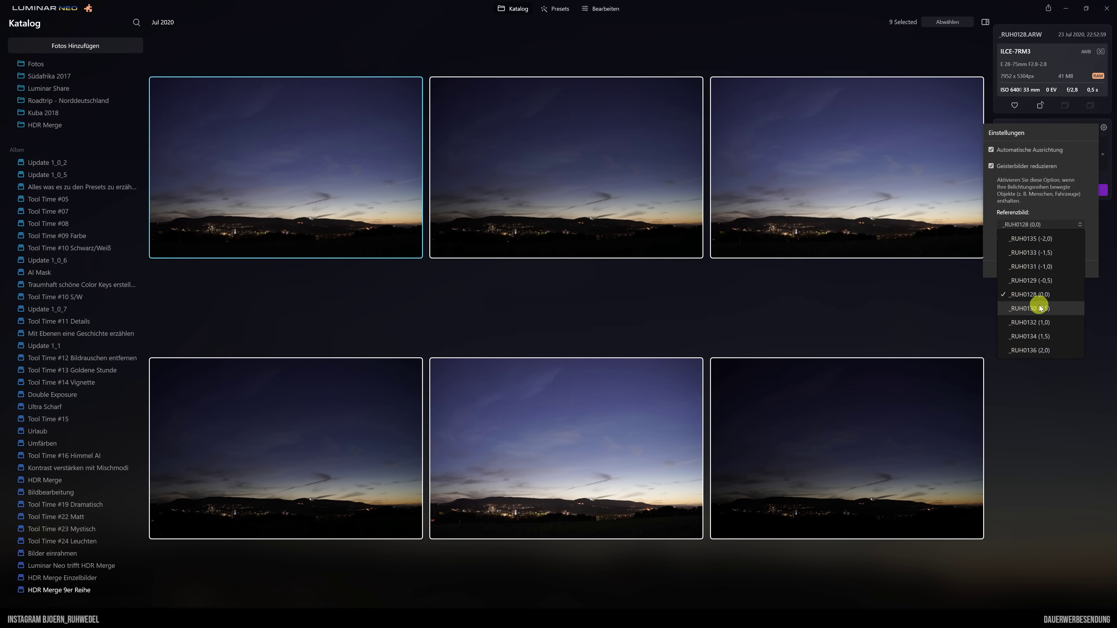
{"action": "left_click", "coordinate": [1025, 323]}
{"action": "left_click", "coordinate": [1025, 250]}
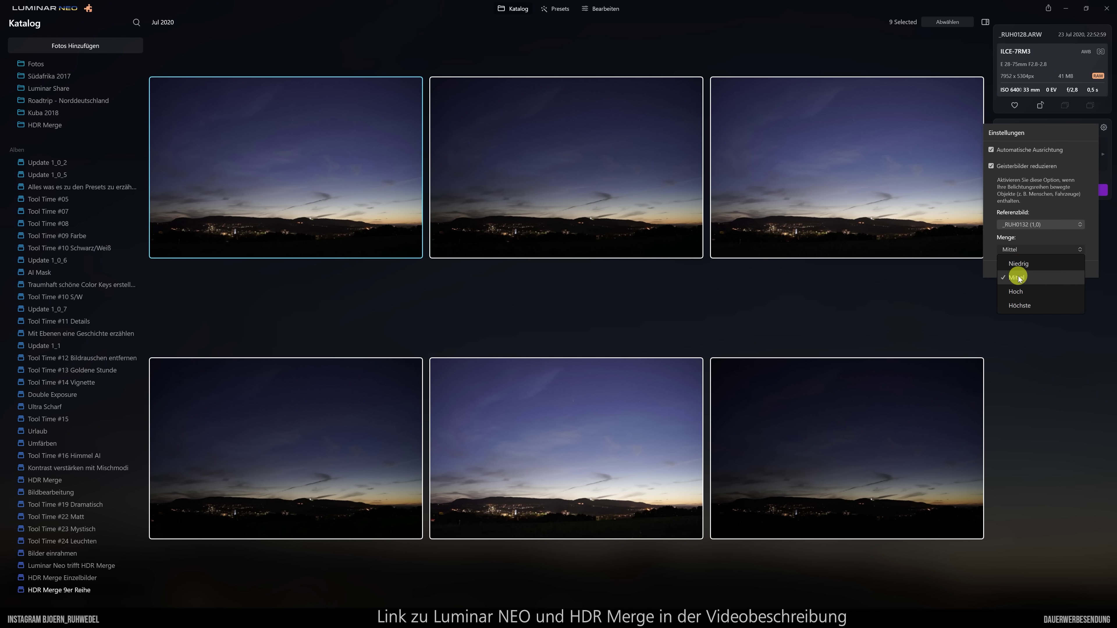
{"action": "left_click", "coordinate": [1019, 278]}
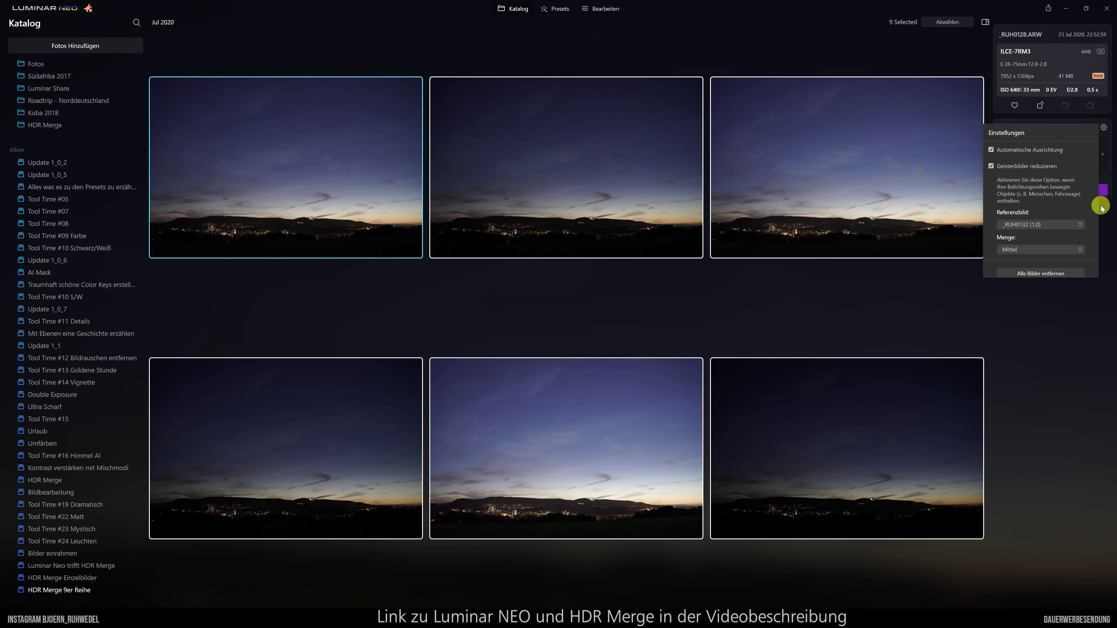
{"action": "left_click", "coordinate": [1058, 308]}
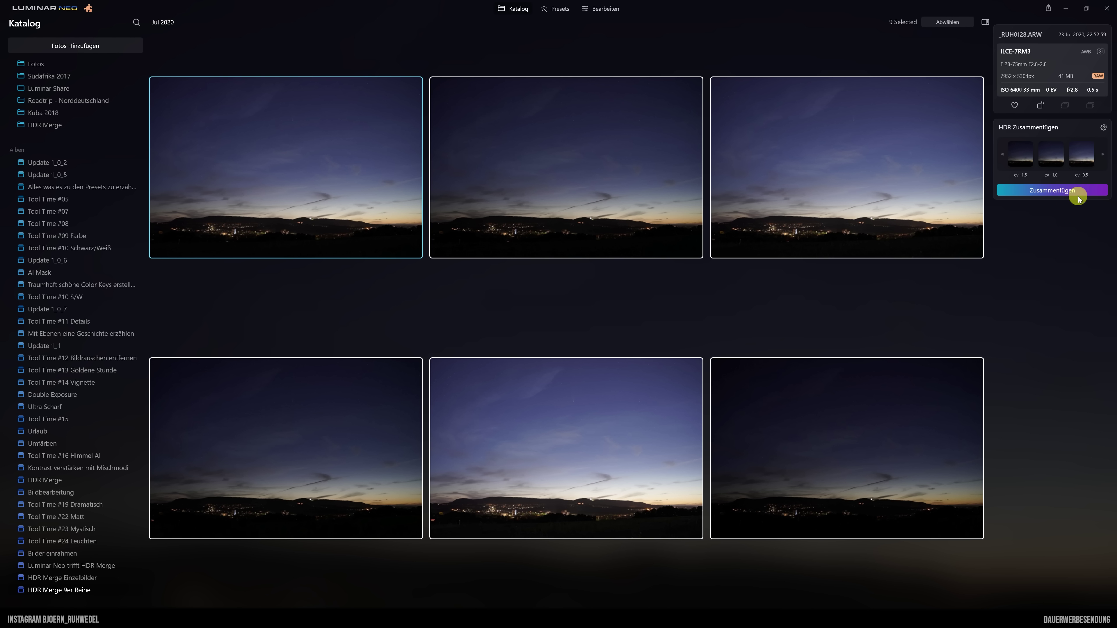
- Merge the nine dusk exposures into an HDR image
{"action": "left_click", "coordinate": [1048, 189]}
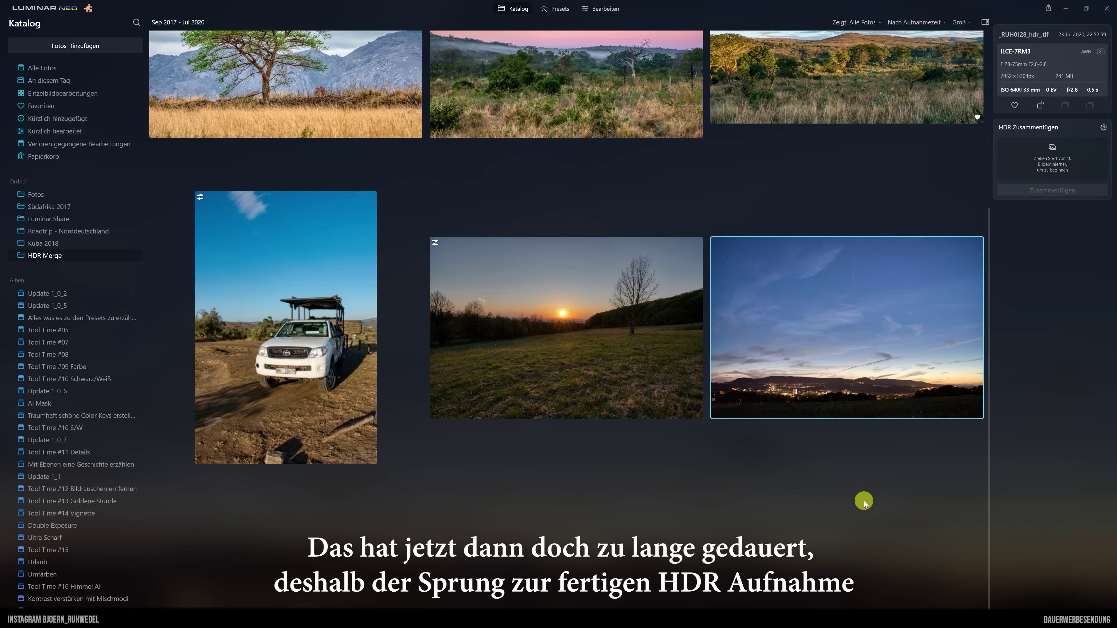
- Open the merged night town image large and switch it into the Edit view
{"action": "mouse_move", "coordinate": [859, 311]}
{"action": "double_click", "coordinate": [840, 307]}
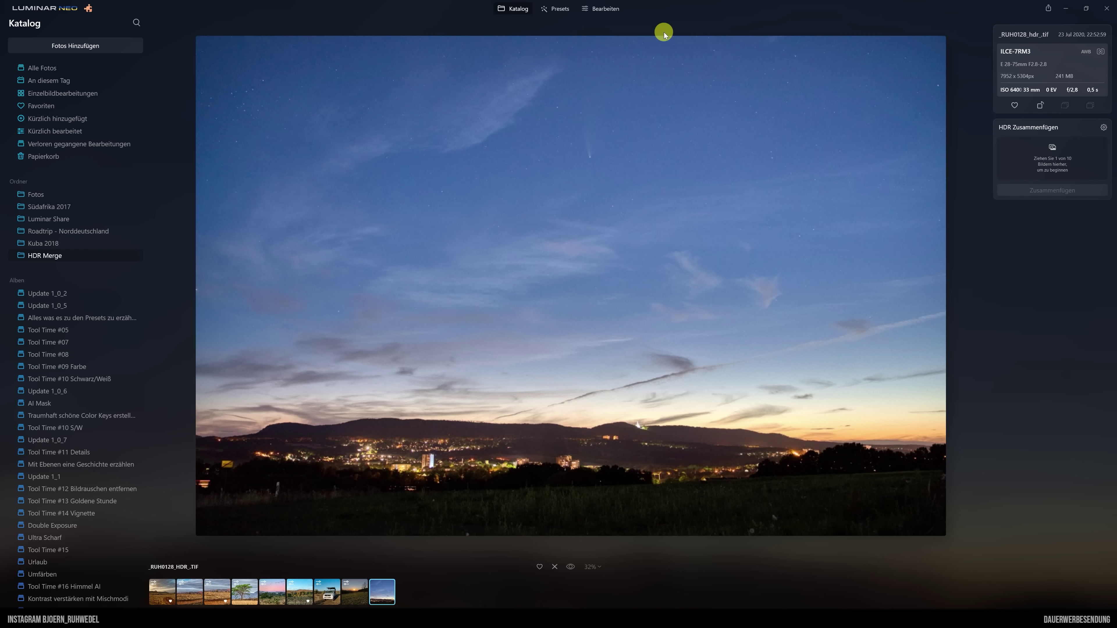
{"action": "left_click", "coordinate": [612, 9]}
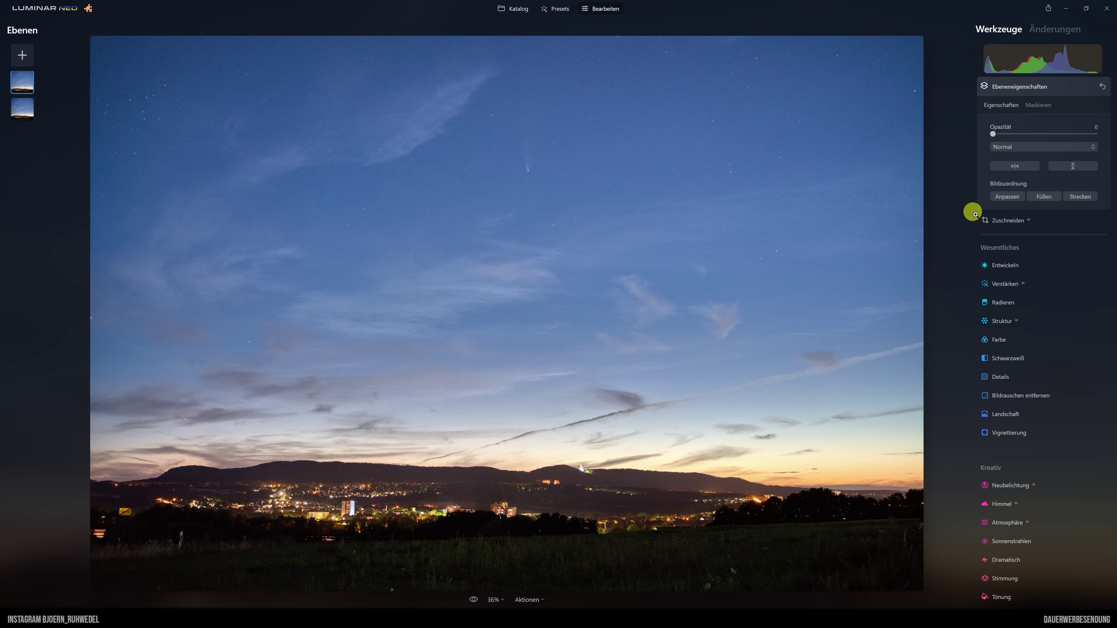
- Blend the top layer in Multiplizieren mode at 77 opacity
{"action": "left_click", "coordinate": [1031, 149]}
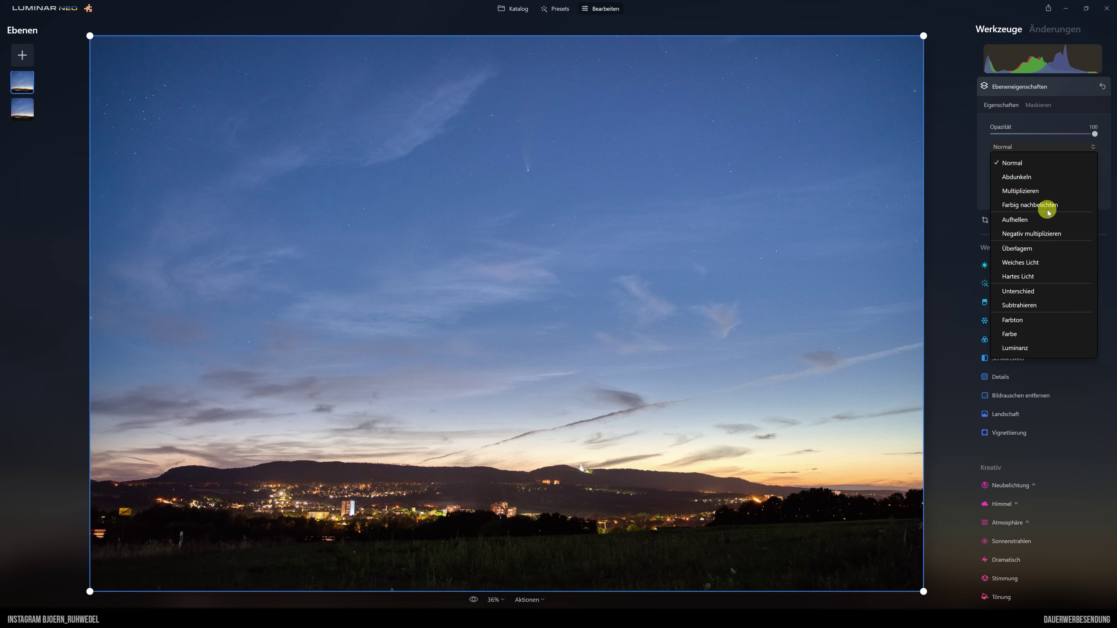
{"action": "left_click", "coordinate": [1032, 192]}
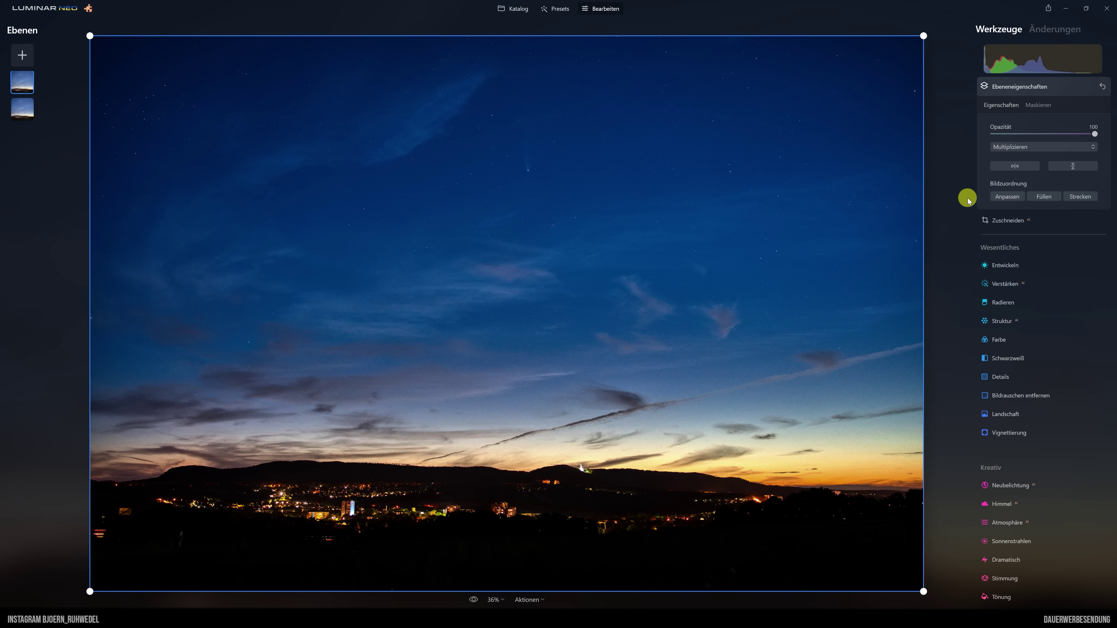
{"action": "left_click_drag", "start_coordinate": [1095, 134], "coordinate": [1072, 139]}
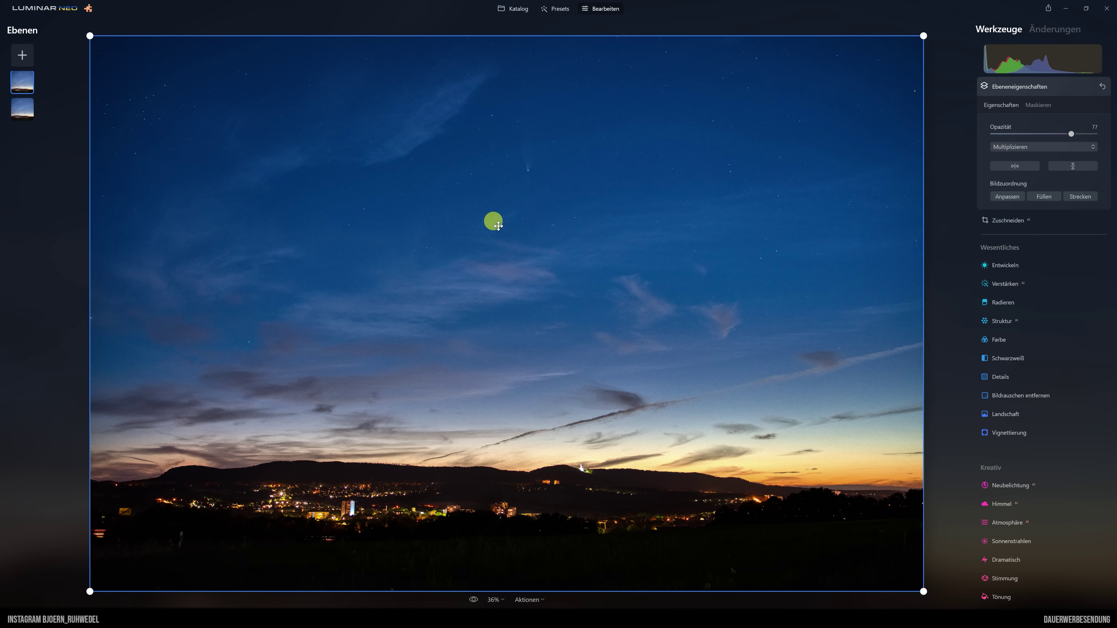
{"action": "left_click", "coordinate": [1017, 90]}
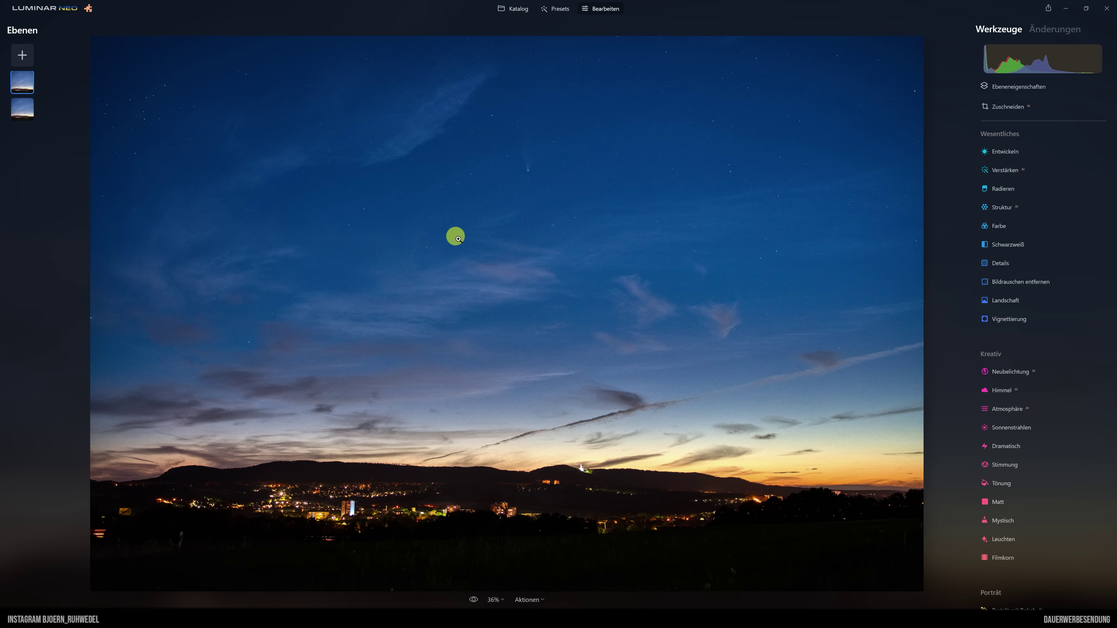
- Denoise the town image with luminance about 20 and colour noise reduction 10
{"action": "left_click", "coordinate": [1010, 283]}
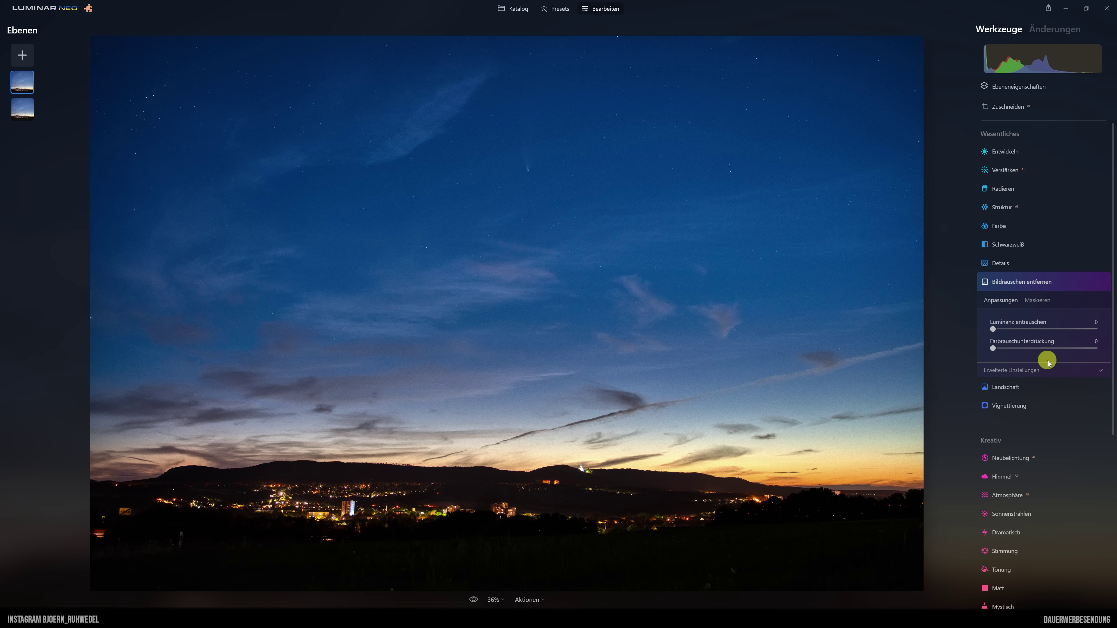
{"action": "left_click", "coordinate": [994, 329]}
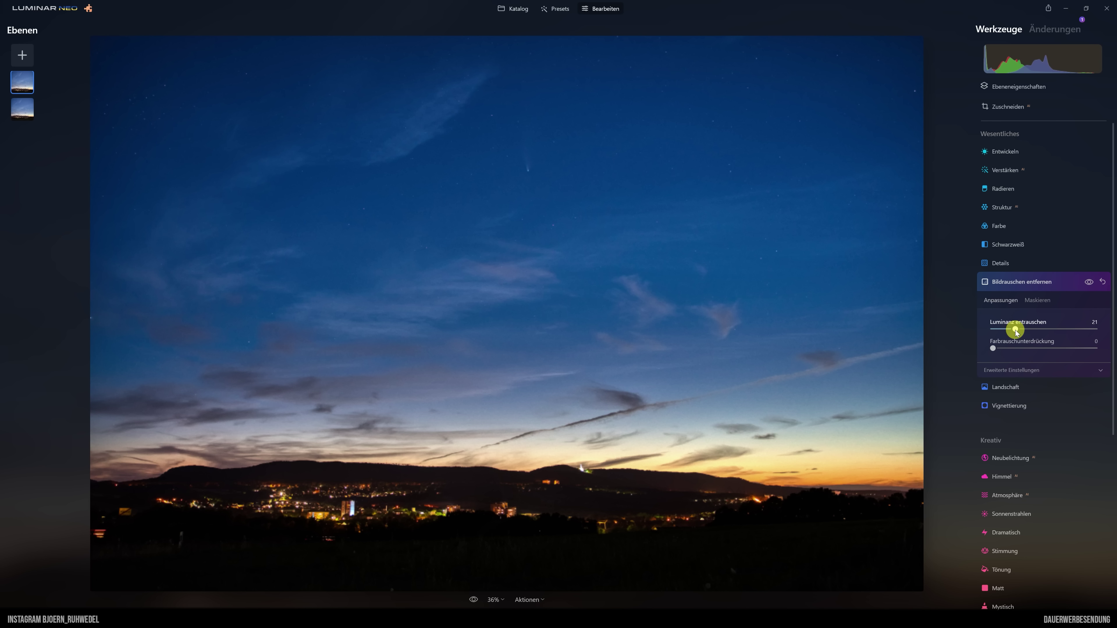
{"action": "mouse_move", "coordinate": [1016, 331]}
{"action": "left_mouse_down"}
{"action": "mouse_move", "coordinate": [1005, 349]}
{"action": "mouse_move", "coordinate": [1019, 352]}
{"action": "left_mouse_up"}
{"action": "left_click", "coordinate": [1023, 281]}
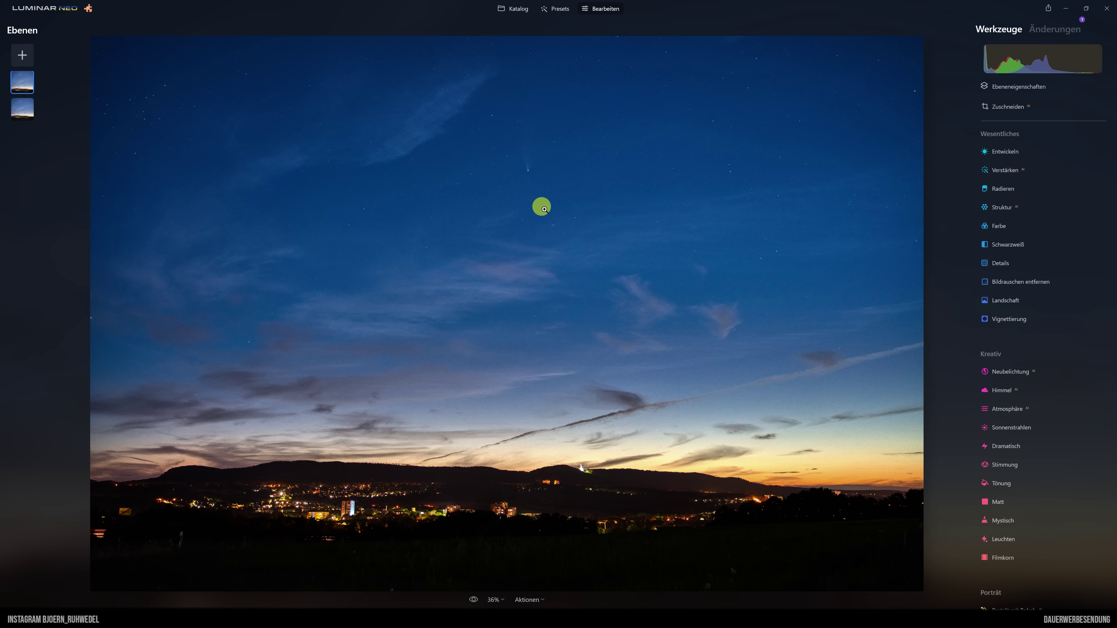
- Check the layer properties, then compare the edited town image against its unedited original
{"action": "left_click", "coordinate": [1026, 88]}
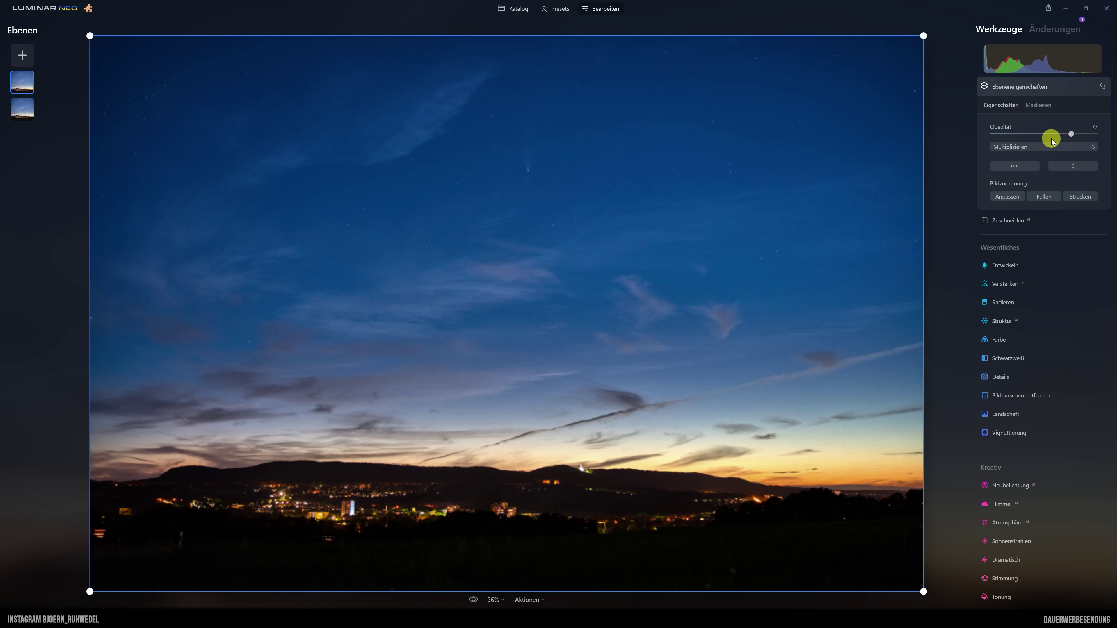
{"action": "left_click", "coordinate": [1017, 87]}
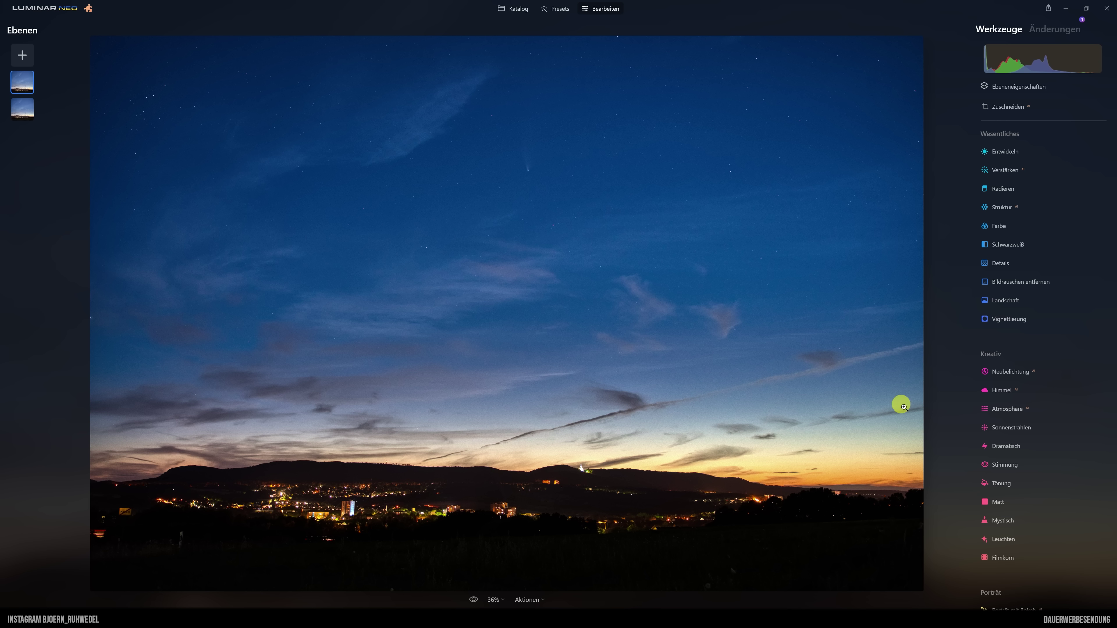
{"action": "left_click", "coordinate": [473, 600]}
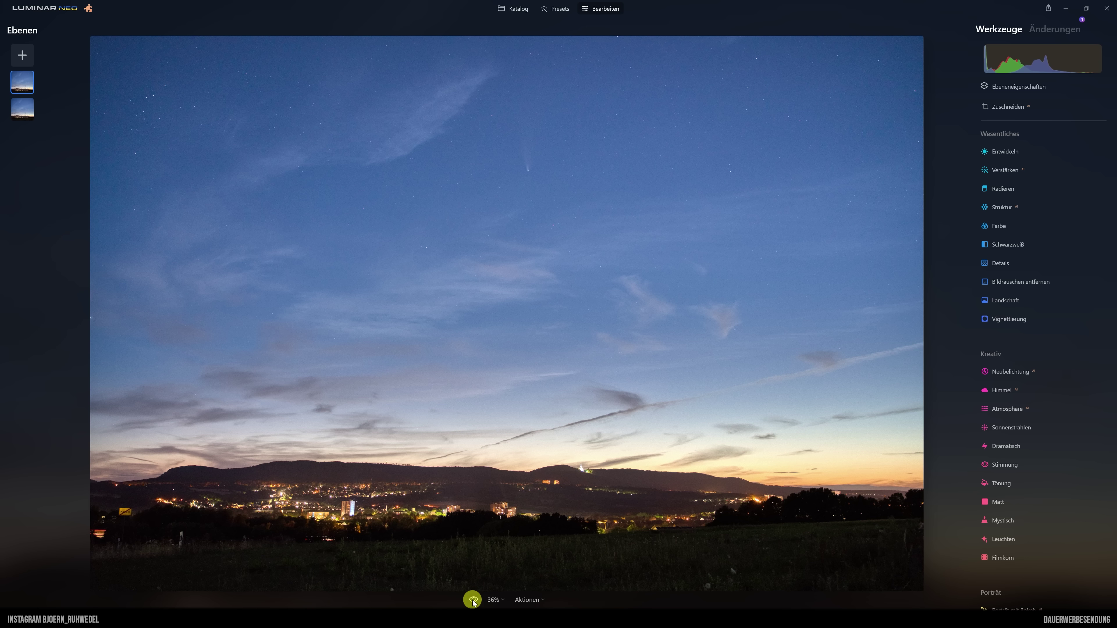
{"action": "left_click", "coordinate": [473, 600]}
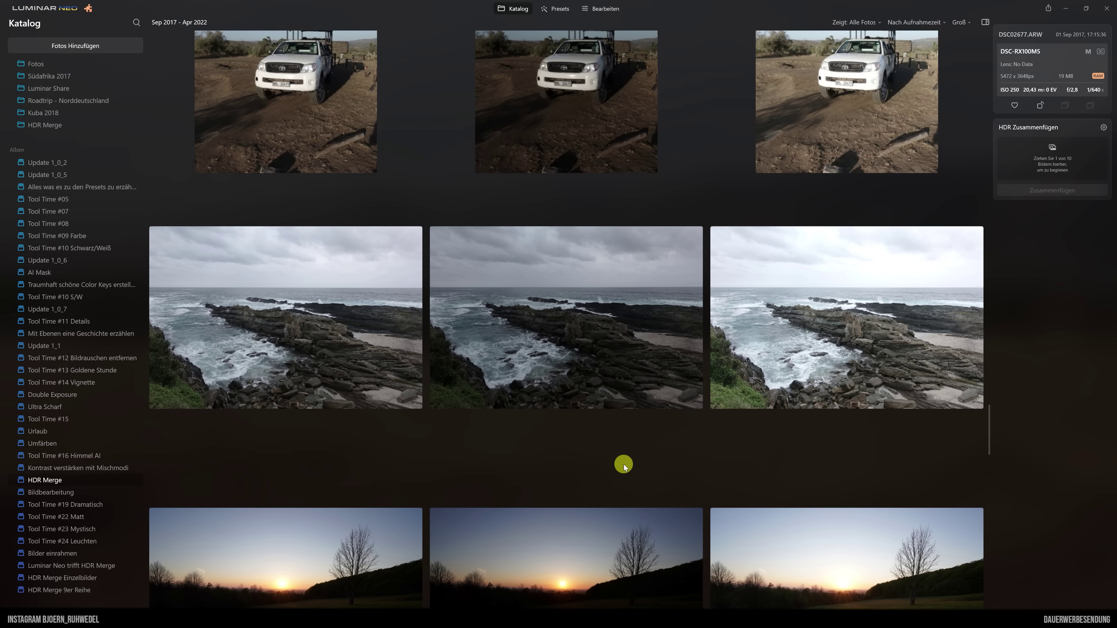
- Select the three rocky-coast exposures and load them into HDR Zusammenfügen
{"action": "left_click", "coordinate": [342, 296]}
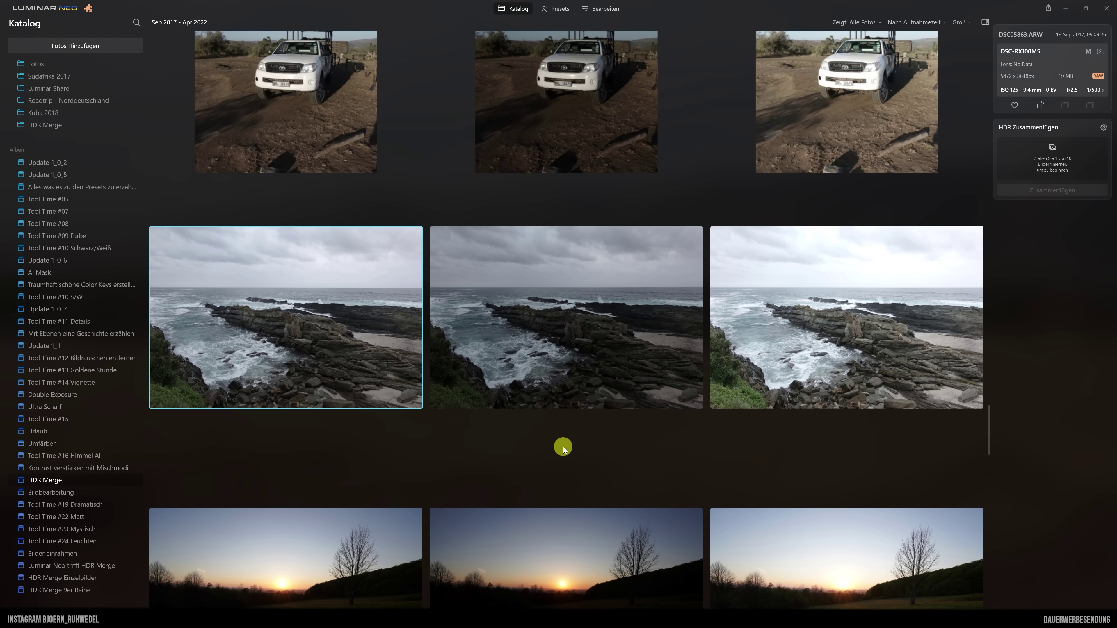
{"action": "left_click", "coordinate": [571, 278]}
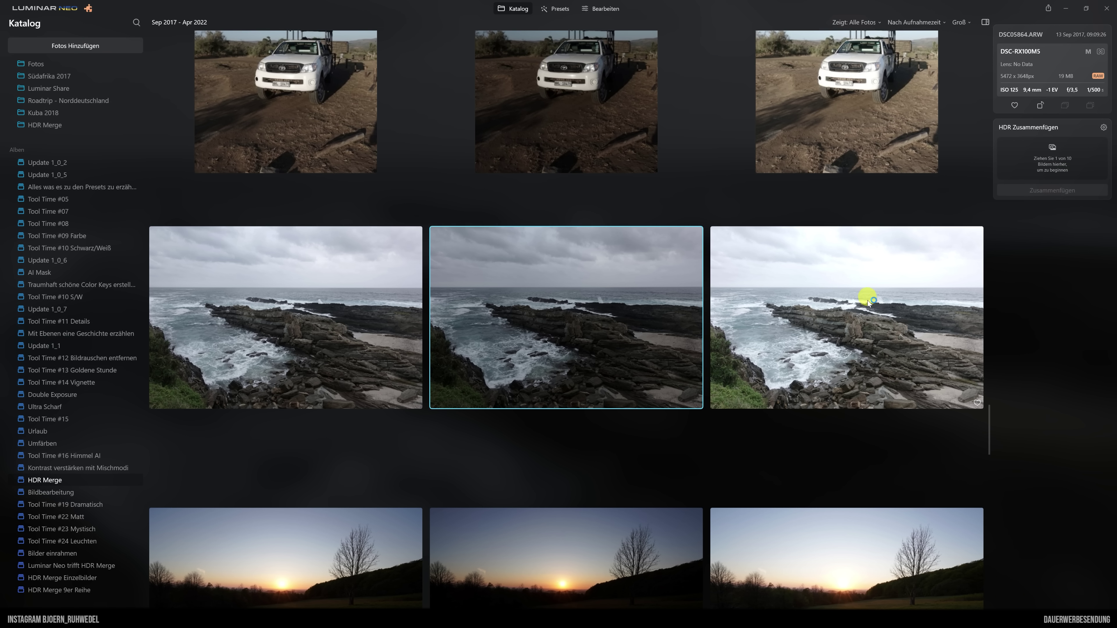
{"action": "left_click", "coordinate": [869, 280]}
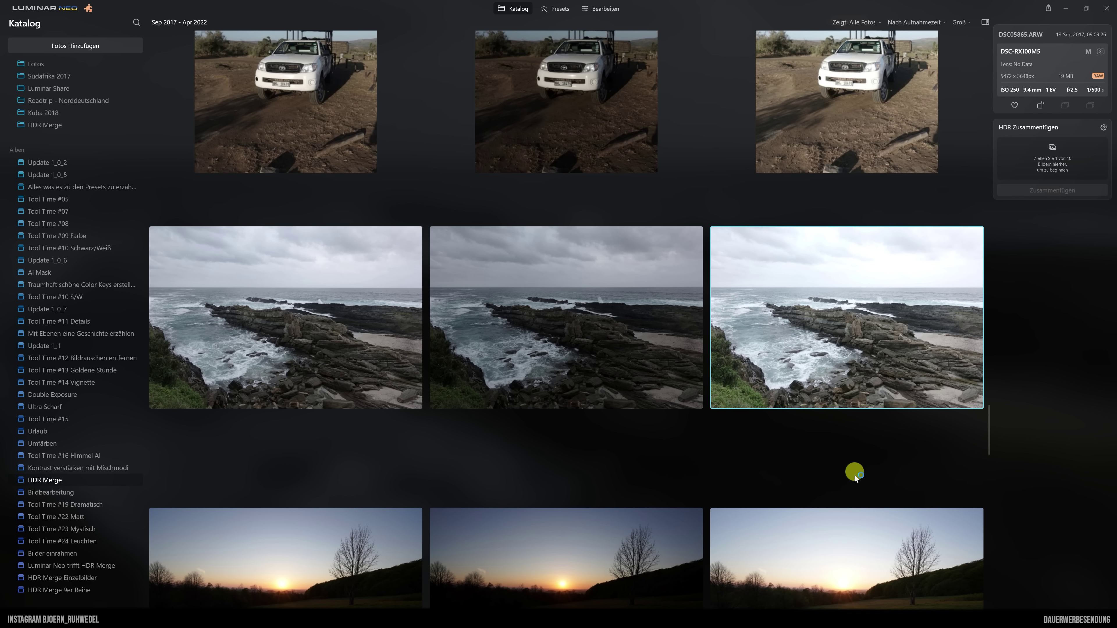
{"action": "left_click", "coordinate": [292, 289]}
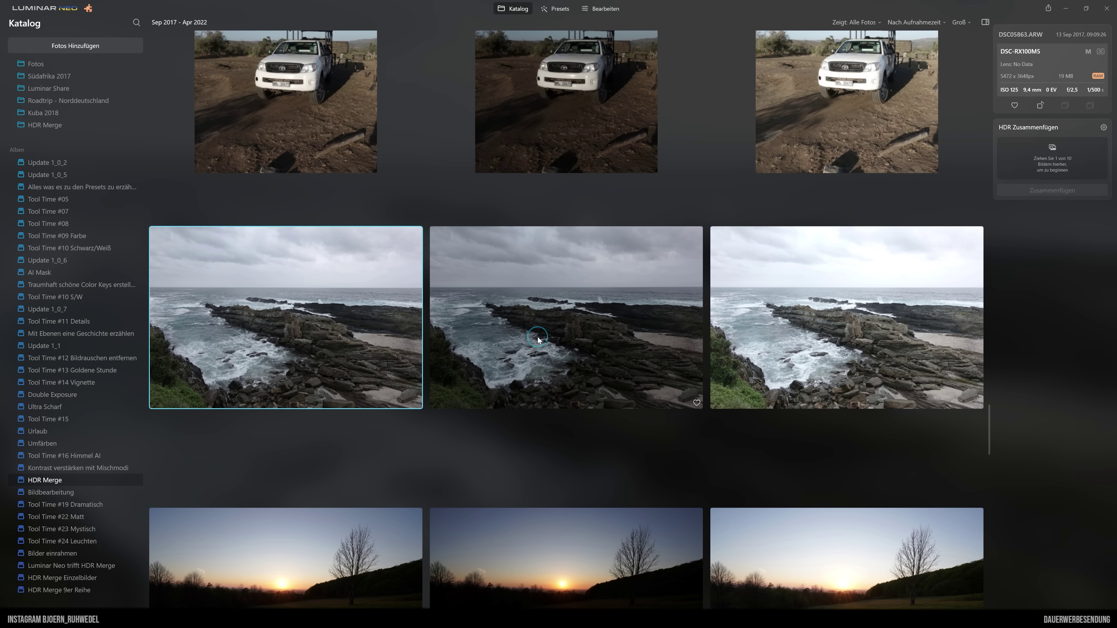
{"action": "left_click", "coordinate": [842, 274], "text": "shift"}
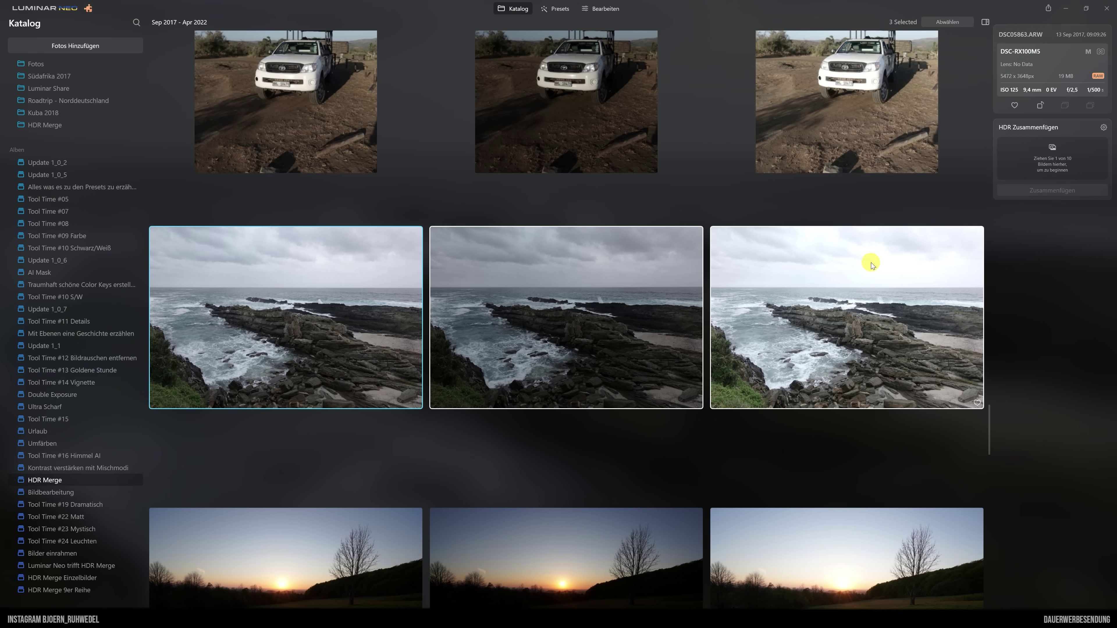
{"action": "left_click_drag", "start_coordinate": [337, 265], "coordinate": [1054, 152]}
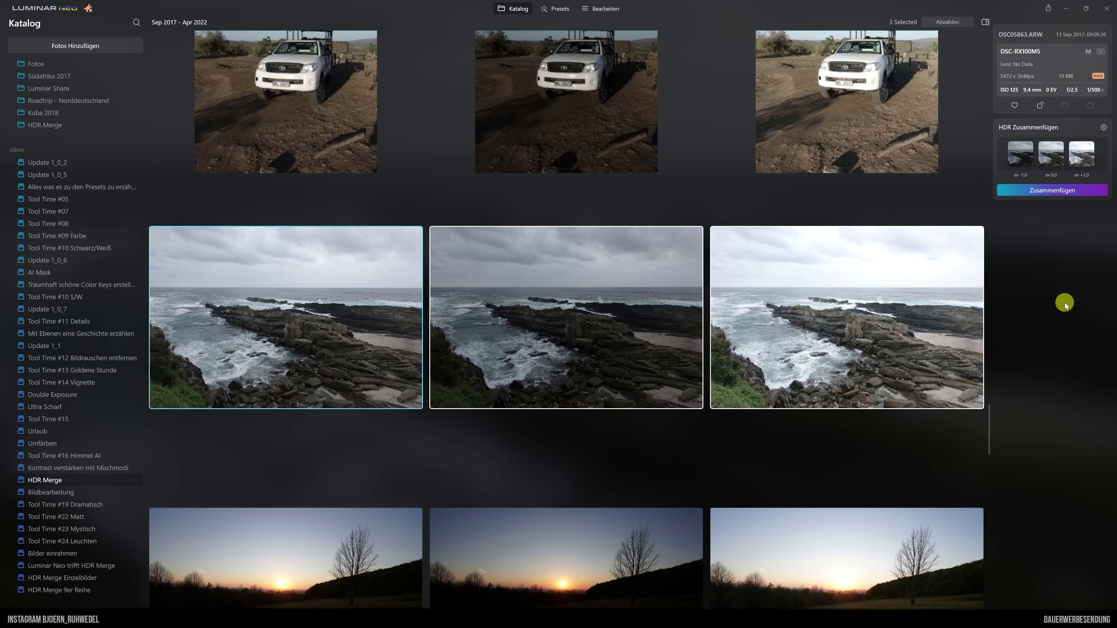
- Enable Automatische Ausrichtung and Geisterbilder reduzieren in the HDR merge settings
{"action": "left_click", "coordinate": [1104, 128]}
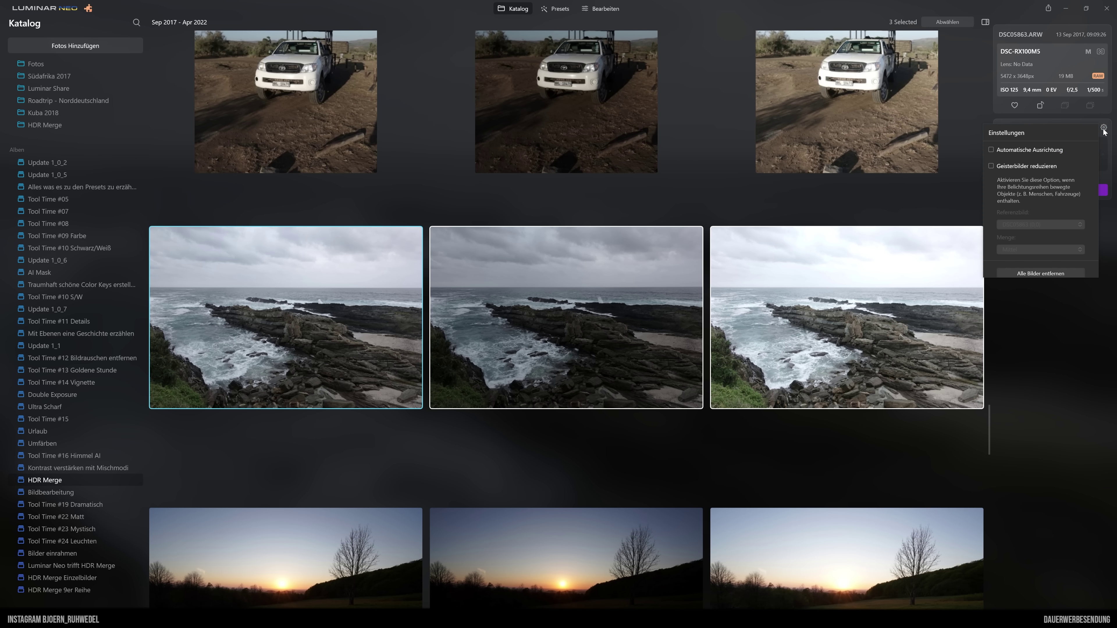
{"action": "left_click", "coordinate": [991, 149]}
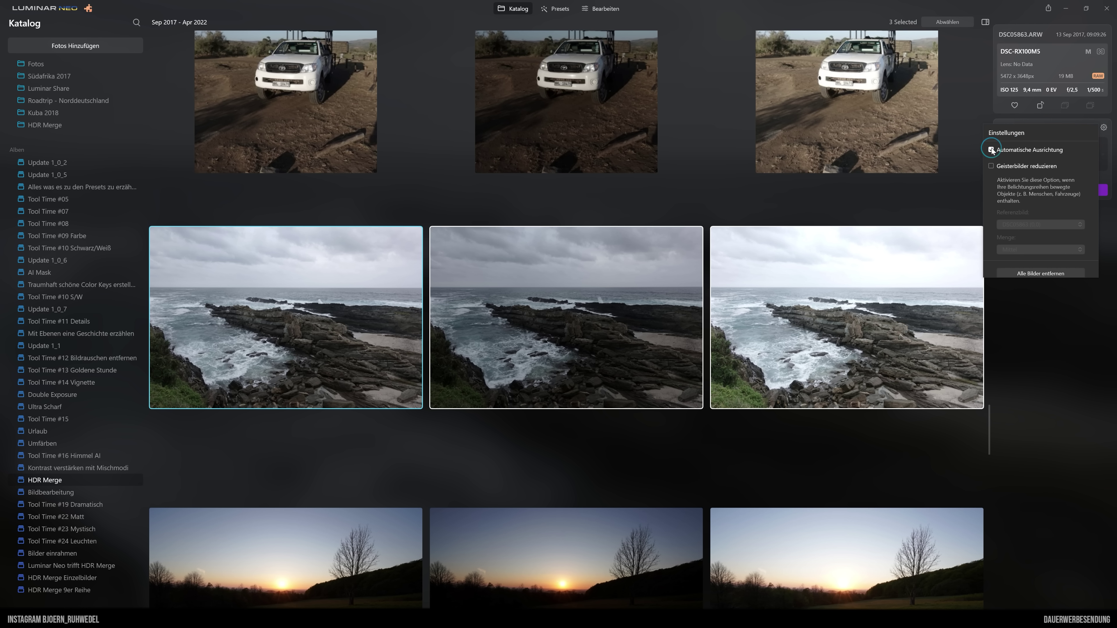
{"action": "left_click", "coordinate": [991, 166]}
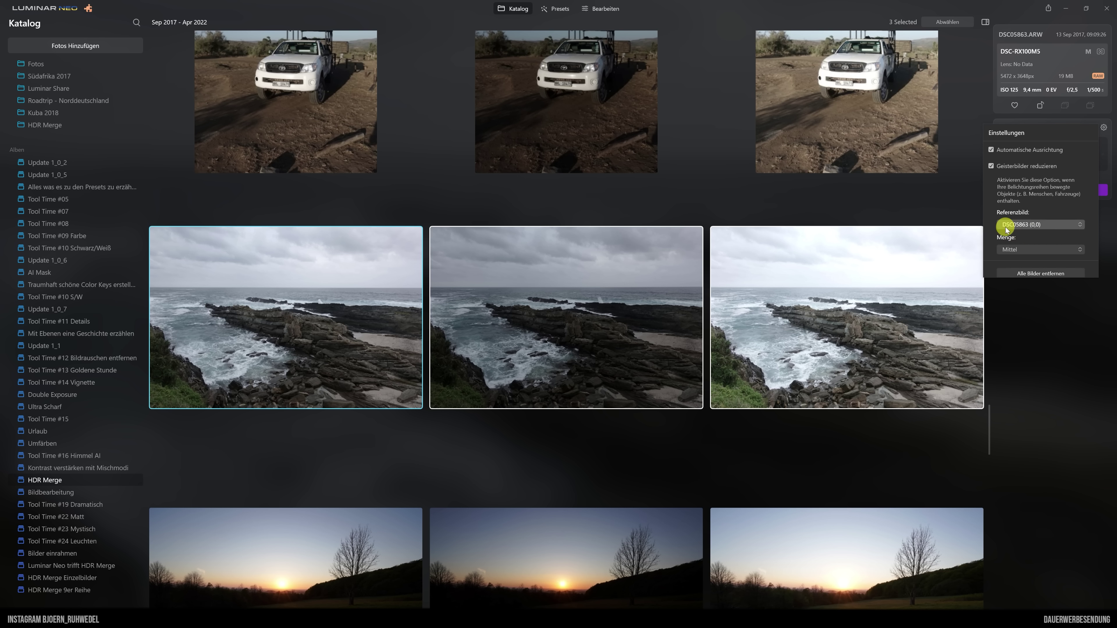
{"action": "left_click", "coordinate": [1107, 233]}
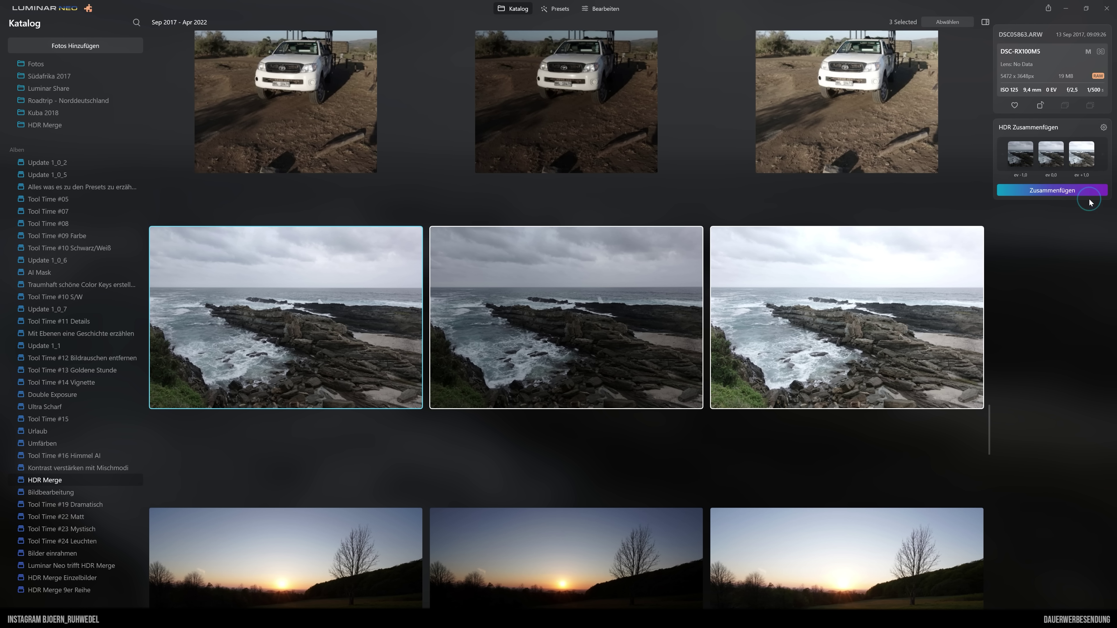
- Run the HDR merge and open the resulting DSC05863_HDR.TIF large
{"action": "left_click", "coordinate": [1051, 190]}
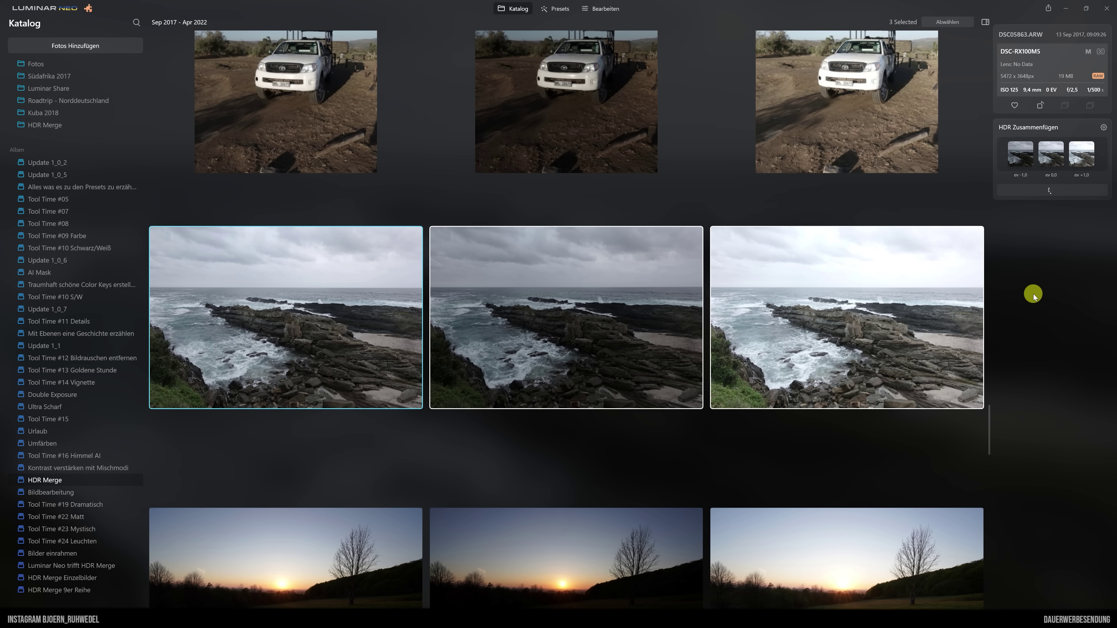
{"action": "mouse_move", "coordinate": [566, 474]}
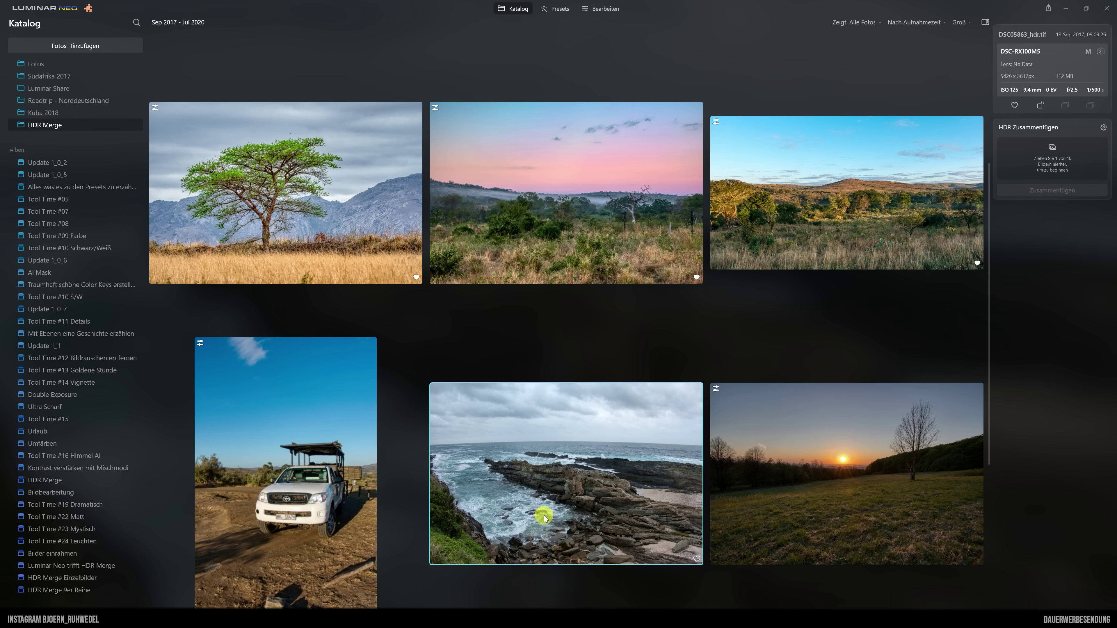
{"action": "double_click", "coordinate": [558, 457]}
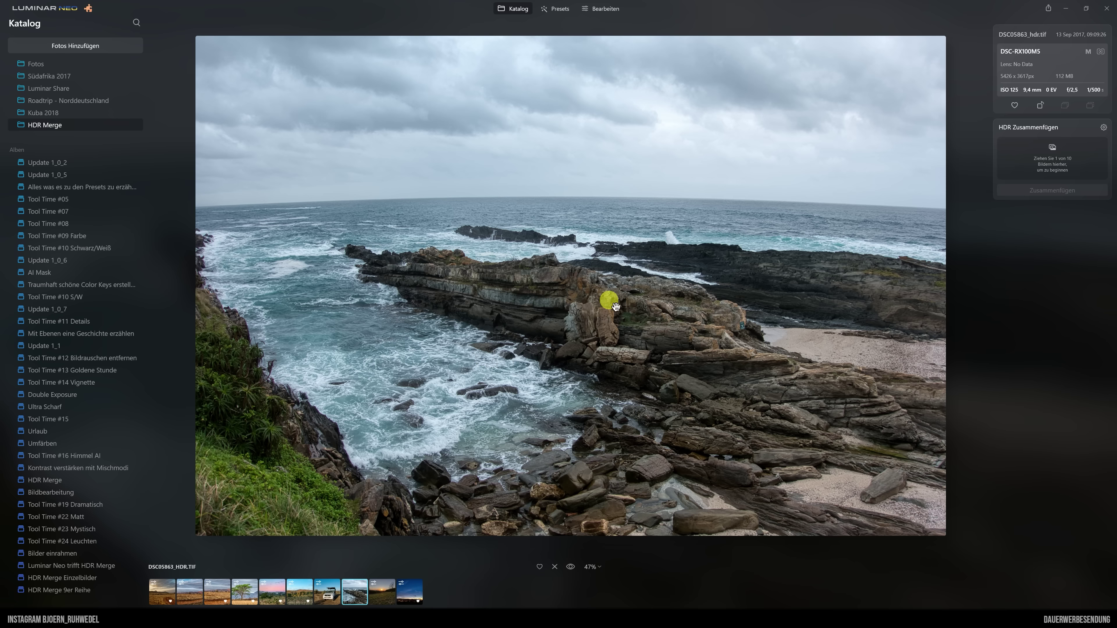
- Apply the 'Mein Grundeinstellung' preset from Meine Voreinstellungen and return to editing the coastal photo
{"action": "left_click", "coordinate": [605, 9]}
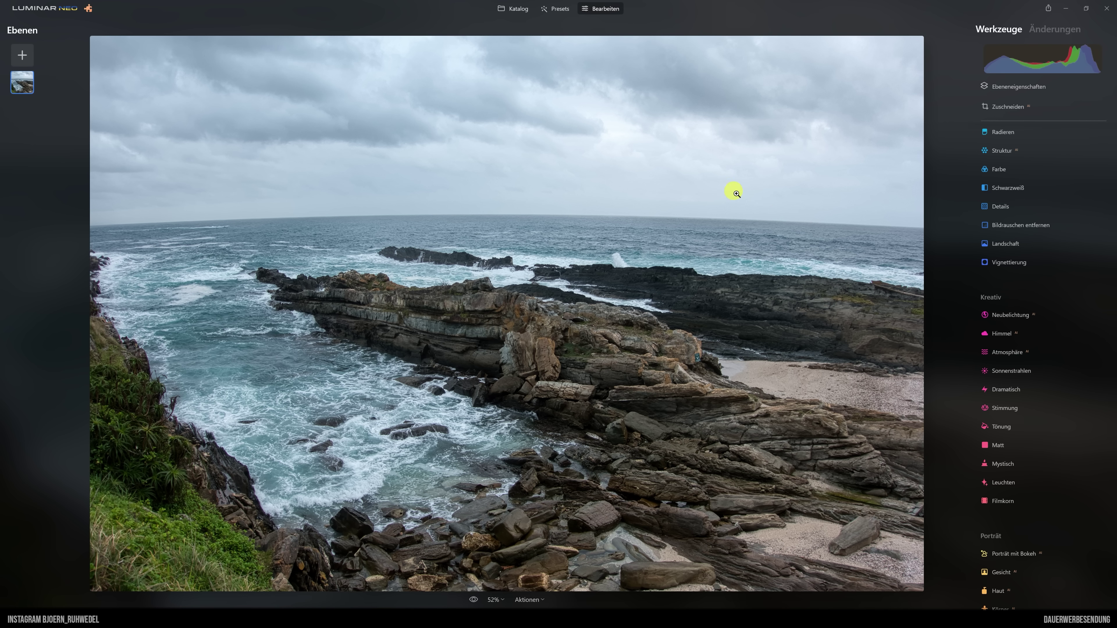
{"action": "left_click", "coordinate": [555, 8]}
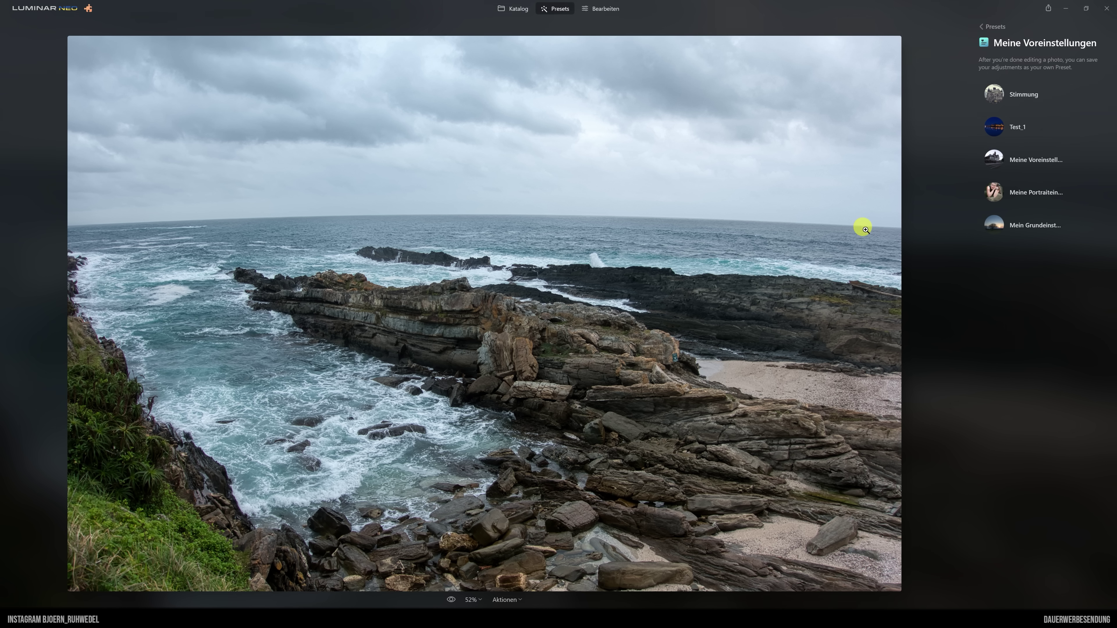
{"action": "left_click", "coordinate": [1026, 230]}
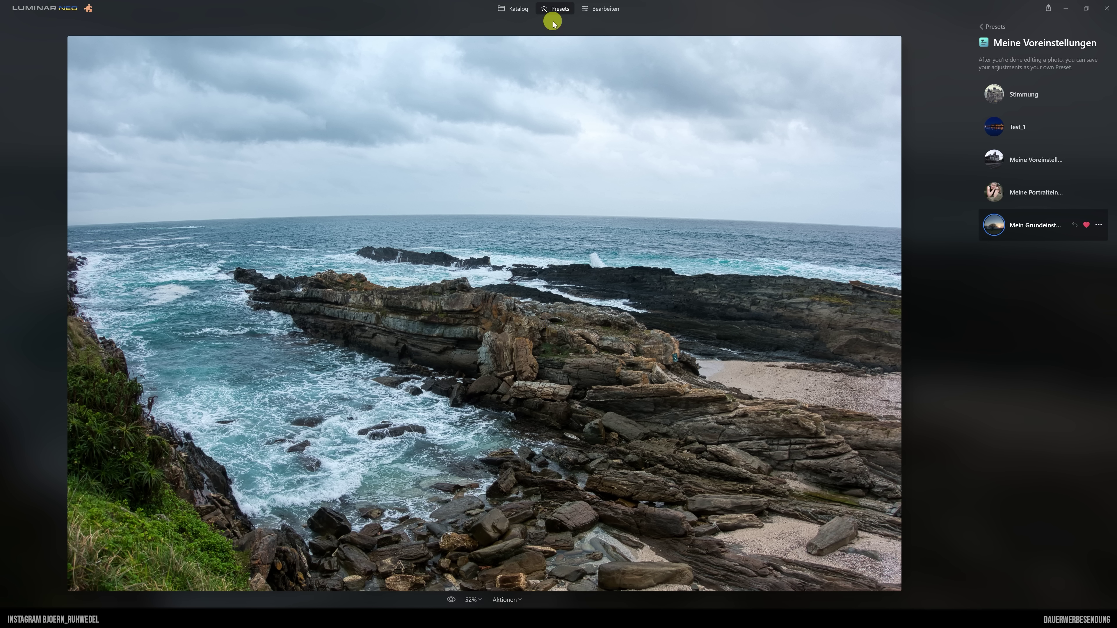
{"action": "left_click", "coordinate": [601, 9]}
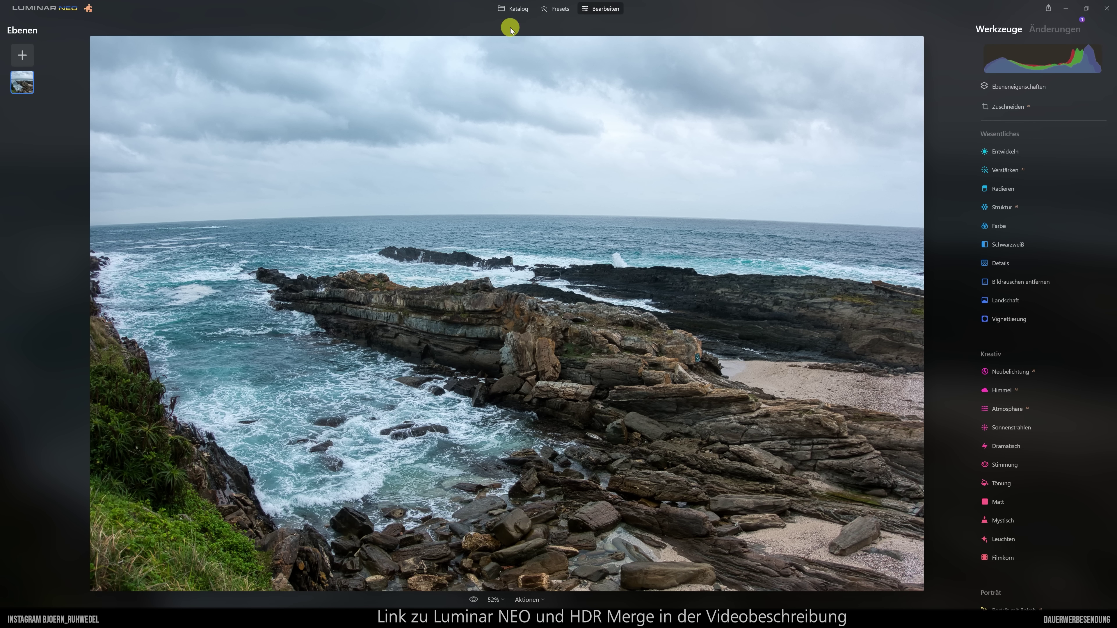
{"action": "scroll", "coordinate": [989, 164], "scroll_direction": "up", "scroll_amount": 1}
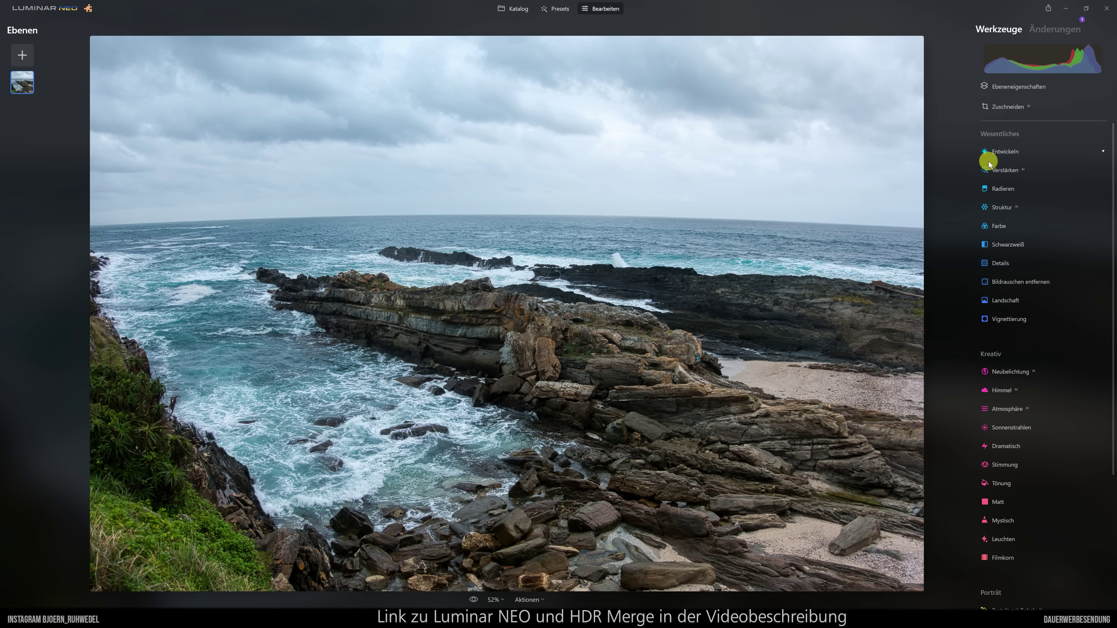
- Set Objektivverzeichnung under Develop > Optik to 100, then return to the tool list
{"action": "left_click", "coordinate": [1054, 29]}
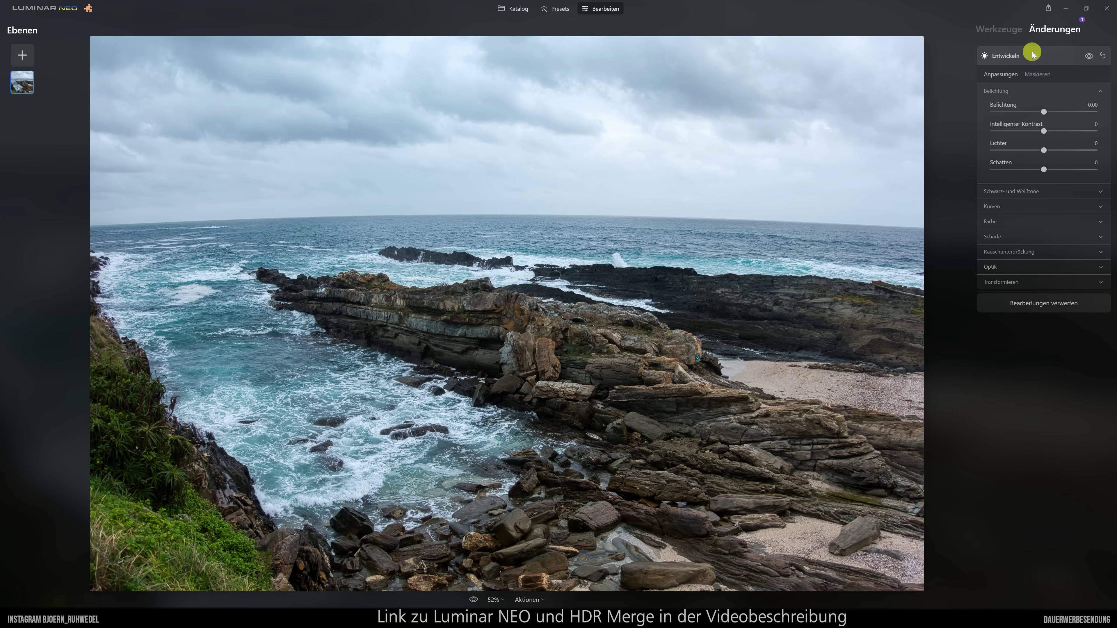
{"action": "left_click", "coordinate": [992, 267]}
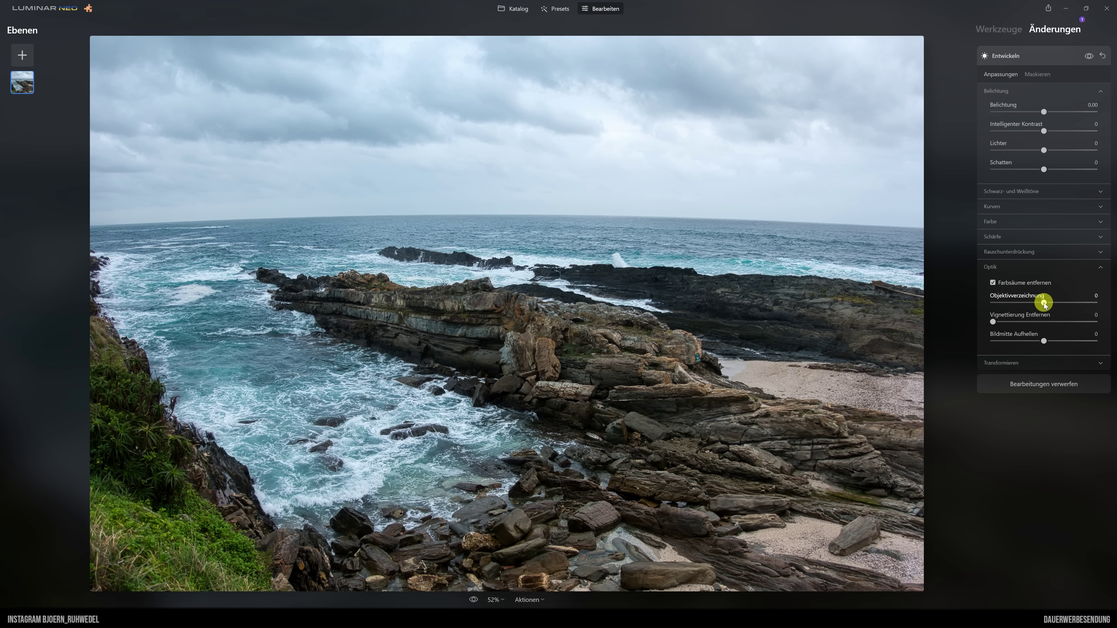
{"action": "left_click_drag", "start_coordinate": [1045, 303], "coordinate": [1108, 306]}
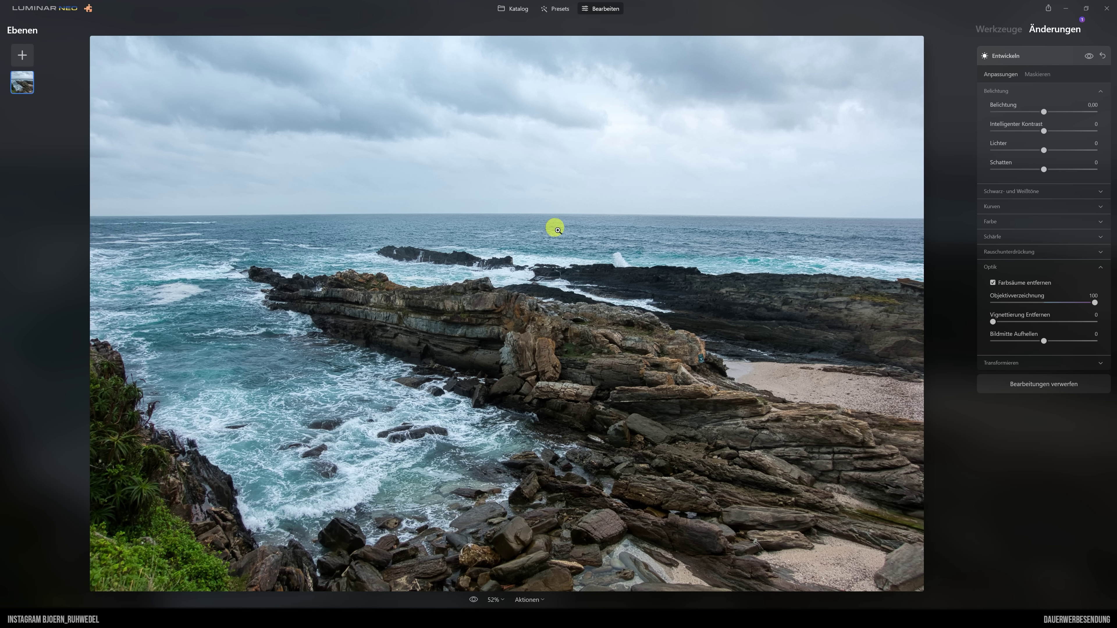
{"action": "left_click", "coordinate": [1008, 30]}
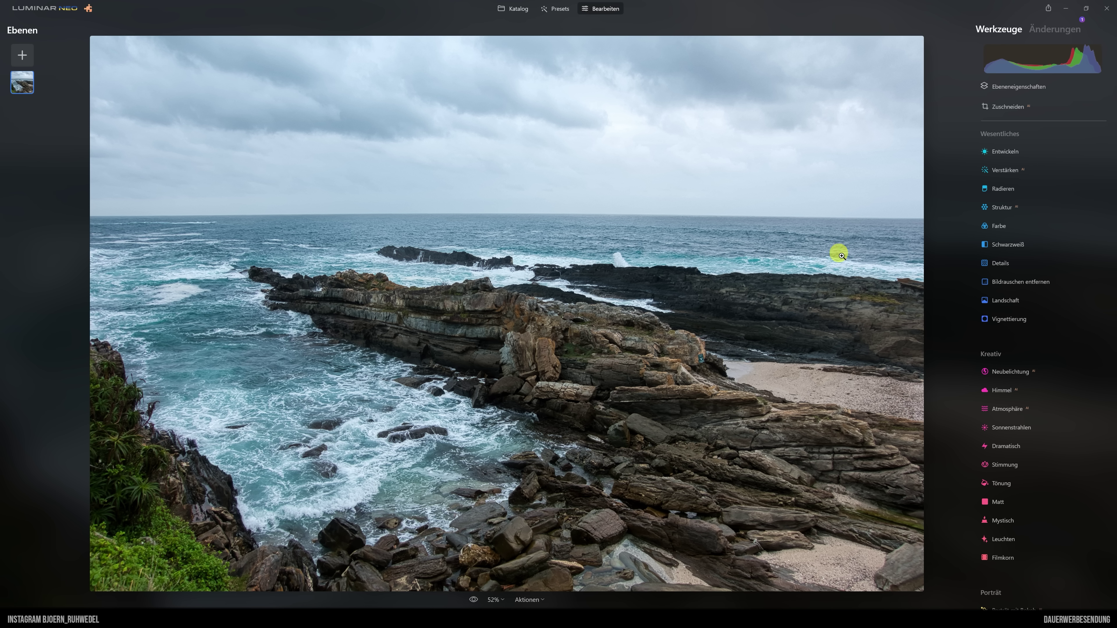
- Rotate the crop to level the horizon, apply it, and show the Develop adjustments
{"action": "left_click", "coordinate": [1007, 107]}
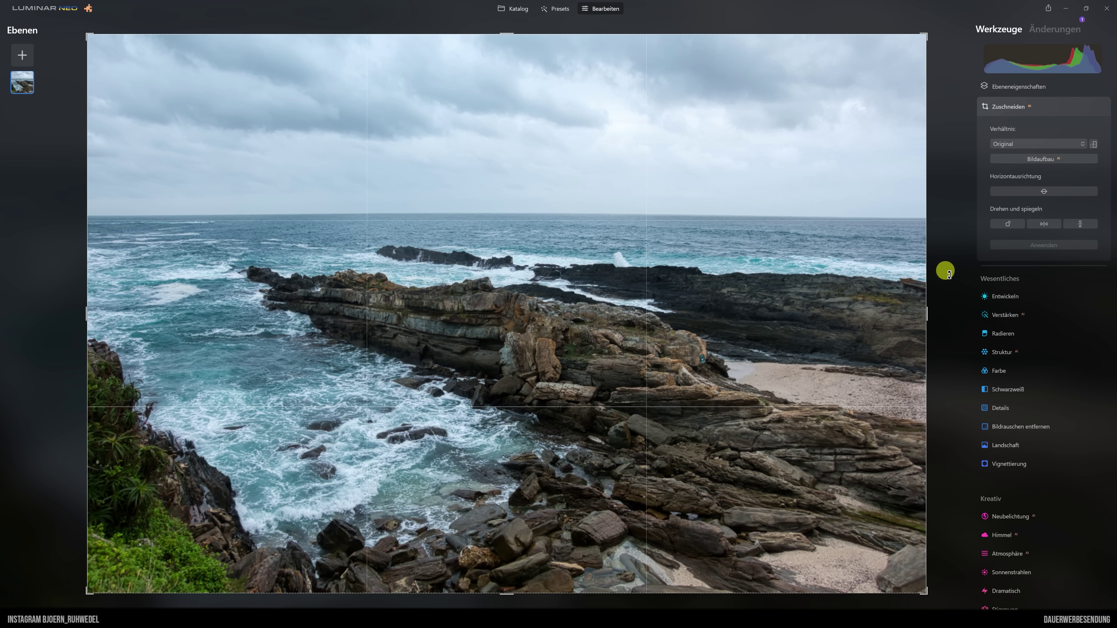
{"action": "left_click_drag", "start_coordinate": [936, 276], "coordinate": [936, 276]}
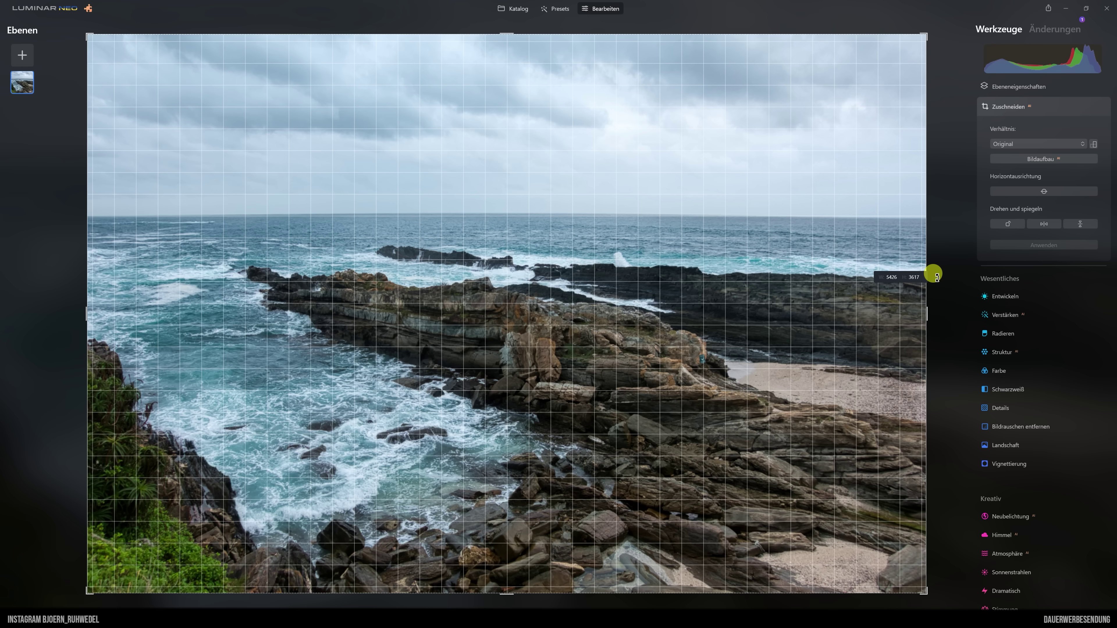
{"action": "left_click_drag", "start_coordinate": [936, 276], "coordinate": [936, 276]}
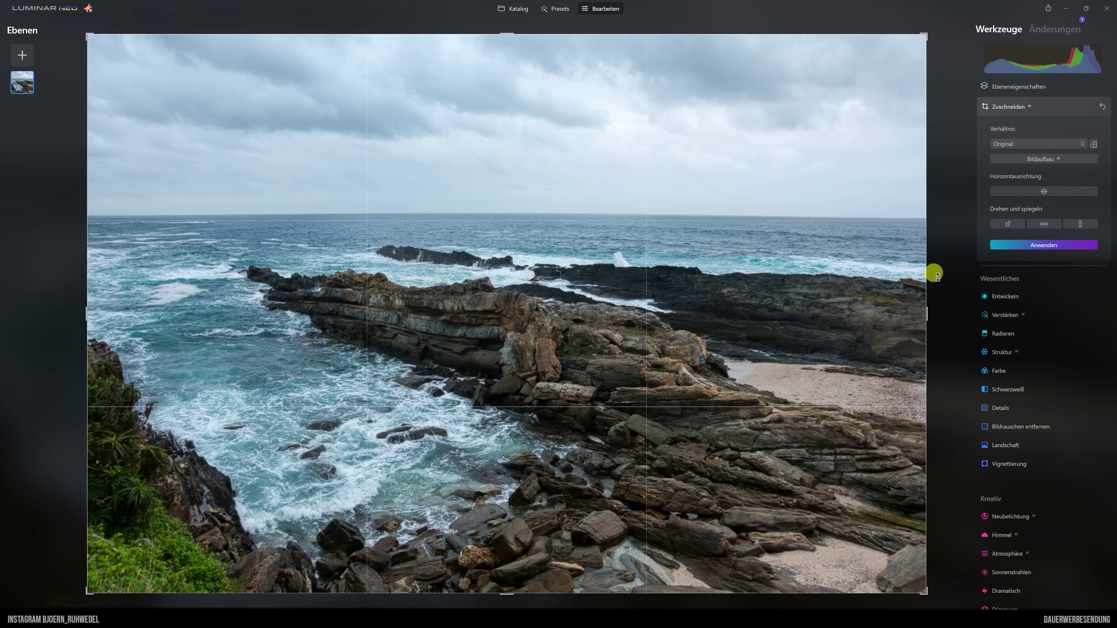
{"action": "left_click", "coordinate": [1001, 107]}
{"action": "left_click", "coordinate": [1039, 28]}
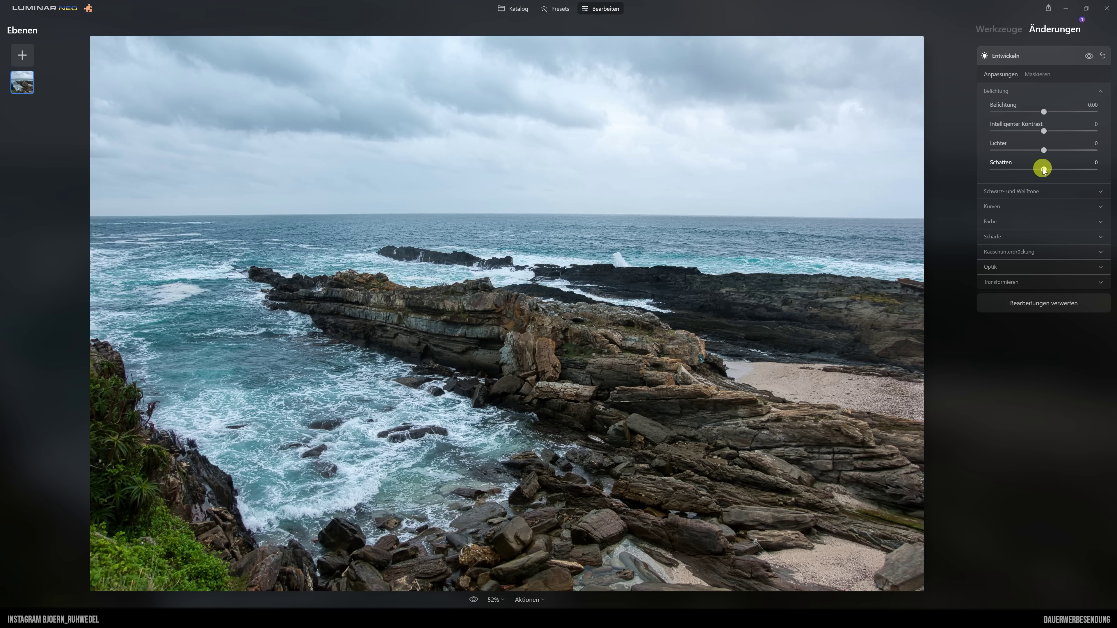
- Set shadows to 14, highlights to -9 and whites to -9, leaving blacks at 0
{"action": "mouse_move", "coordinate": [1044, 170]}
{"action": "left_mouse_down"}
{"action": "mouse_move", "coordinate": [1020, 158]}
{"action": "mouse_move", "coordinate": [1040, 158]}
{"action": "left_mouse_up"}
{"action": "left_click", "coordinate": [1011, 191]}
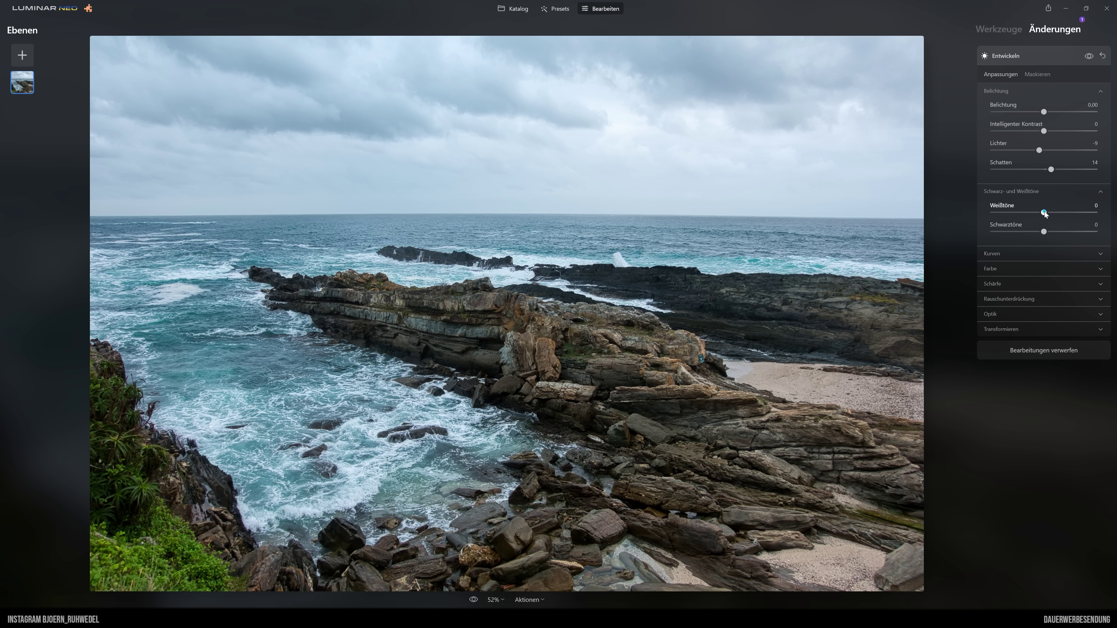
{"action": "left_click_drag", "start_coordinate": [1045, 213], "coordinate": [1009, 222]}
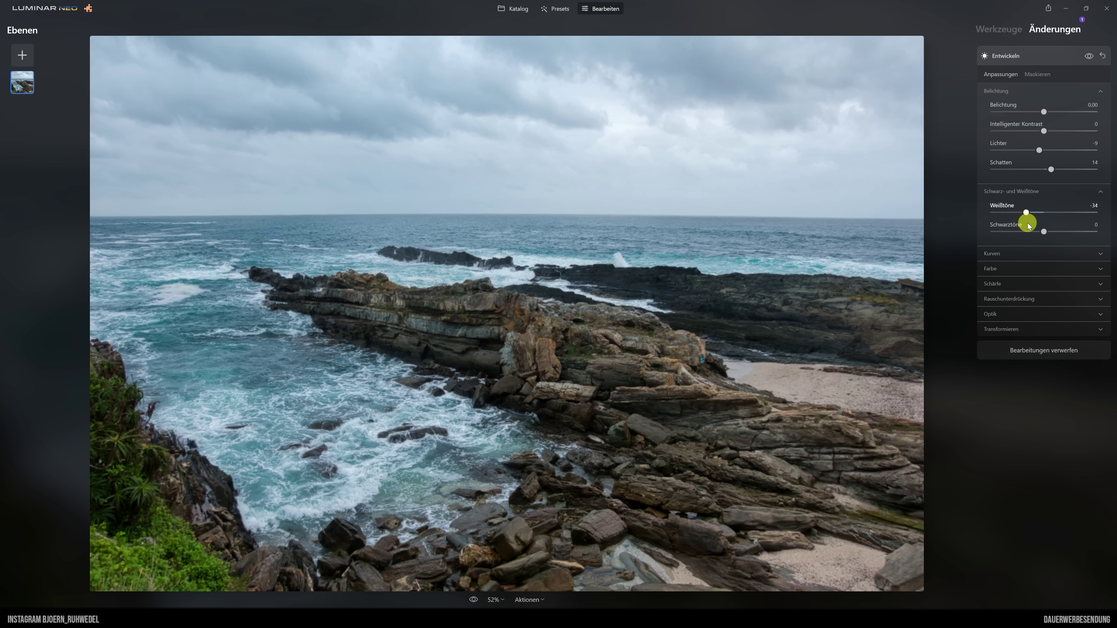
{"action": "left_click_drag", "start_coordinate": [1028, 223], "coordinate": [1034, 223]}
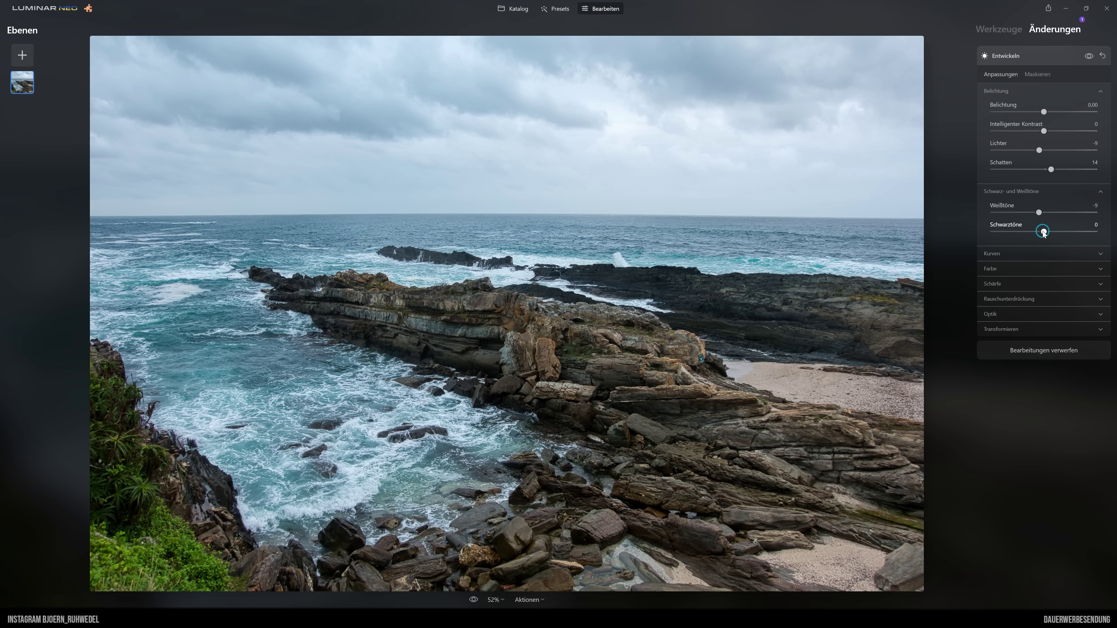
{"action": "left_click_drag", "start_coordinate": [1044, 232], "coordinate": [1088, 232]}
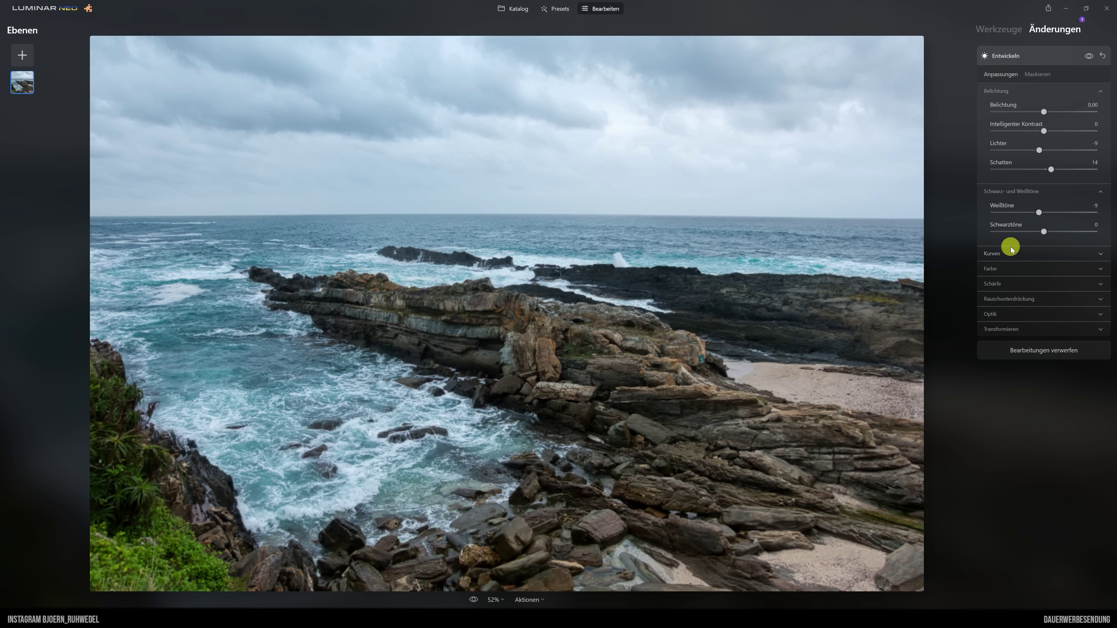
- Raise vibrance in Develop's Farbe section to 15
{"action": "left_click", "coordinate": [995, 254]}
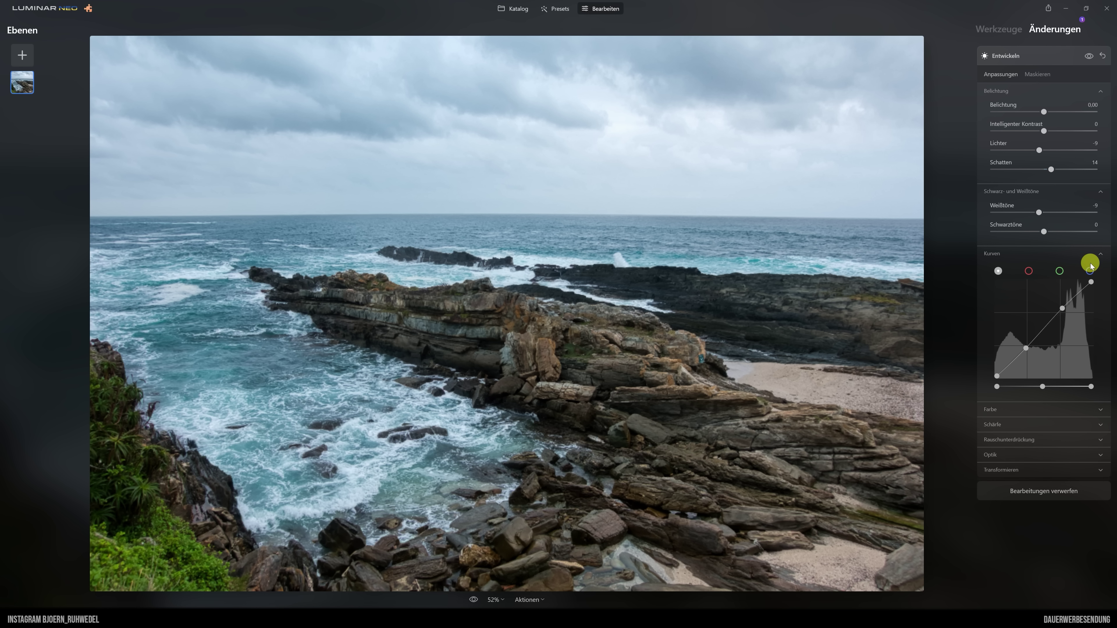
{"action": "left_click", "coordinate": [995, 254]}
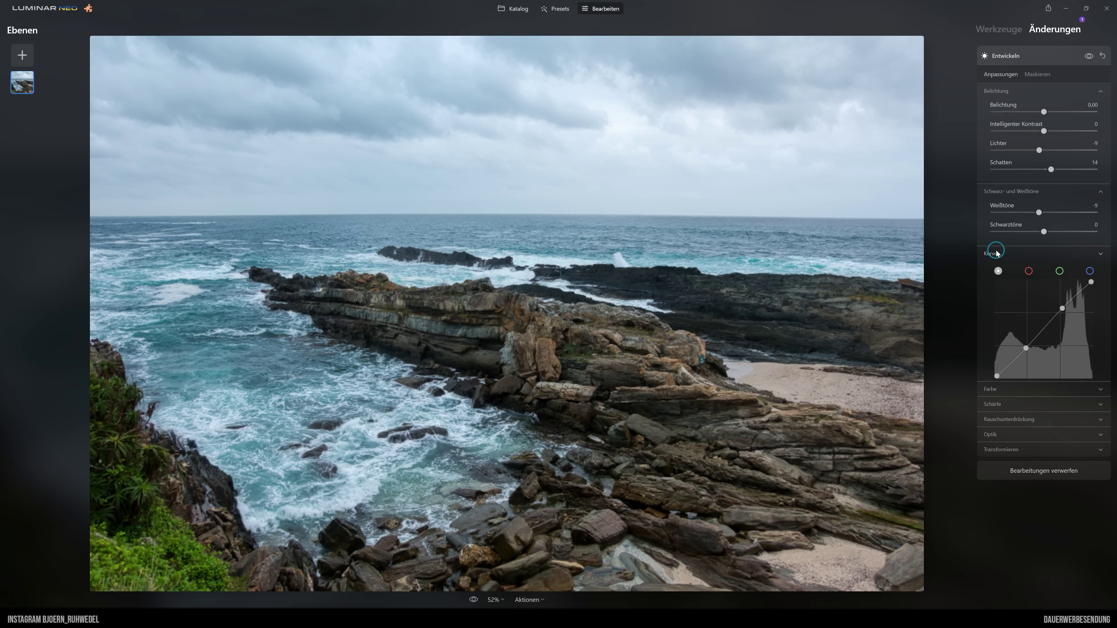
{"action": "left_click", "coordinate": [995, 269]}
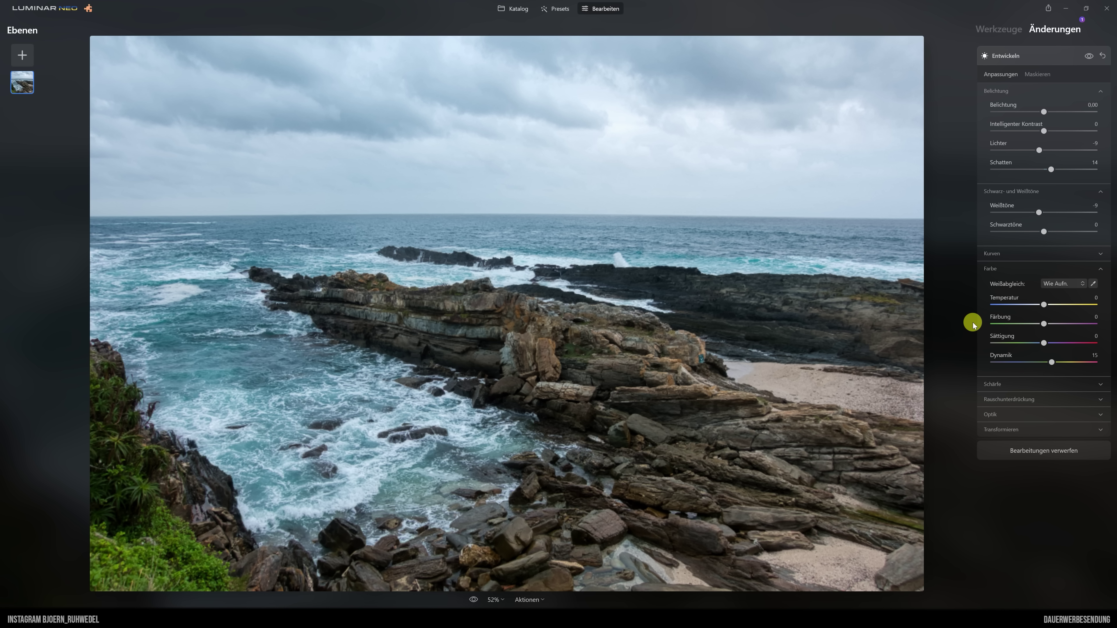
{"action": "left_click_drag", "start_coordinate": [1044, 362], "coordinate": [1047, 365]}
- Set luminance noise reduction to 25 and return to the tool list
{"action": "left_click", "coordinate": [1063, 384]}
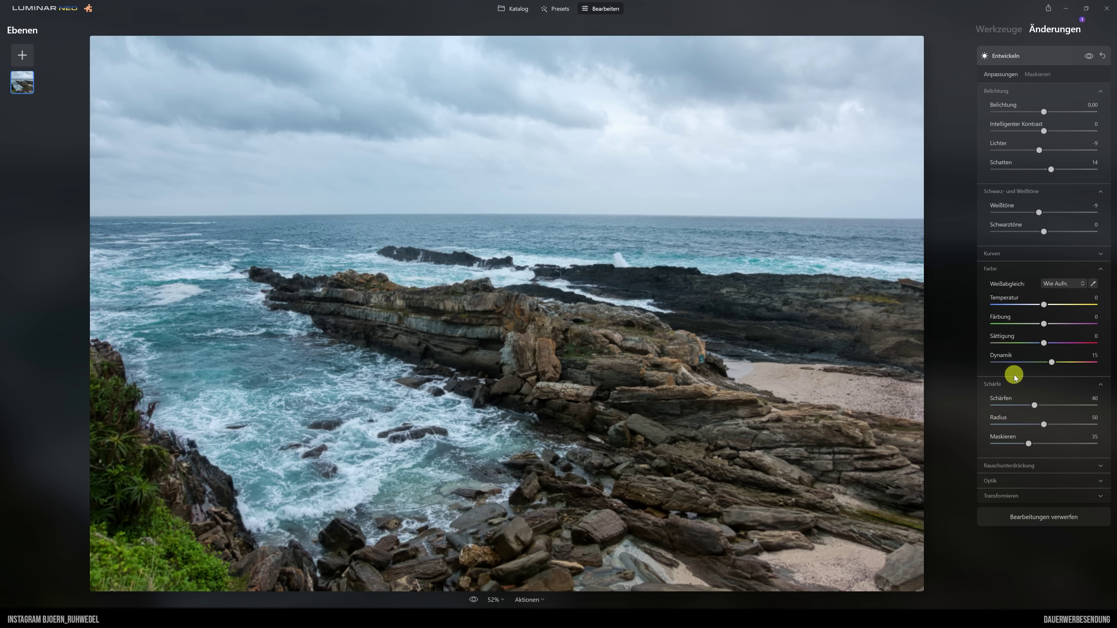
{"action": "left_click", "coordinate": [1010, 470]}
{"action": "left_click_drag", "start_coordinate": [993, 487], "coordinate": [1011, 488]}
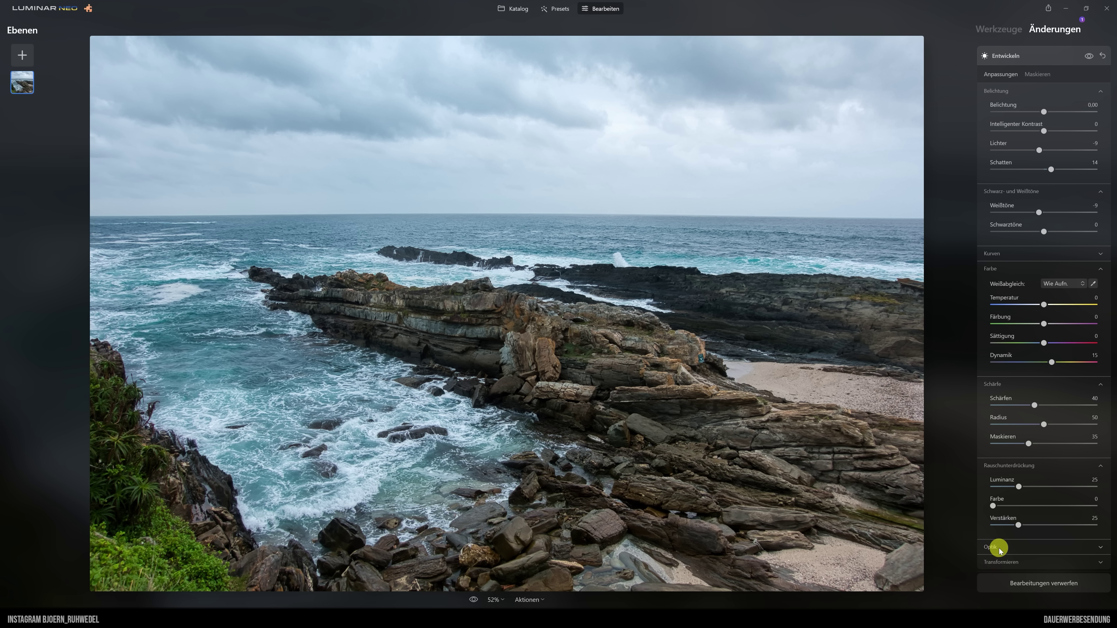
{"action": "left_click", "coordinate": [1008, 60]}
{"action": "left_click", "coordinate": [999, 30]}
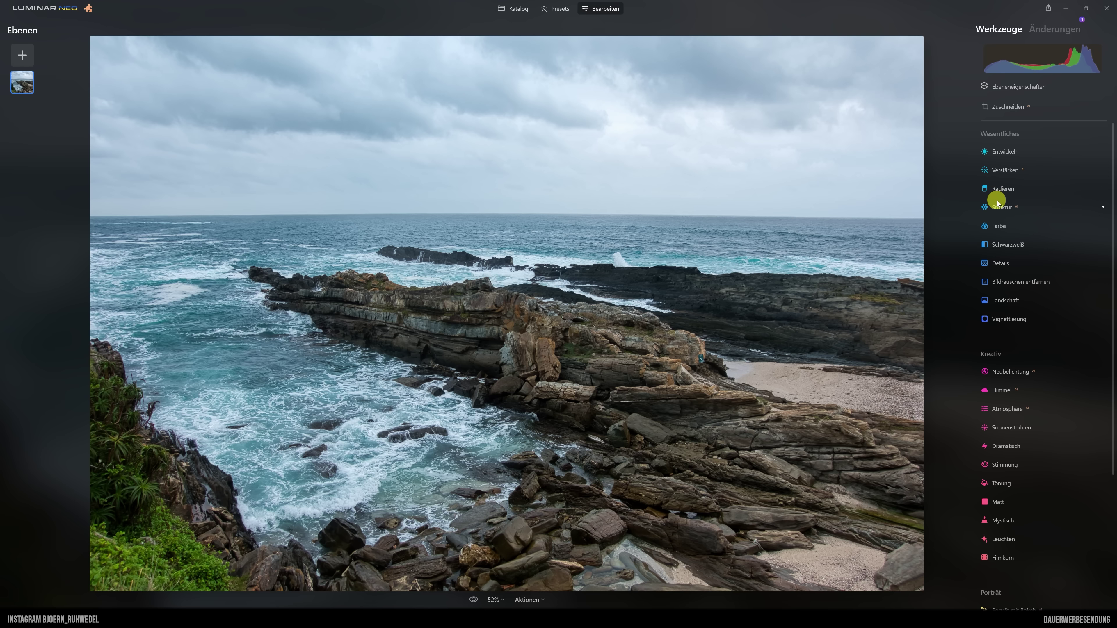
- Set Himmel verstärken in the Enhance tool to 25
{"action": "left_click", "coordinate": [1004, 171]}
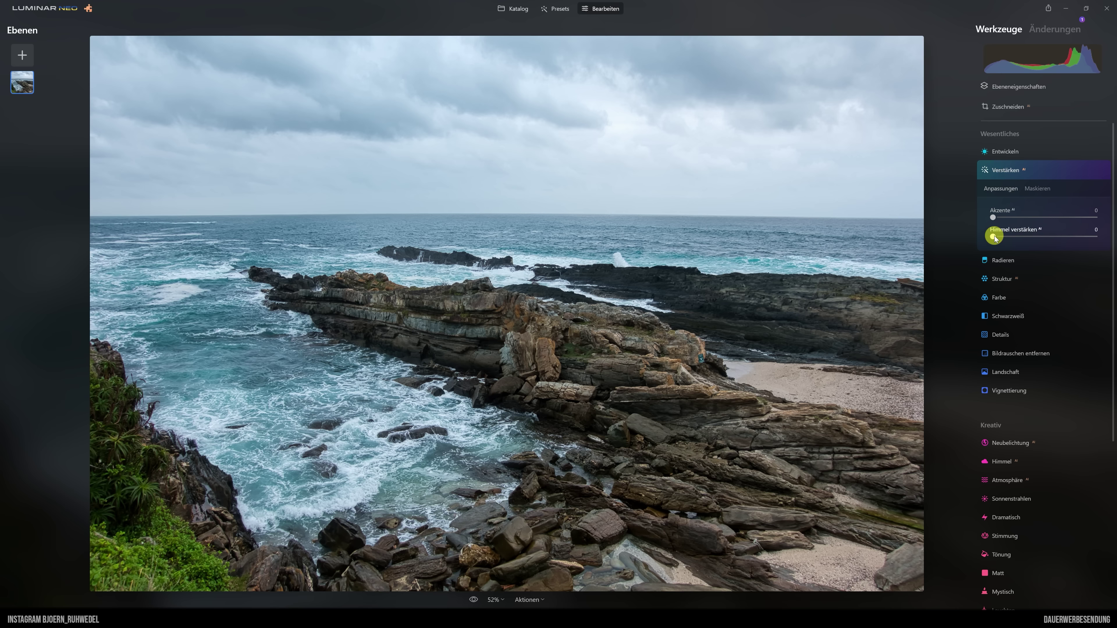
{"action": "mouse_move", "coordinate": [994, 236]}
{"action": "left_mouse_down"}
{"action": "mouse_move", "coordinate": [1046, 238]}
{"action": "mouse_move", "coordinate": [1019, 239]}
{"action": "left_mouse_up"}
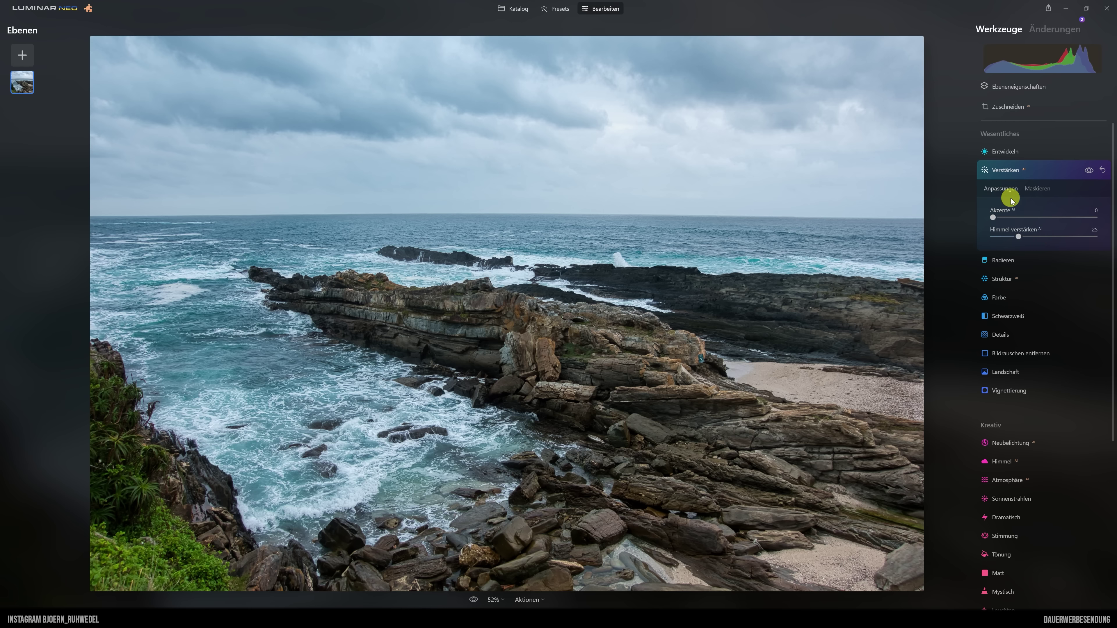
{"action": "left_click", "coordinate": [1008, 171]}
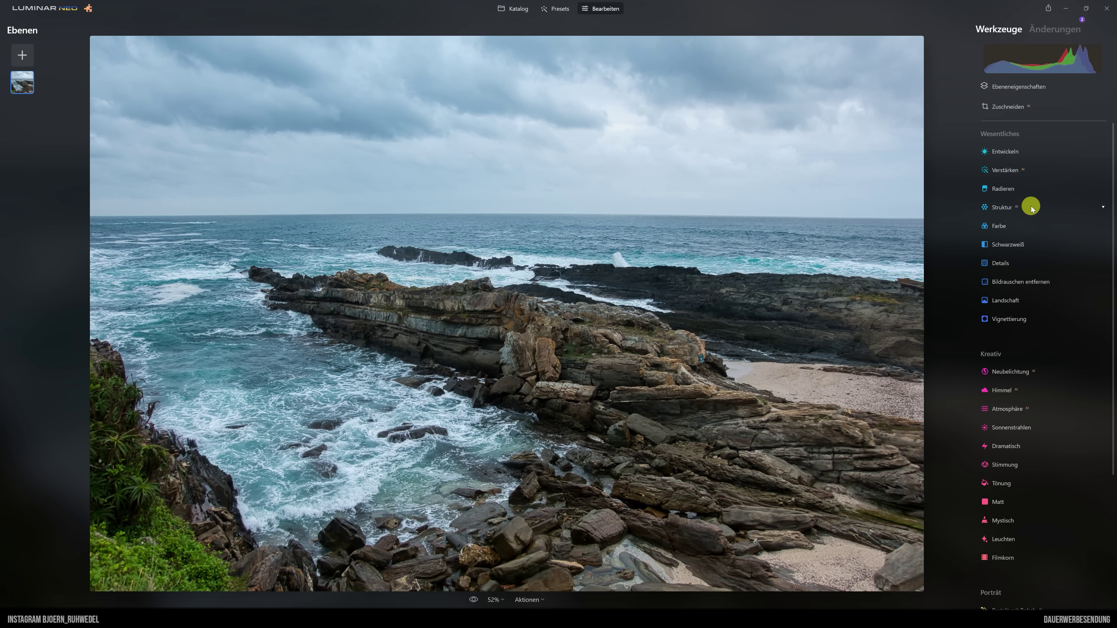
- Zoom in, erase the blue sign on the rocks with a size-140 brush, then fit the view
{"action": "scroll", "coordinate": [702, 352], "scroll_direction": "up", "scroll_amount": 2}
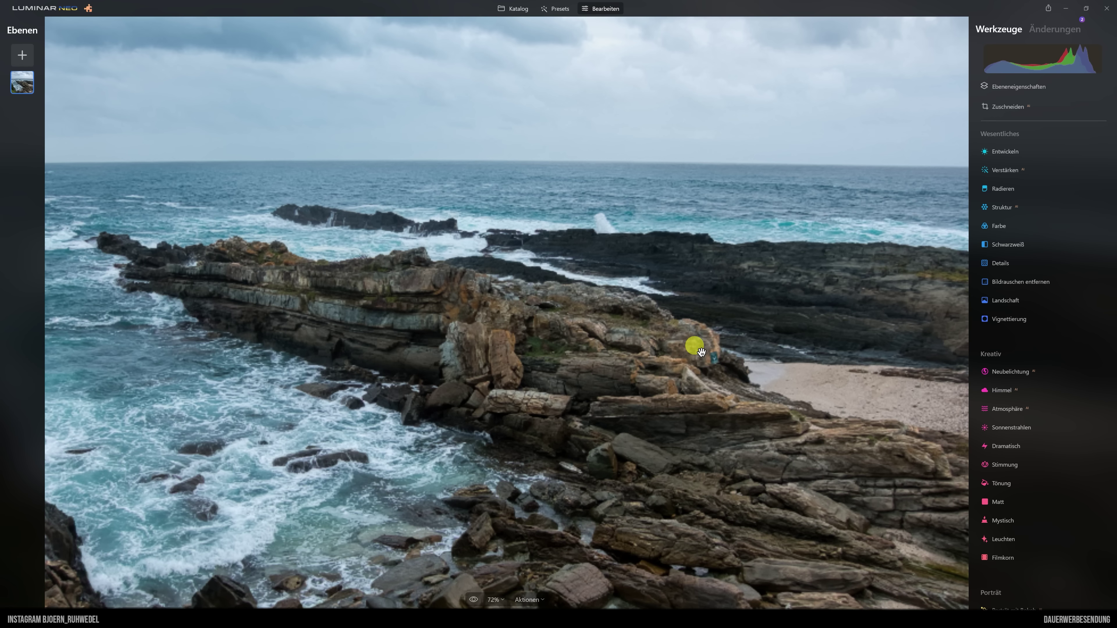
{"action": "scroll", "coordinate": [702, 352], "scroll_direction": "up", "scroll_amount": 1}
{"action": "scroll", "coordinate": [722, 352], "scroll_direction": "up", "scroll_amount": 2}
{"action": "scroll", "coordinate": [704, 366], "scroll_direction": "up", "scroll_amount": 1}
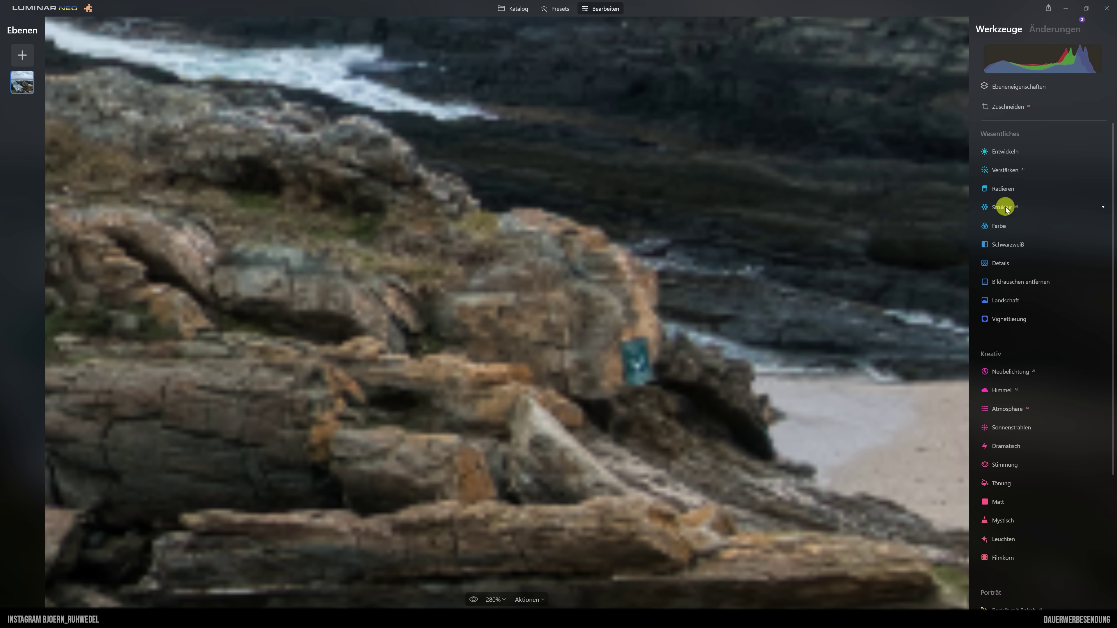
{"action": "left_click", "coordinate": [1005, 187]}
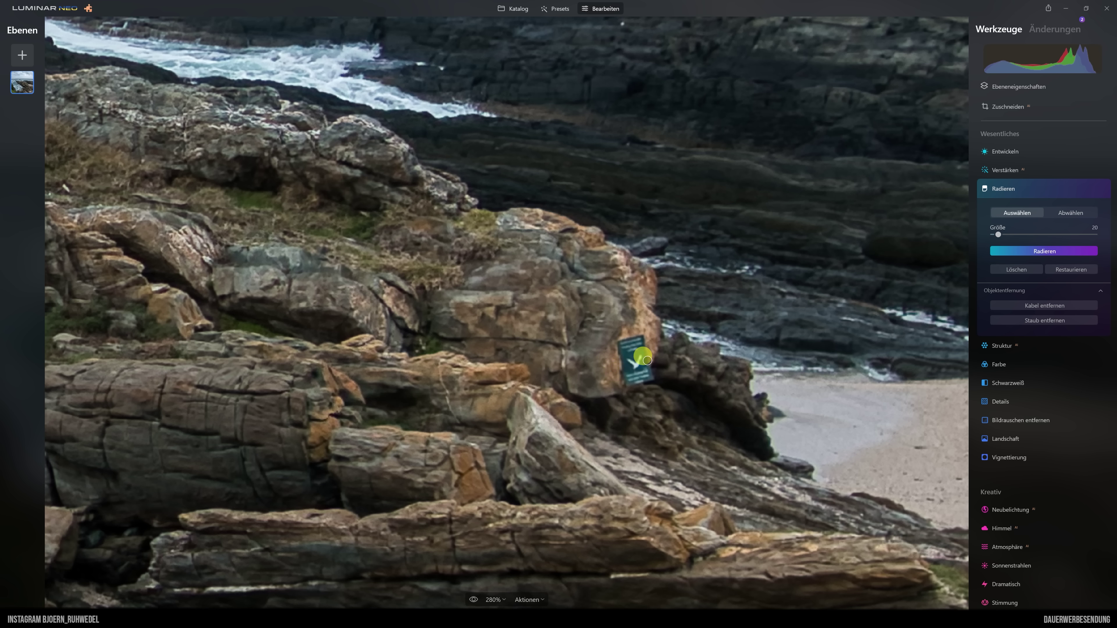
{"action": "key", "text": "bracketright"}
{"action": "key", "text": "bracketright"}
{"action": "key", "text": "bracketright"}
{"action": "key", "text": "bracketright"}
{"action": "key", "text": "bracketright"}
{"action": "key", "text": "bracketright"}
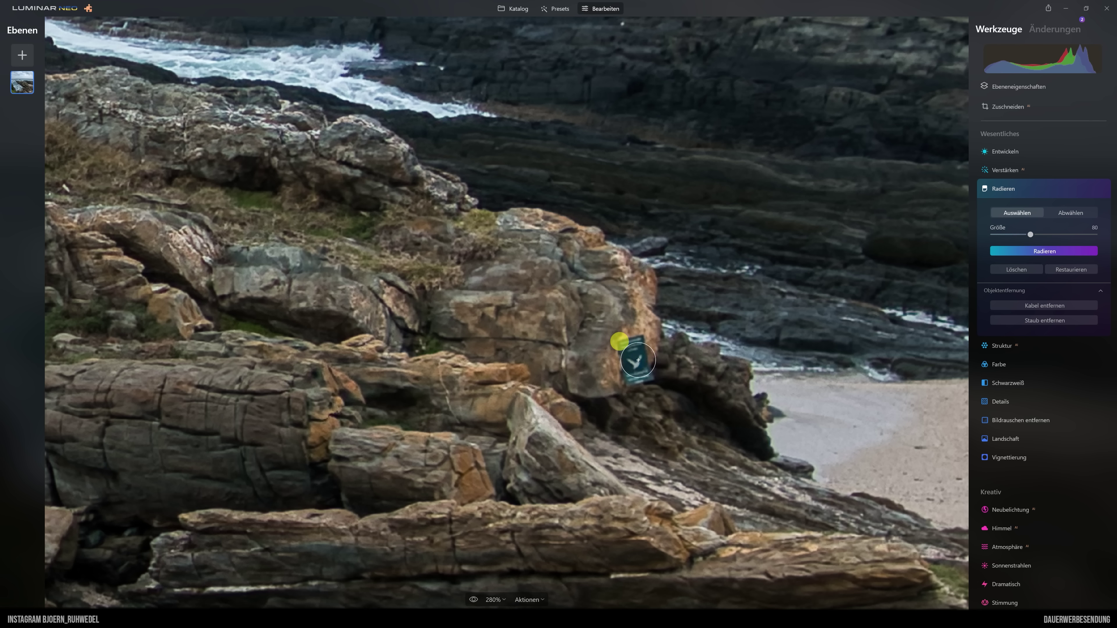
{"action": "key", "text": "bracketright"}
{"action": "key", "text": "bracketright"}
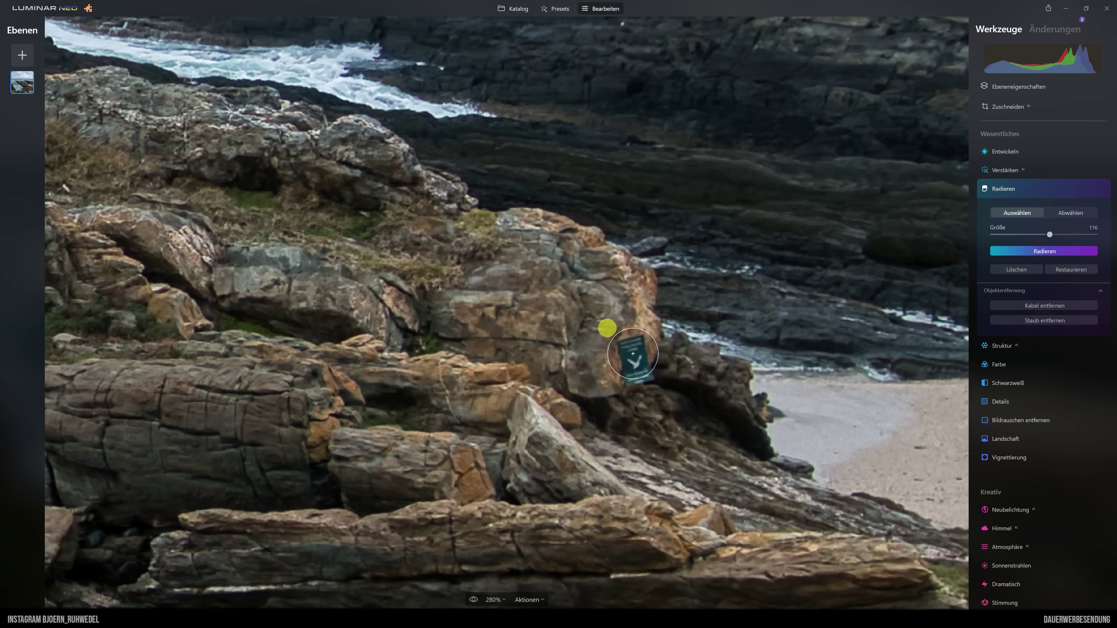
{"action": "key", "text": "bracketright"}
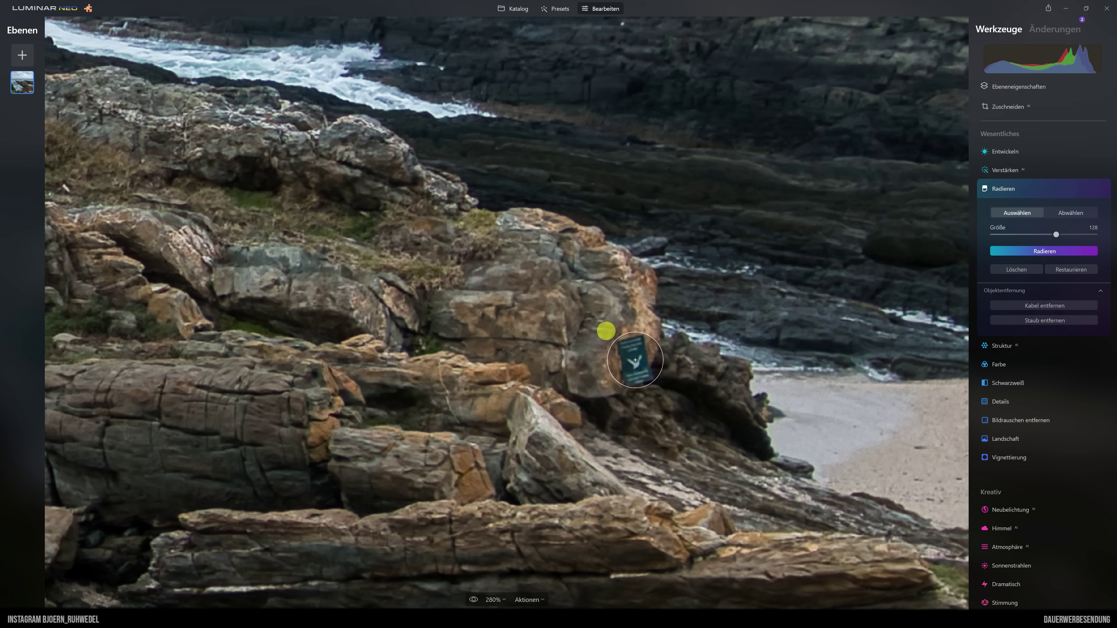
{"action": "key", "text": "bracketright"}
{"action": "left_click", "coordinate": [635, 361]}
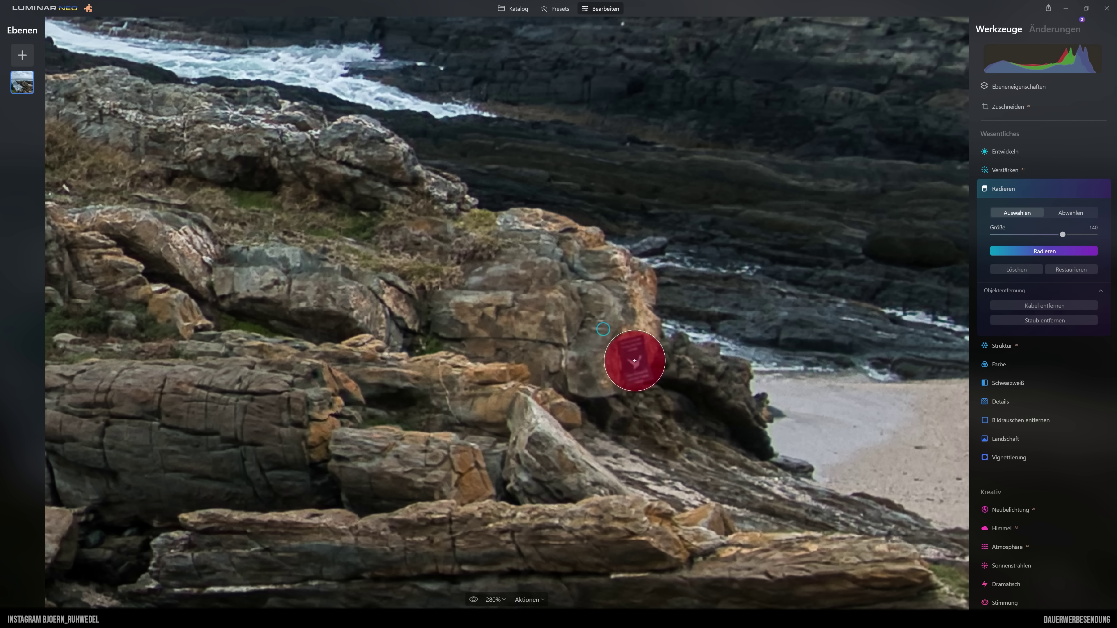
{"action": "left_click", "coordinate": [1051, 251]}
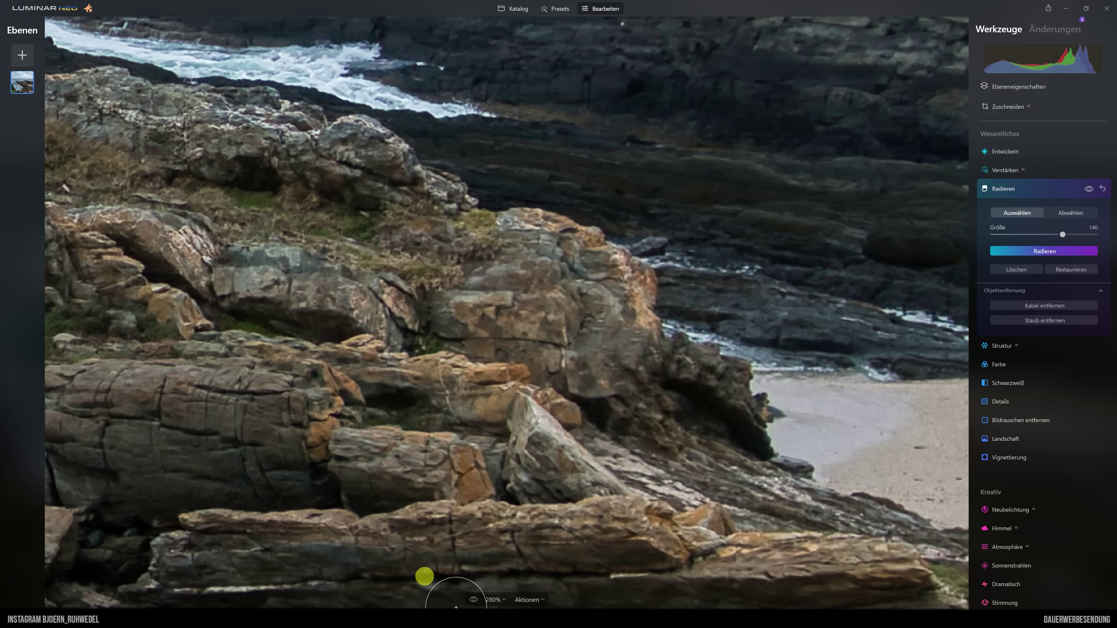
{"action": "left_click", "coordinate": [494, 600]}
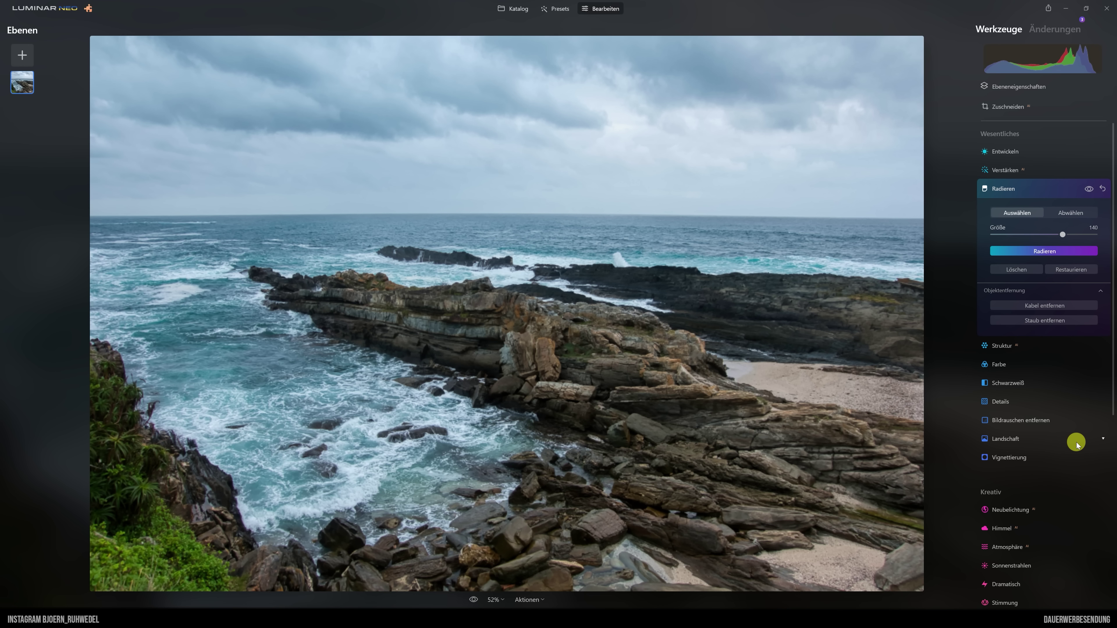
- Apply the Structure tool with an amount of 5
{"action": "left_click", "coordinate": [1001, 189]}
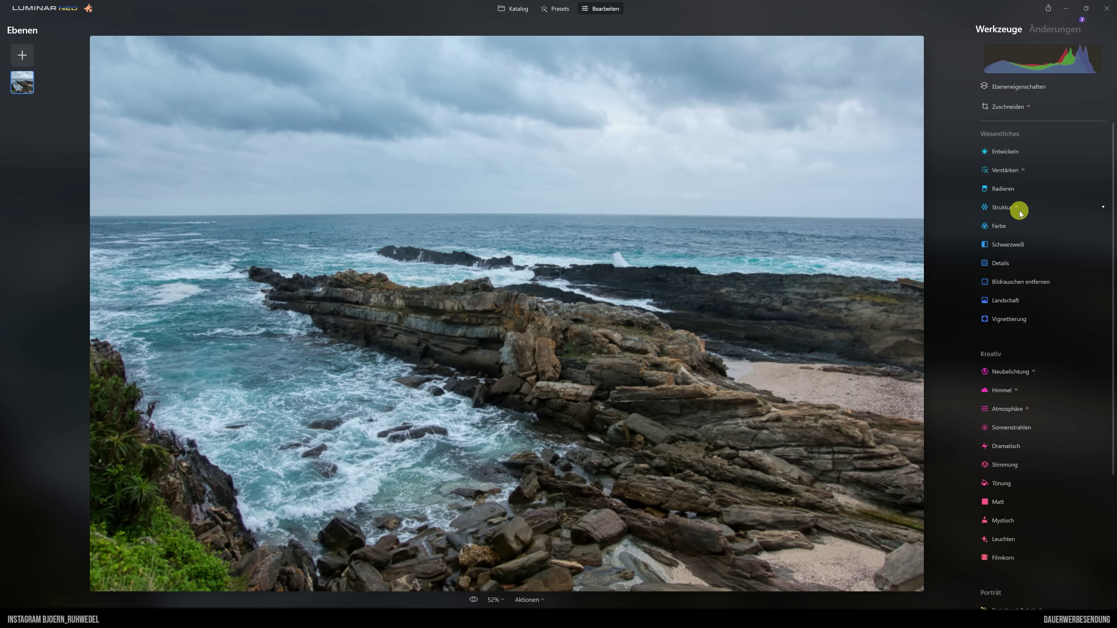
{"action": "left_click", "coordinate": [1002, 210]}
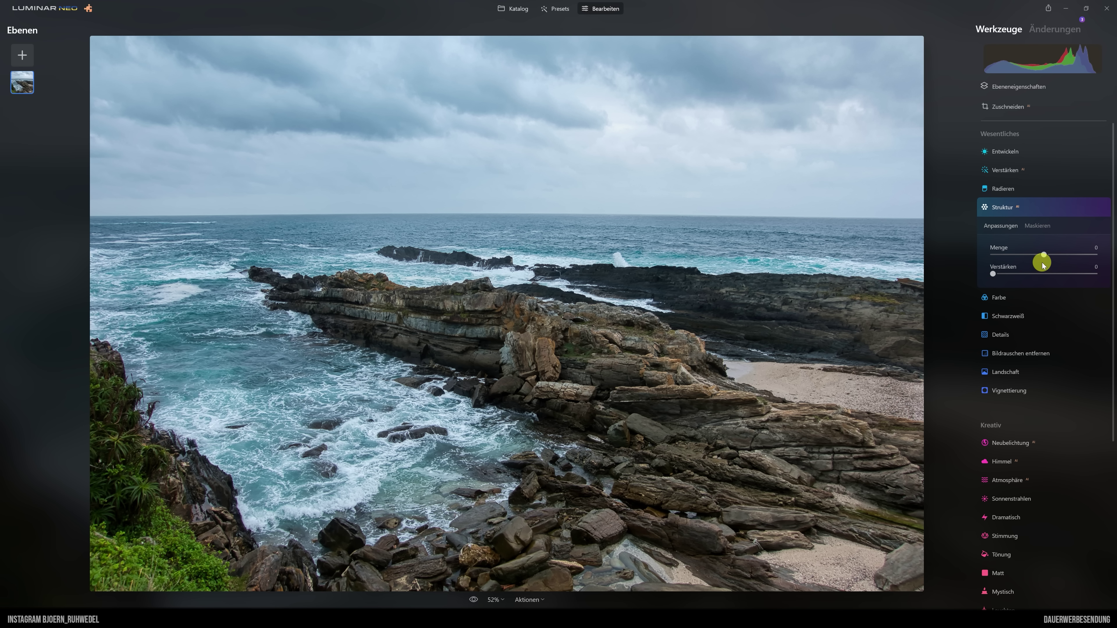
{"action": "left_click_drag", "start_coordinate": [1043, 255], "coordinate": [1046, 256]}
{"action": "left_click", "coordinate": [1003, 207]}
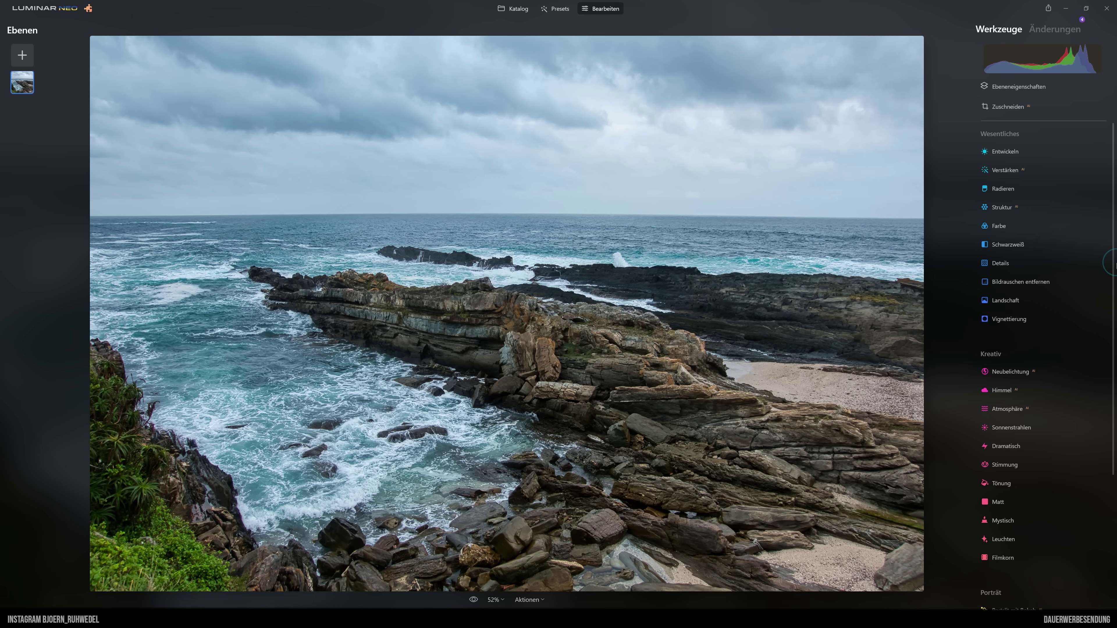
- Set the Color tool's HSL saturation for Blue to -31
{"action": "left_click", "coordinate": [998, 227]}
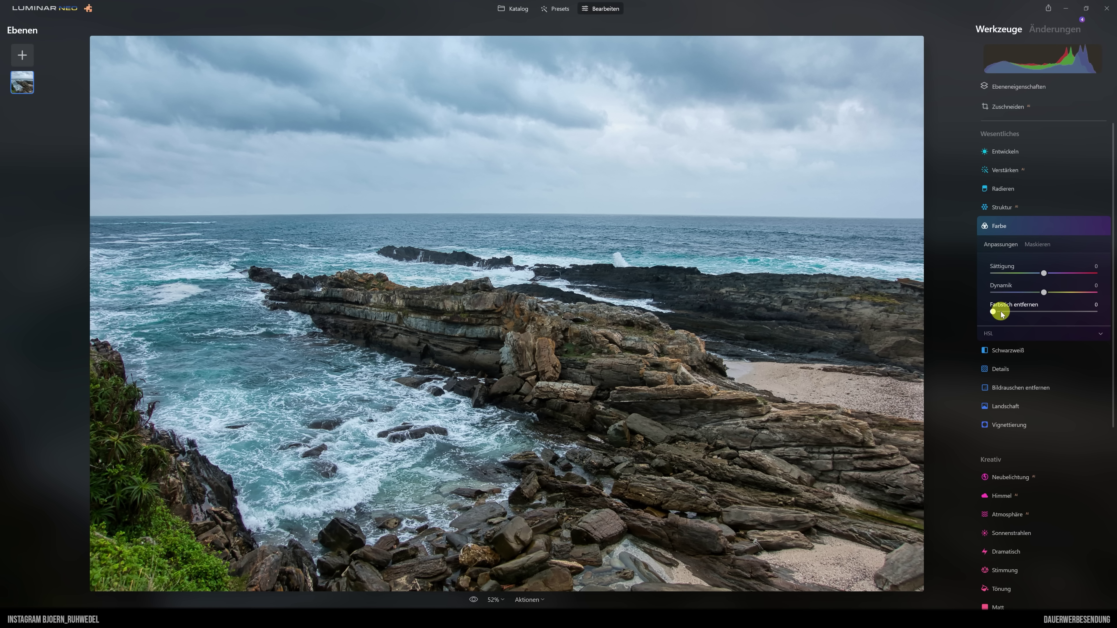
{"action": "left_click", "coordinate": [1001, 334]}
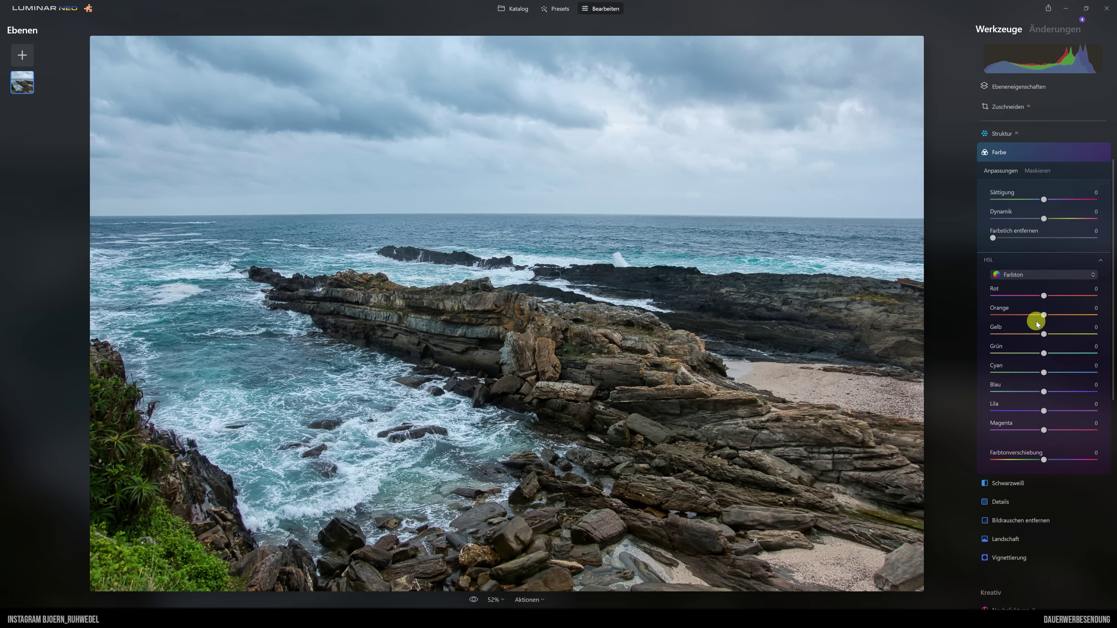
{"action": "left_click", "coordinate": [1040, 274]}
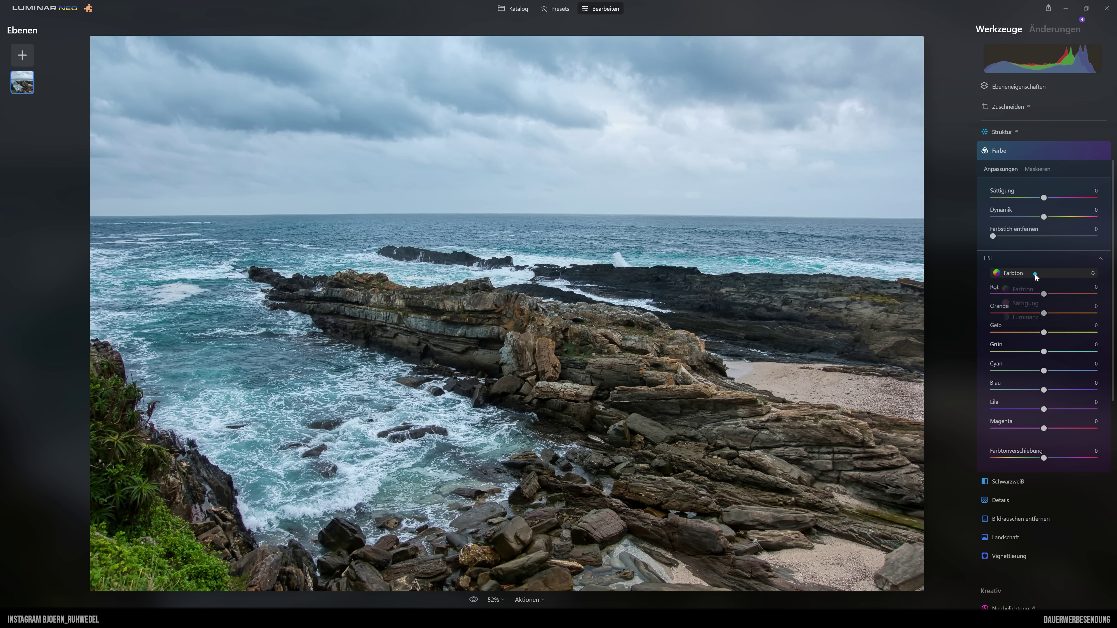
{"action": "left_click", "coordinate": [1027, 303]}
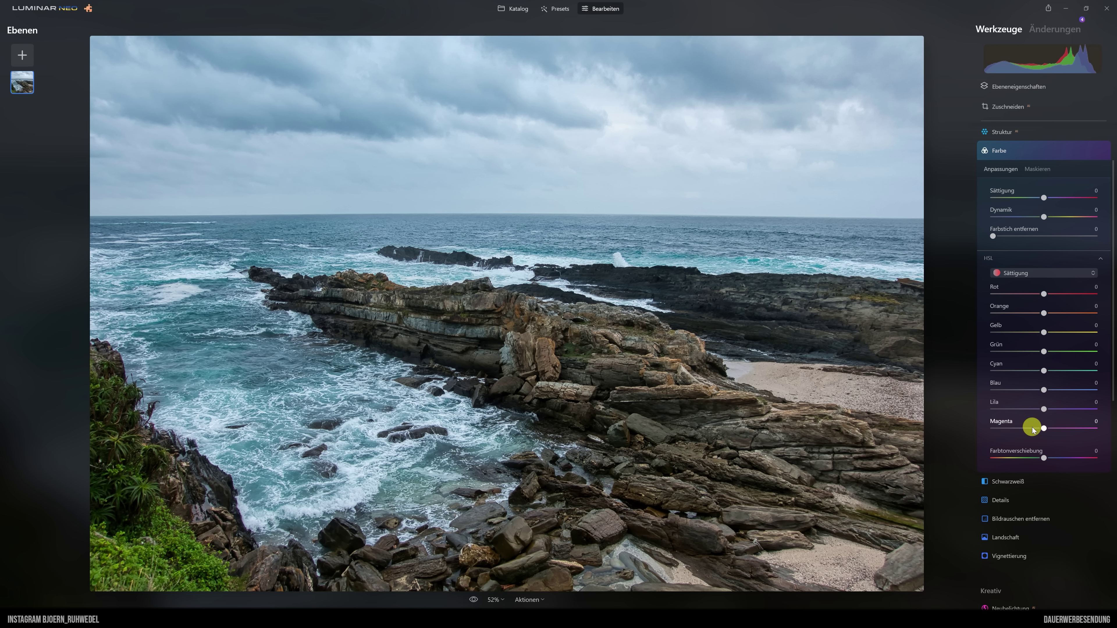
{"action": "left_click_drag", "start_coordinate": [1047, 393], "coordinate": [1035, 392]}
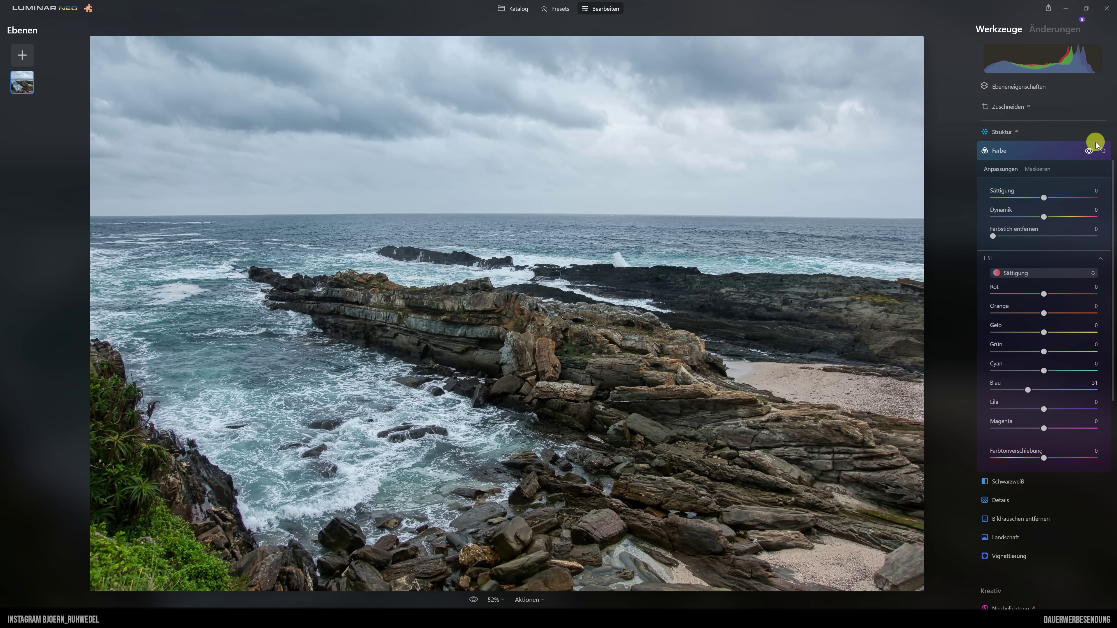
- Add a linear gradient mask to the Color adjustment, tilted to fade just above the horizon
{"action": "left_click", "coordinate": [1037, 169]}
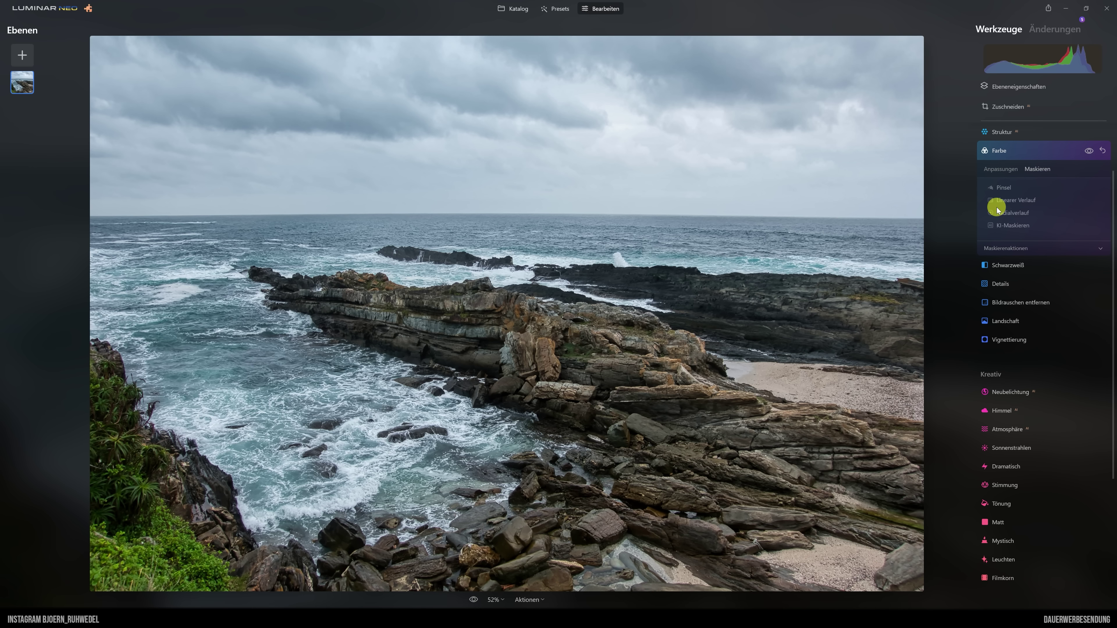
{"action": "left_click", "coordinate": [1012, 199]}
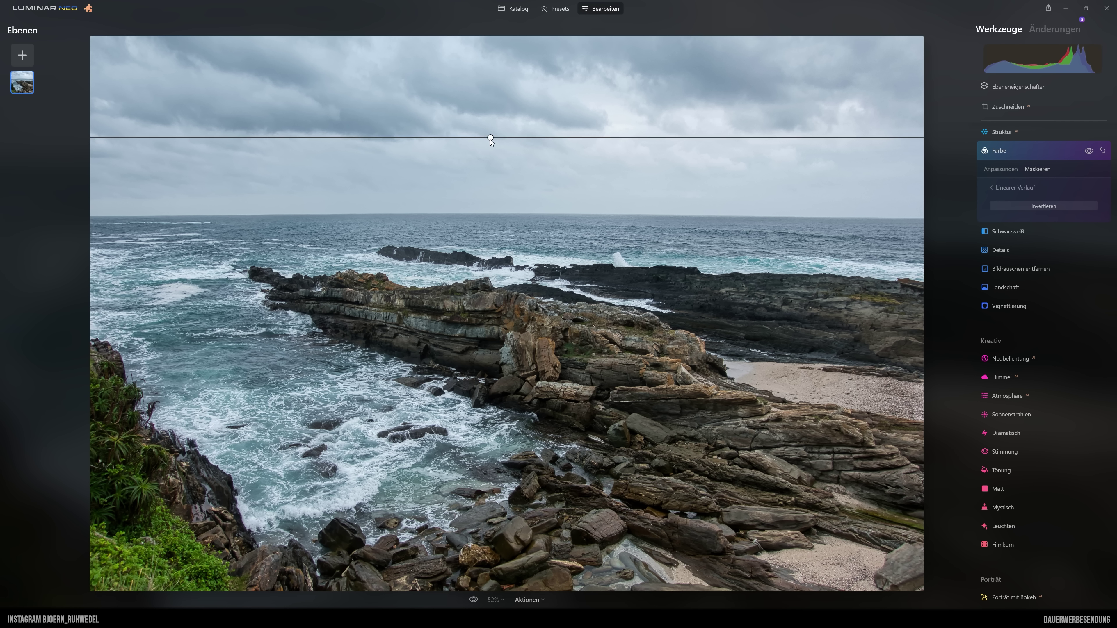
{"action": "left_click_drag", "start_coordinate": [489, 139], "coordinate": [490, 160]}
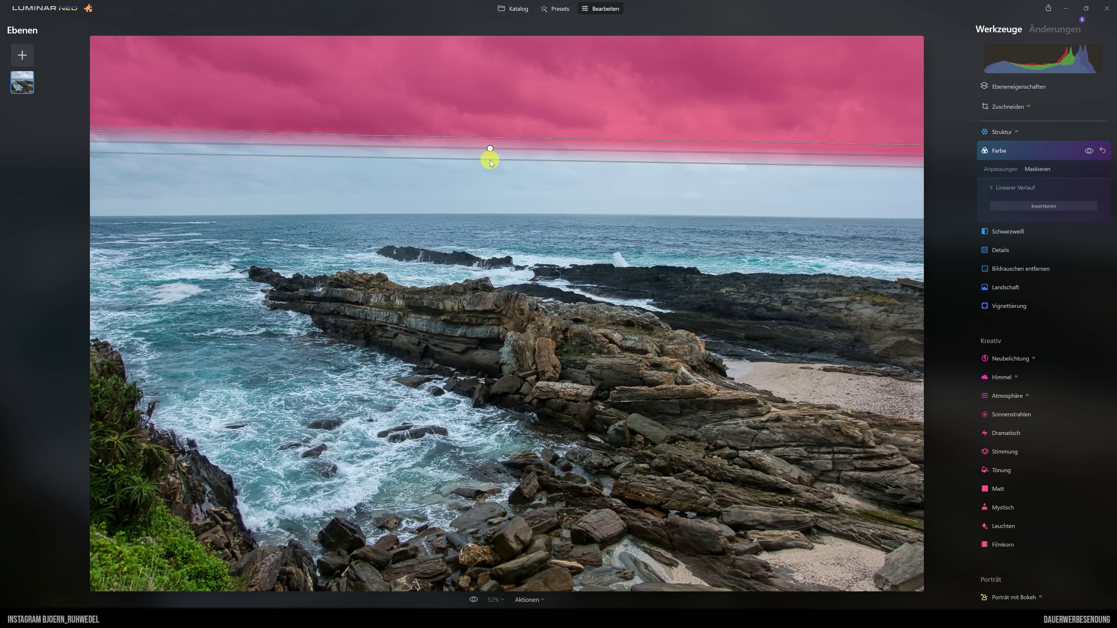
{"action": "left_click_drag", "start_coordinate": [489, 160], "coordinate": [491, 175]}
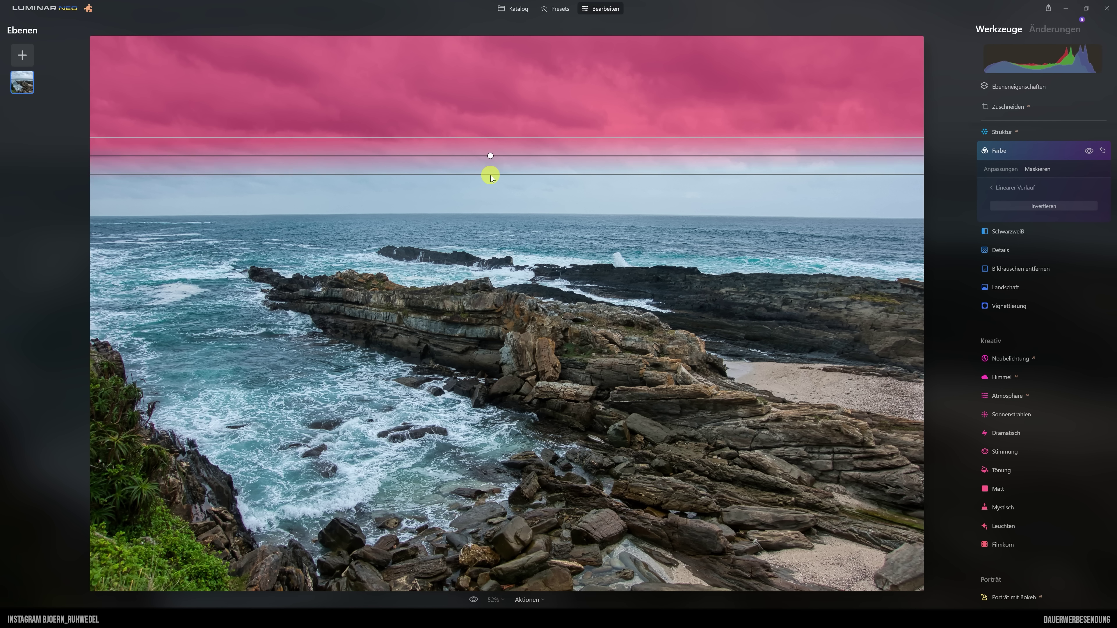
{"action": "left_click_drag", "start_coordinate": [490, 176], "coordinate": [491, 224]}
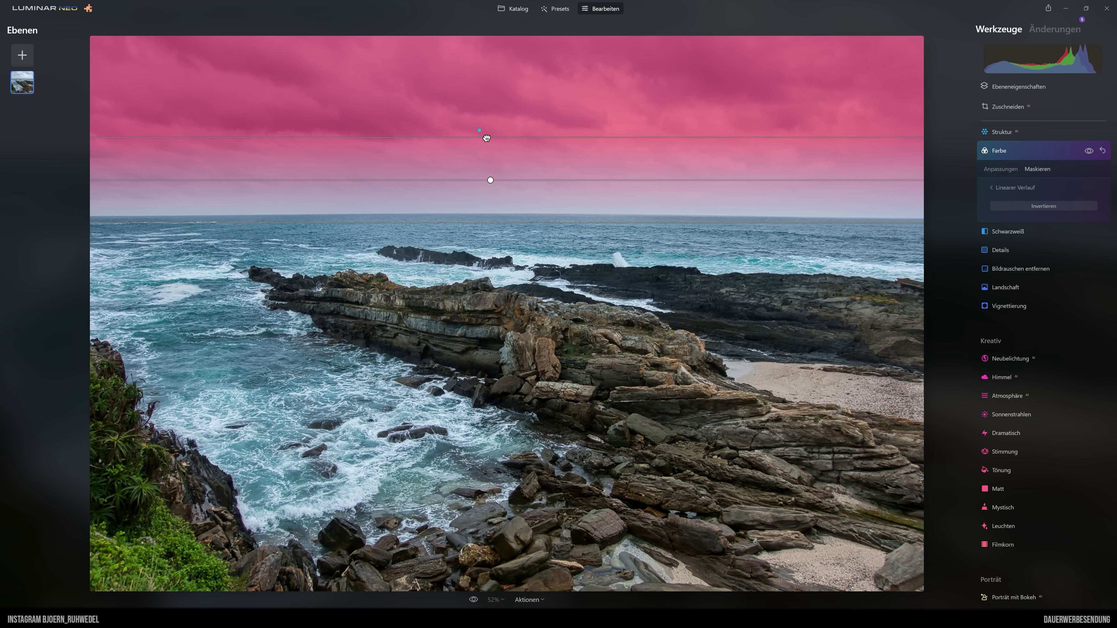
{"action": "left_click_drag", "start_coordinate": [487, 137], "coordinate": [488, 183]}
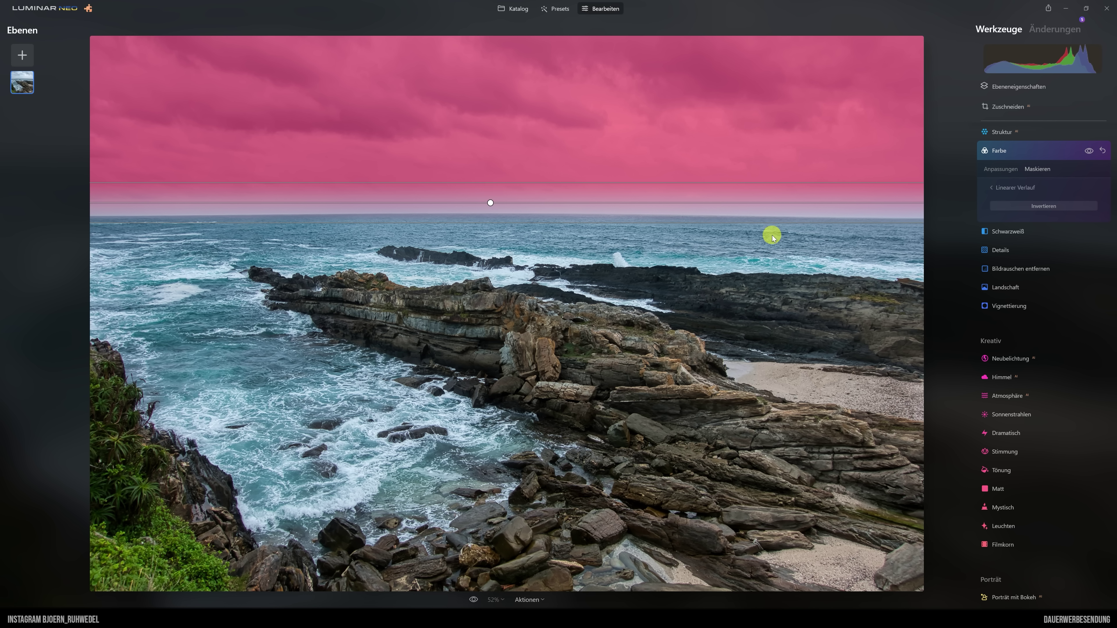
- Change the HSL blue saturation from -31 to -23, comparing the image with the Color adjustment off and on
{"action": "left_click", "coordinate": [999, 169]}
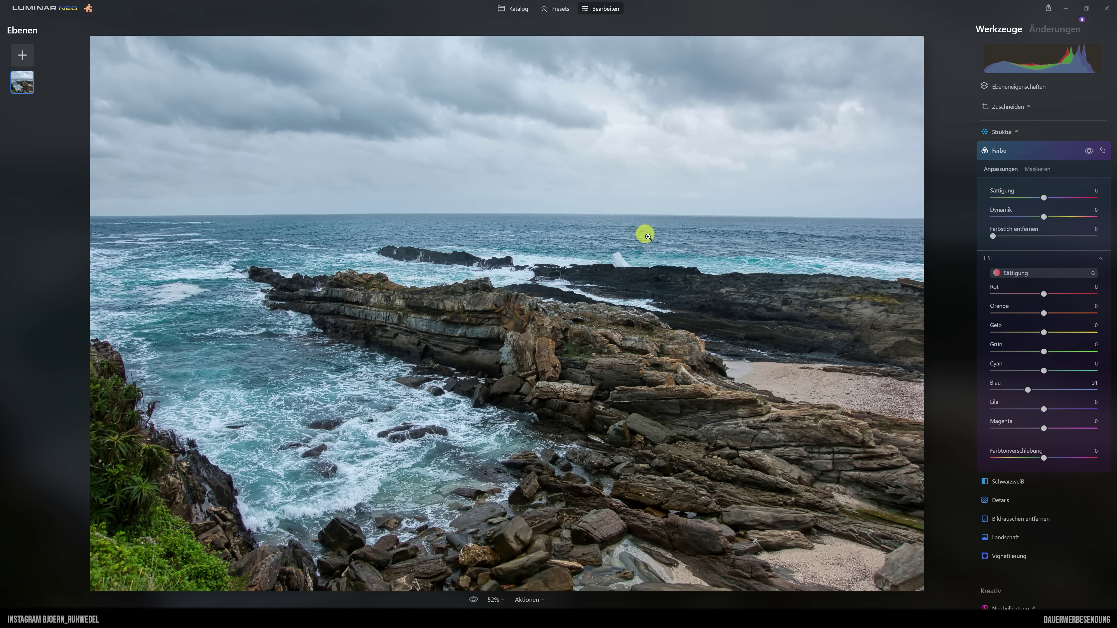
{"action": "left_click", "coordinate": [1090, 151]}
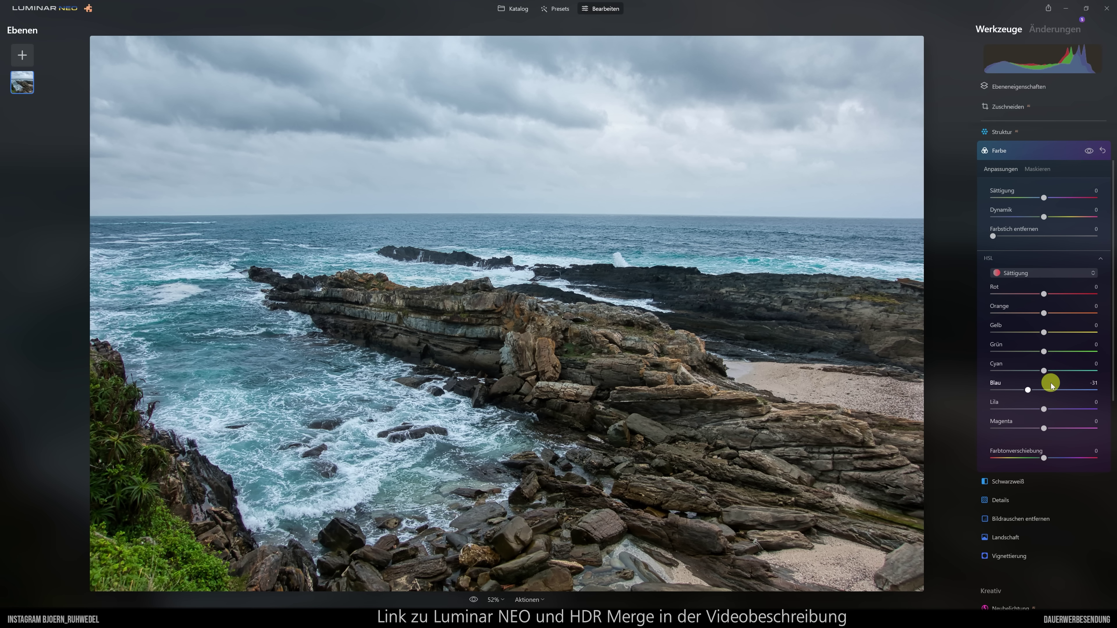
{"action": "left_click_drag", "start_coordinate": [1029, 390], "coordinate": [1038, 394]}
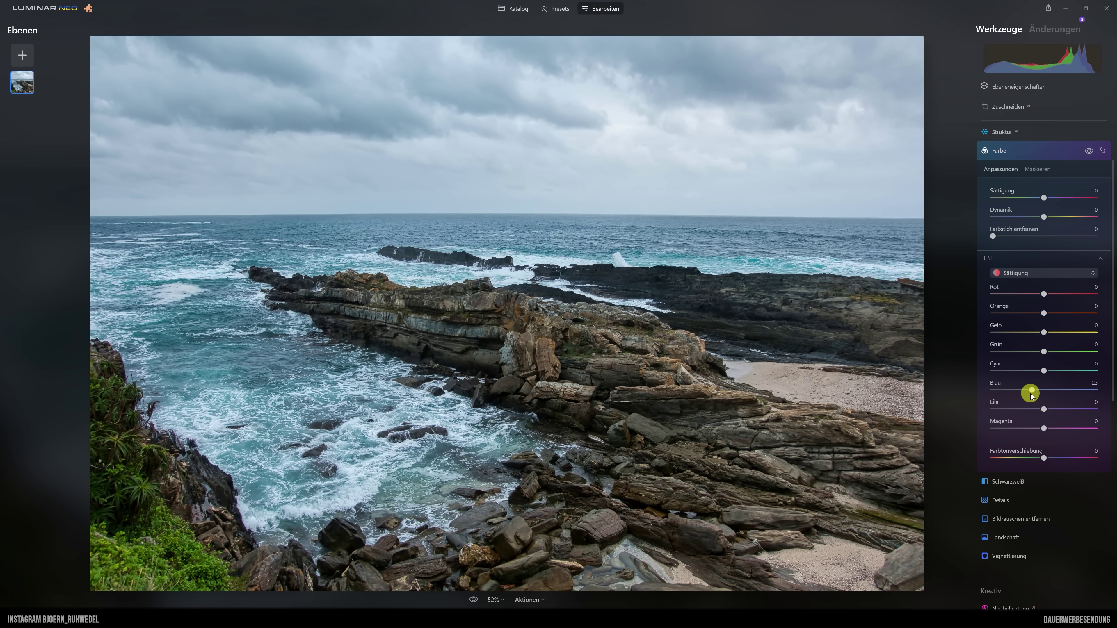
{"action": "left_click", "coordinate": [1089, 151]}
{"action": "left_click", "coordinate": [1090, 152]}
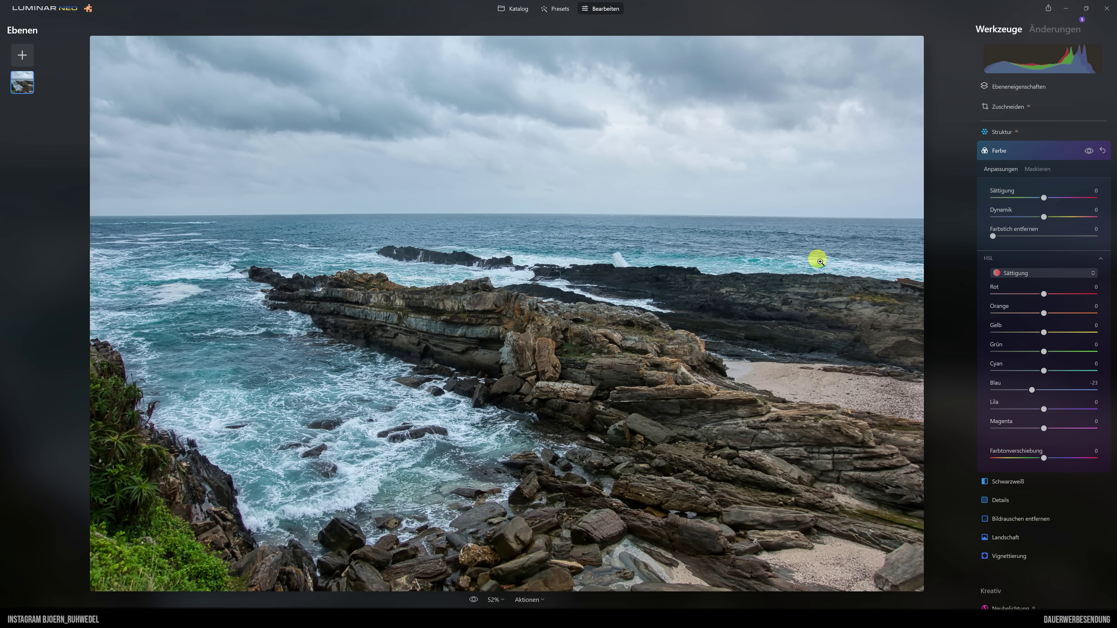
{"action": "left_click", "coordinate": [1001, 152]}
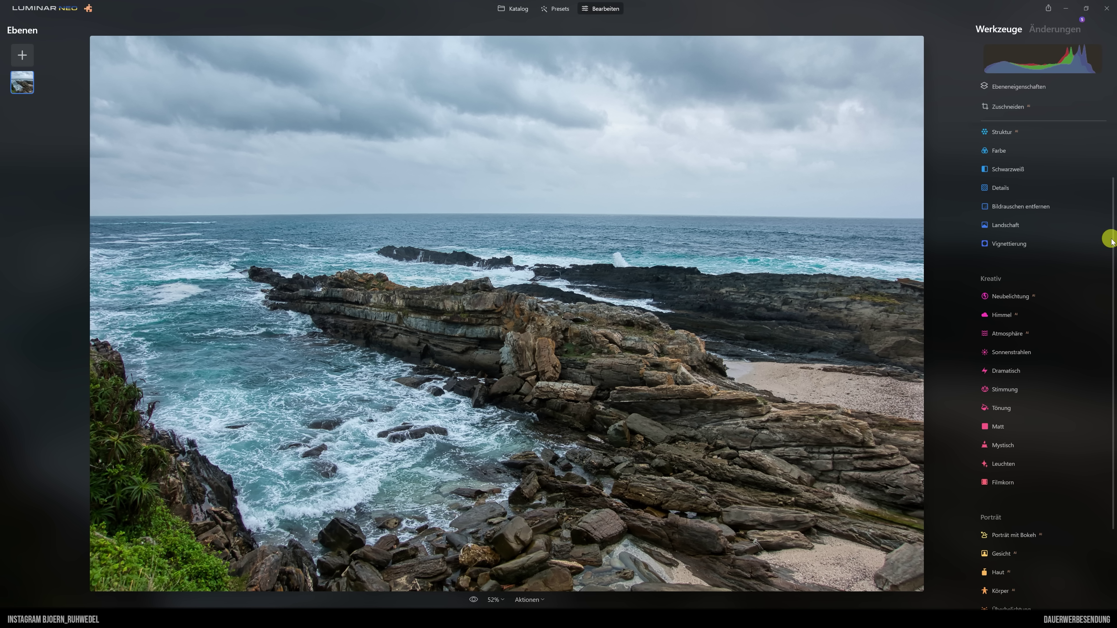
- Set Details to small 3, large 2 and medium 13, then check the Details masking
{"action": "left_click", "coordinate": [1002, 188]}
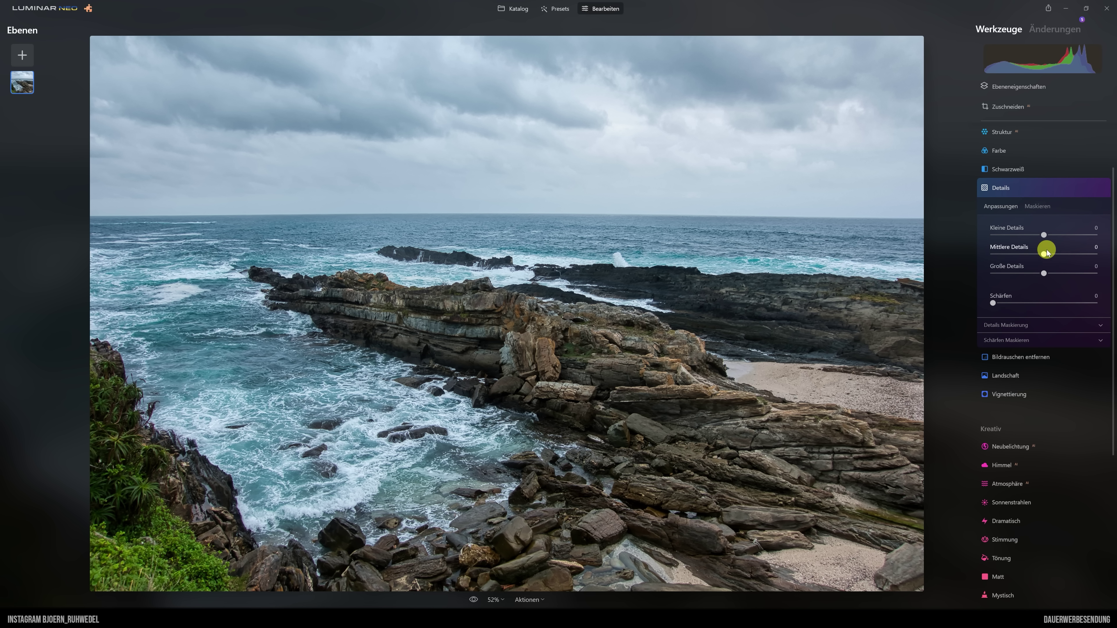
{"action": "left_click_drag", "start_coordinate": [1044, 235], "coordinate": [1046, 235]}
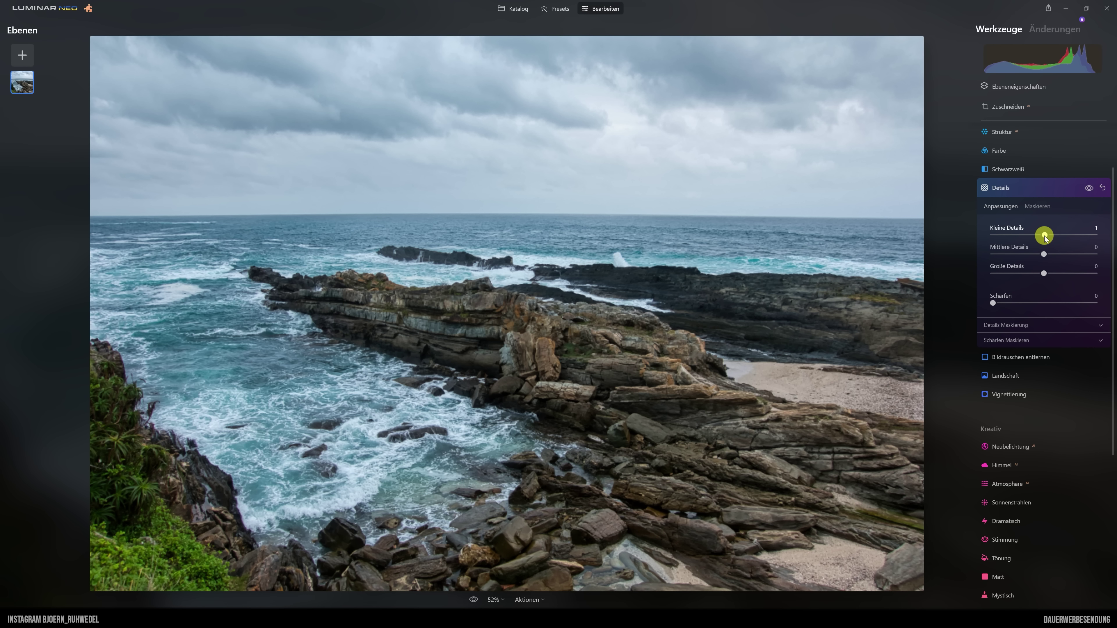
{"action": "left_click_drag", "start_coordinate": [1044, 274], "coordinate": [1046, 273]}
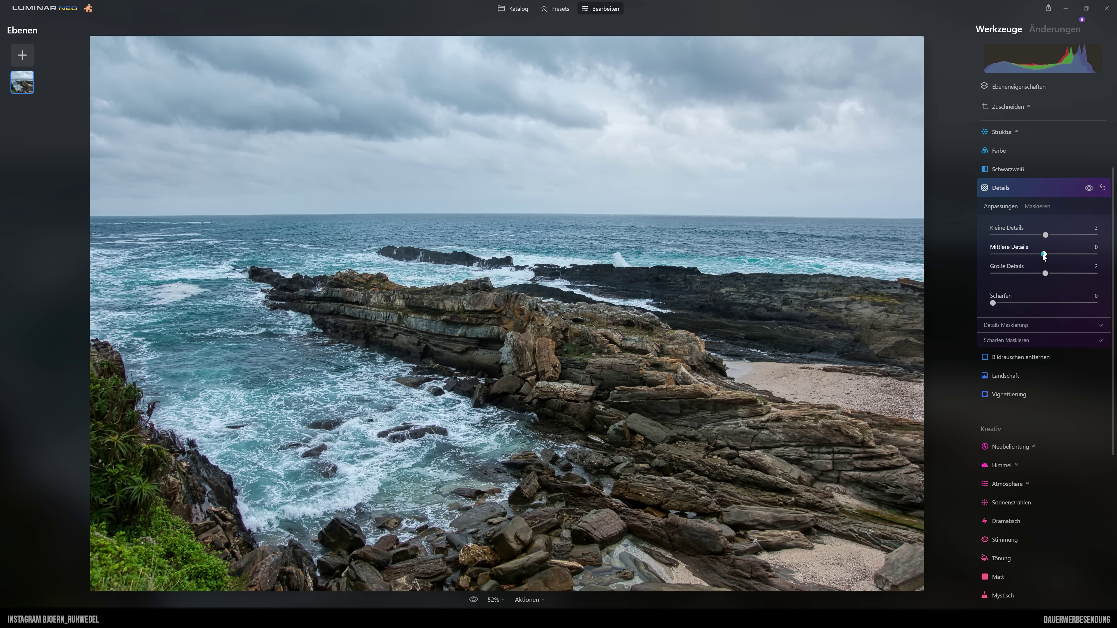
{"action": "left_click_drag", "start_coordinate": [1044, 254], "coordinate": [1050, 256]}
{"action": "left_click", "coordinate": [1010, 342]}
{"action": "left_click", "coordinate": [1020, 329]}
{"action": "left_click", "coordinate": [1004, 325]}
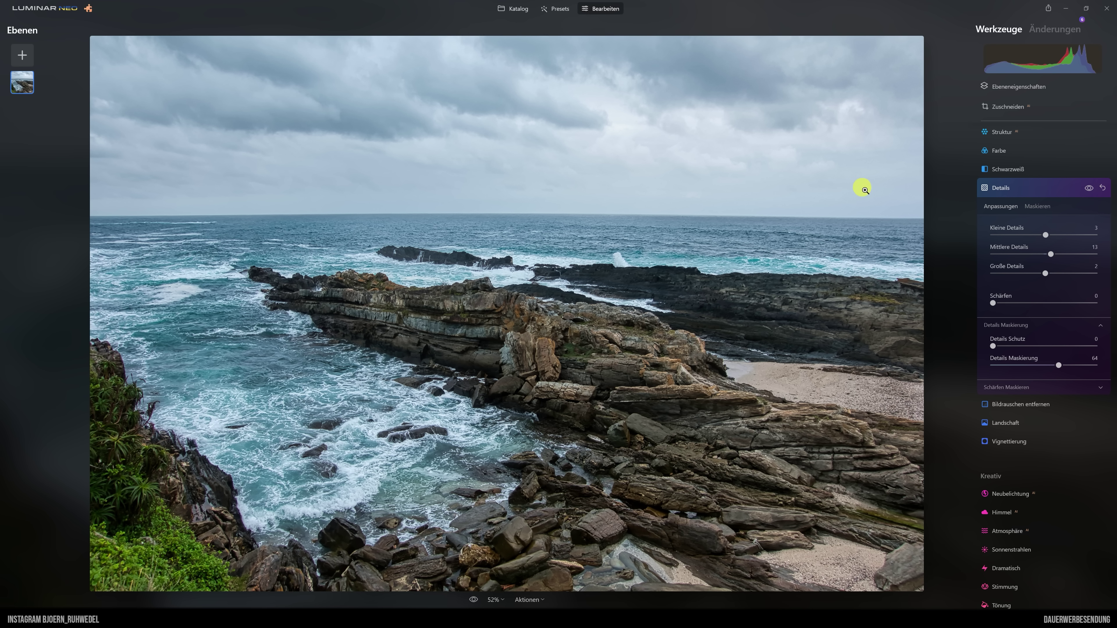
{"action": "left_click", "coordinate": [1005, 187]}
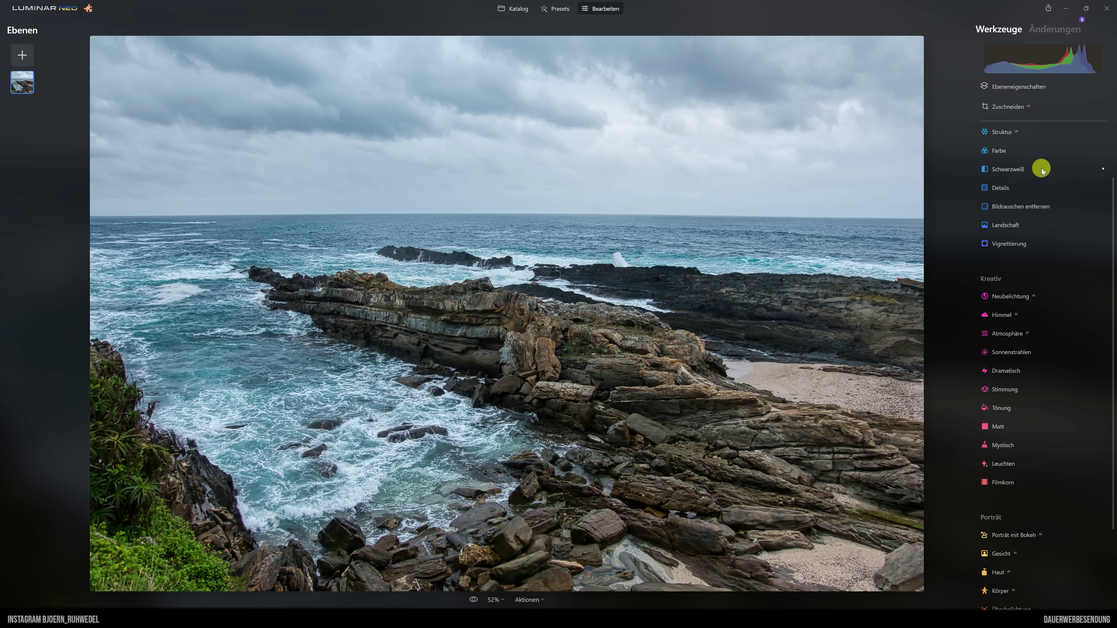
- Raise luminance noise reduction to 5
{"action": "left_click", "coordinate": [1015, 206]}
{"action": "left_click_drag", "start_coordinate": [995, 254], "coordinate": [999, 259]}
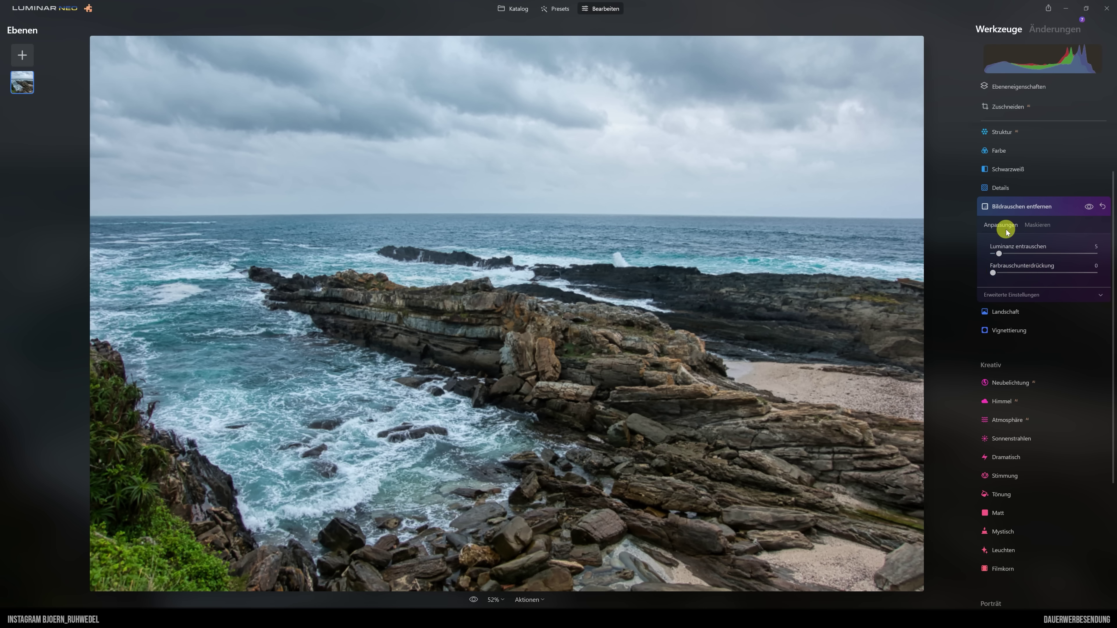
{"action": "left_click", "coordinate": [1017, 203]}
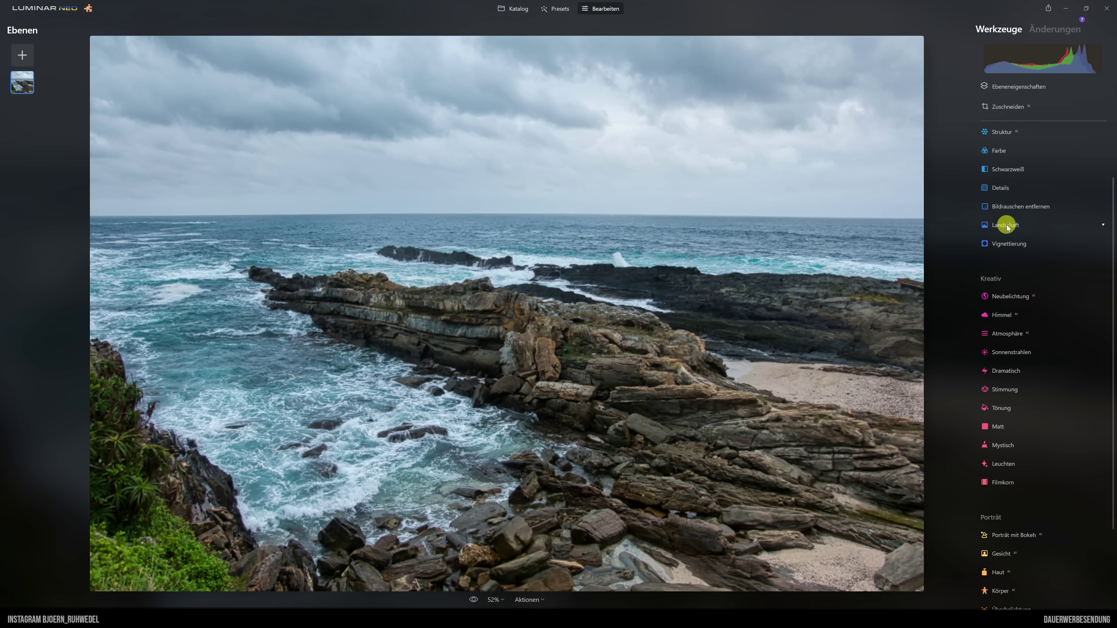
- Set Landscape Dehaze to 22 and compare the seascape with and without it
{"action": "left_click", "coordinate": [1004, 226]}
{"action": "left_click_drag", "start_coordinate": [994, 273], "coordinate": [1017, 274]}
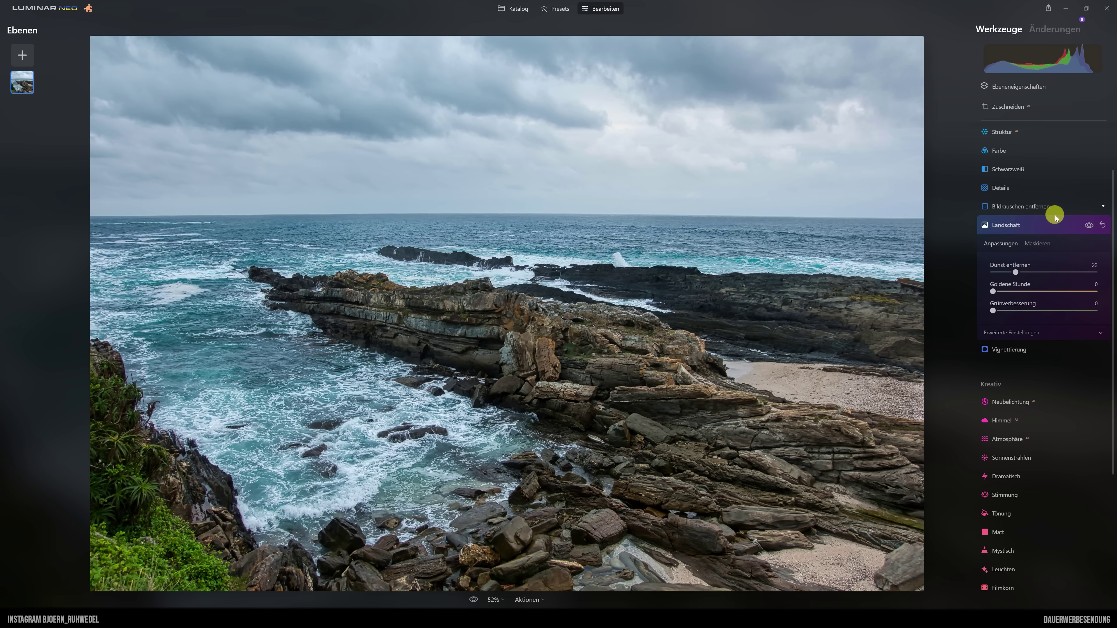
{"action": "left_click", "coordinate": [1090, 226]}
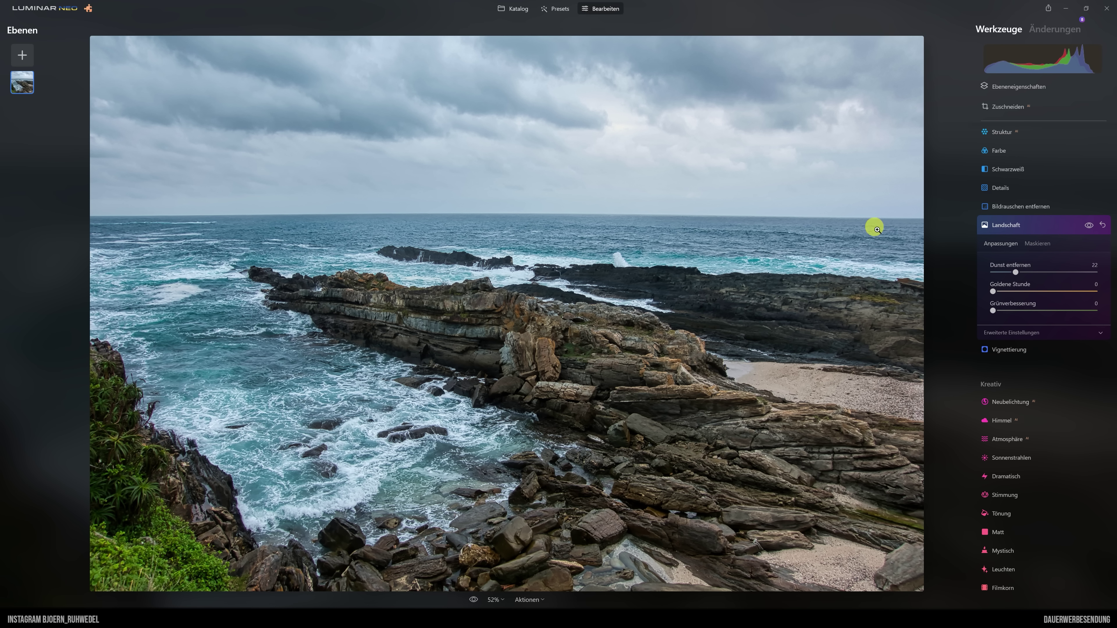
{"action": "left_click", "coordinate": [1007, 225]}
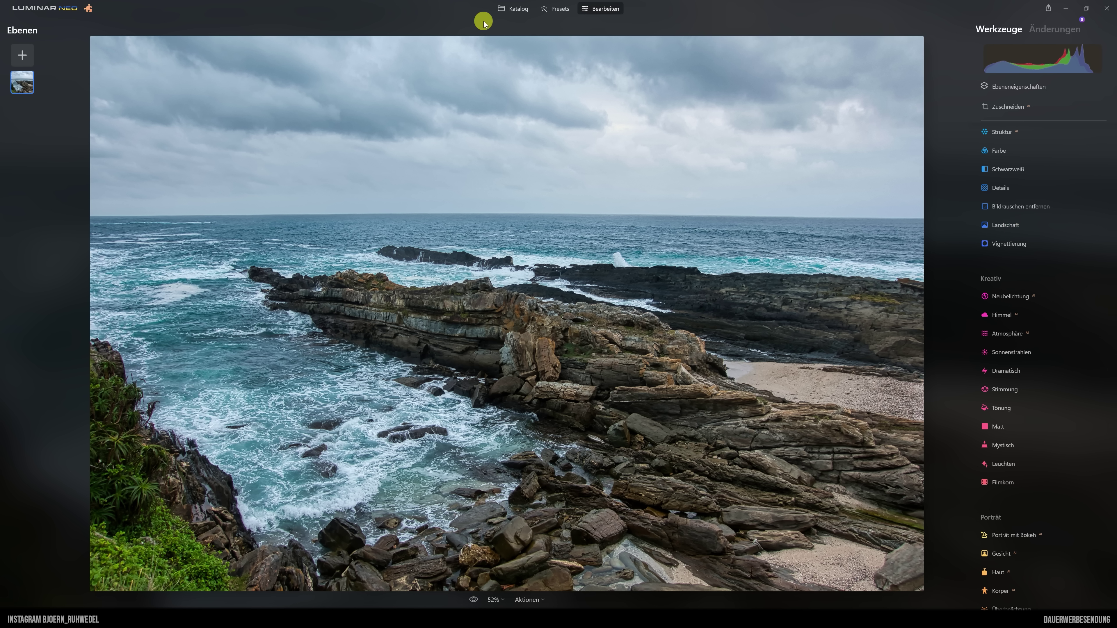
{"action": "left_click", "coordinate": [511, 9]}
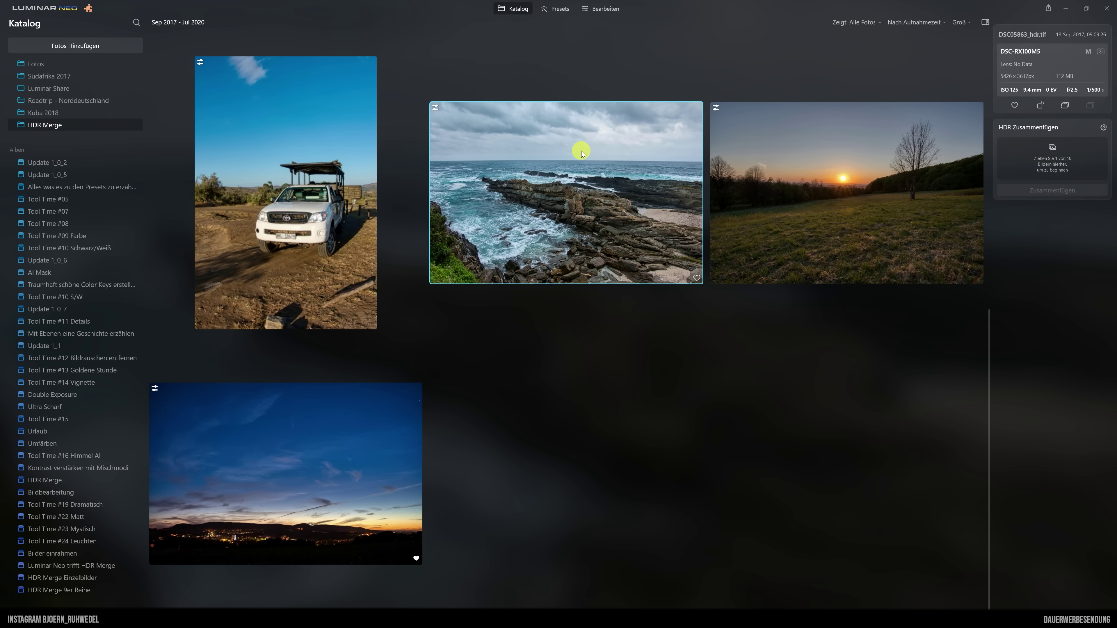
{"action": "left_click", "coordinate": [621, 12]}
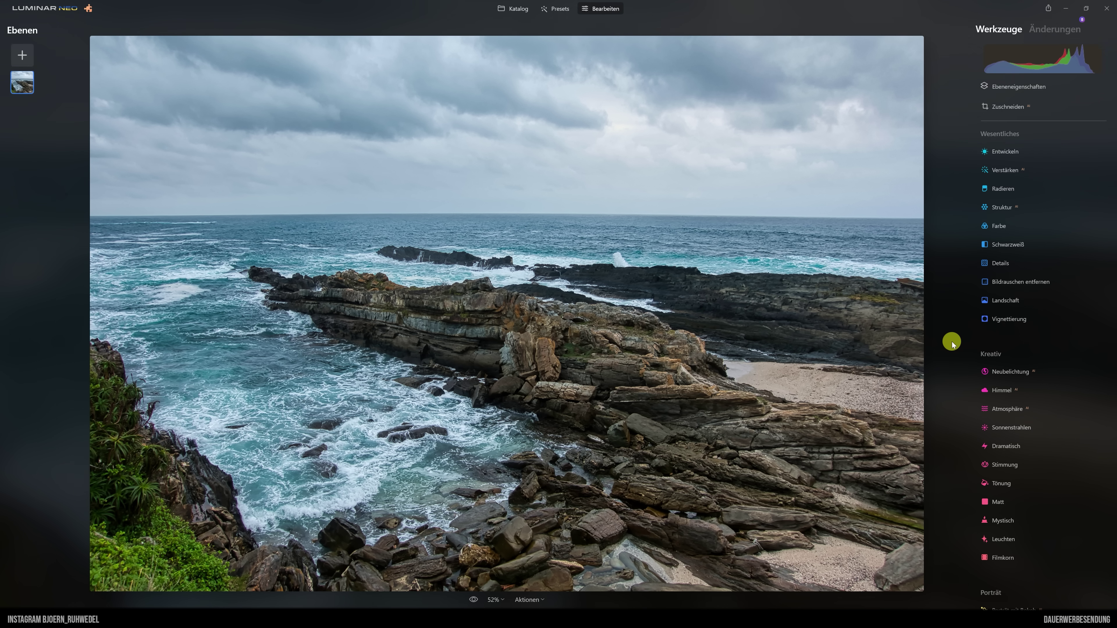
{"action": "left_click", "coordinate": [473, 599]}
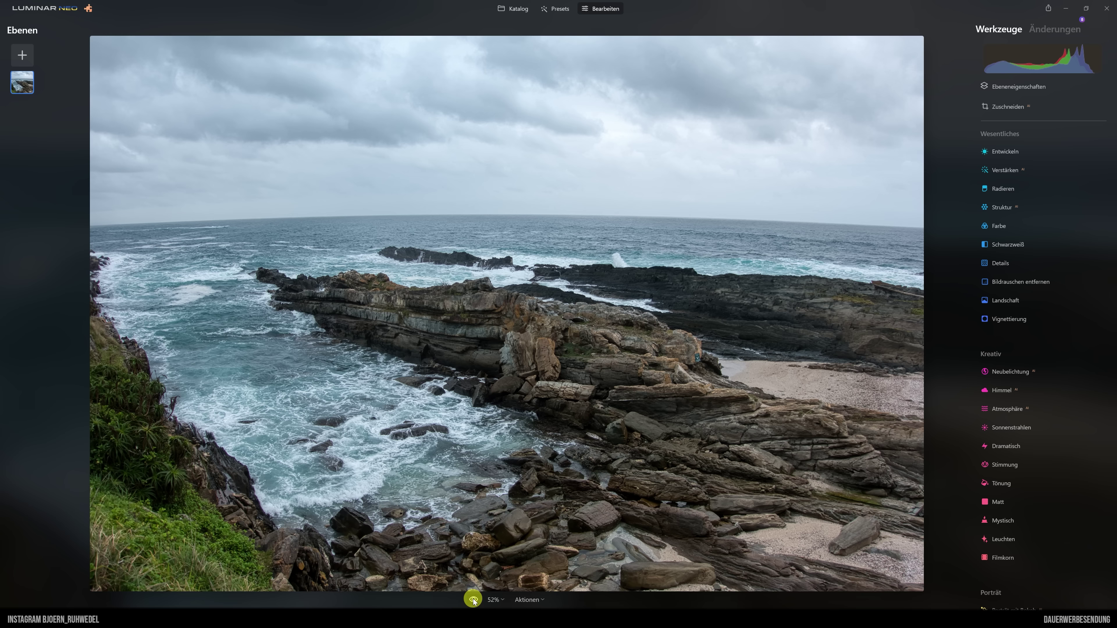
{"action": "left_click", "coordinate": [473, 599]}
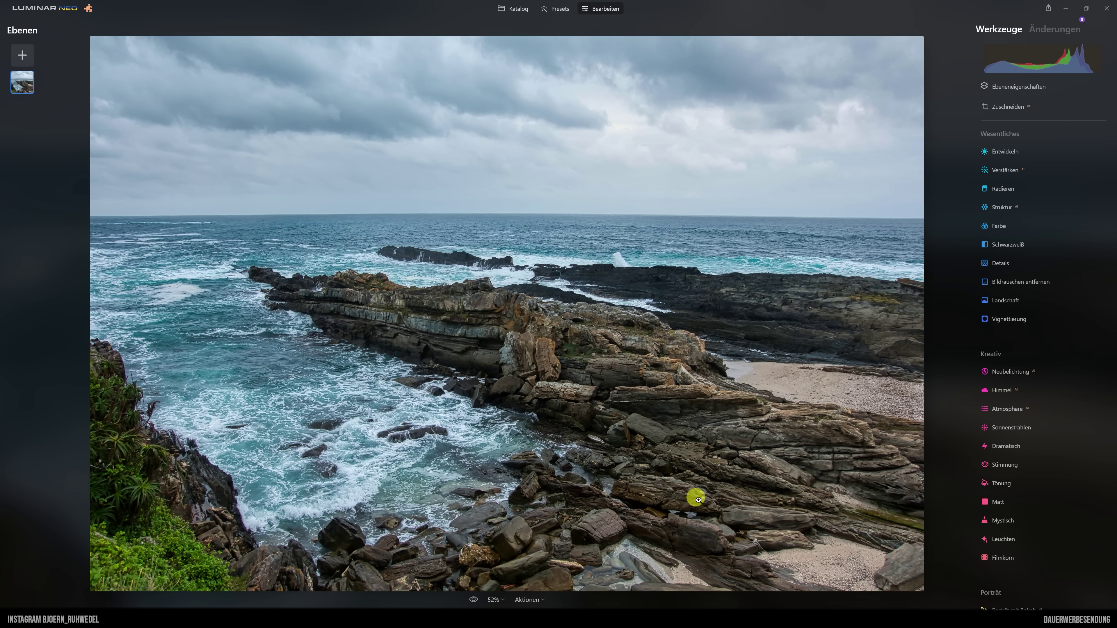